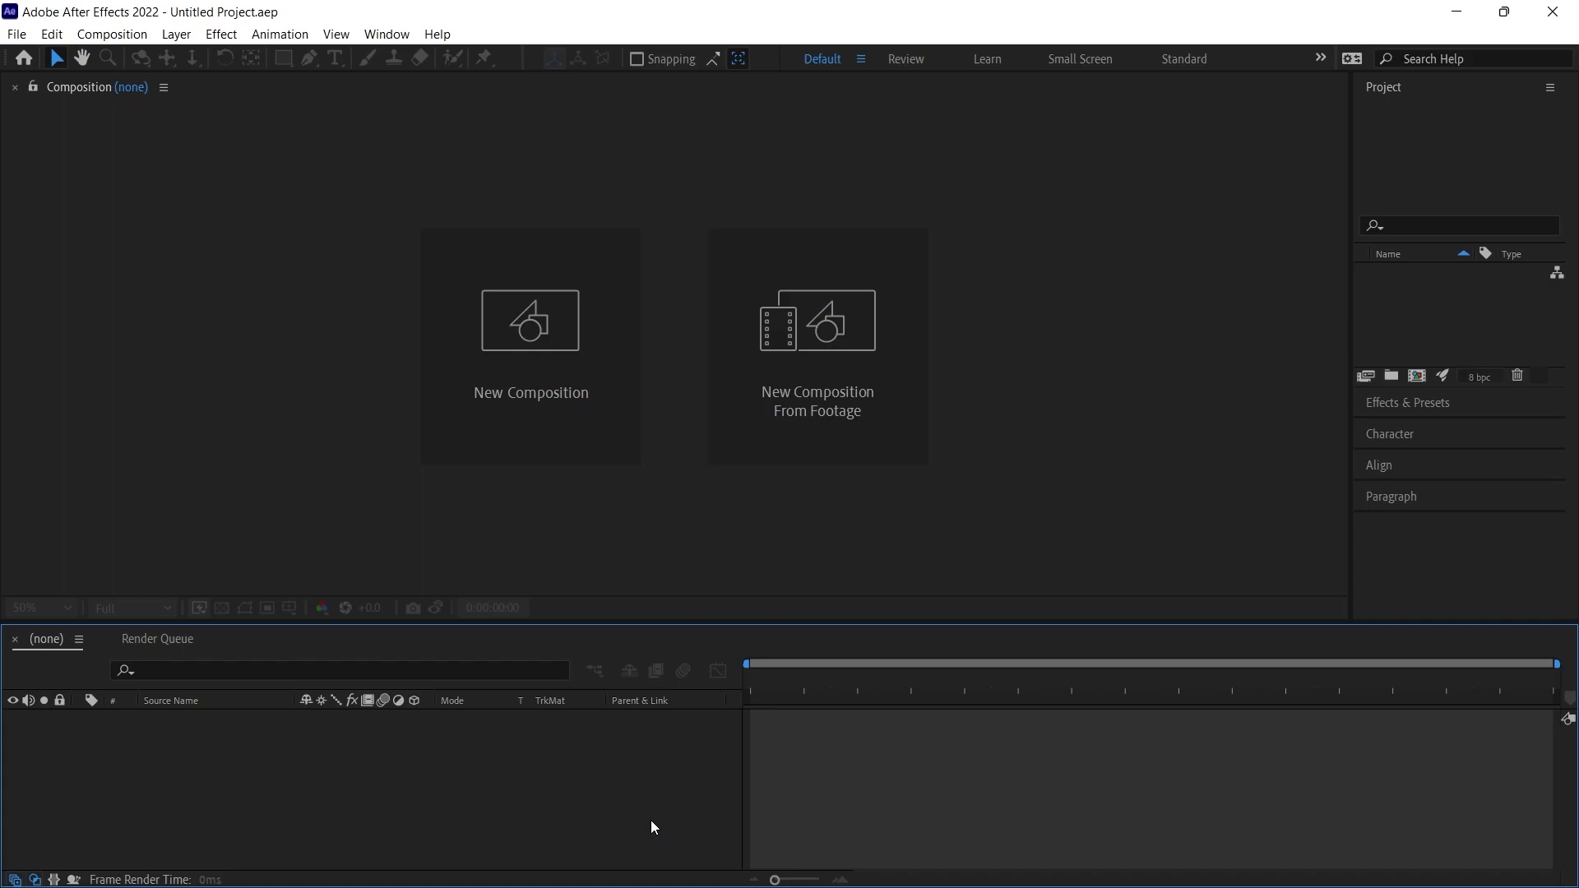
- Create a 1920×1080, 10-second composition named 'pencil' with background colour FFFFFF
click(526, 349)
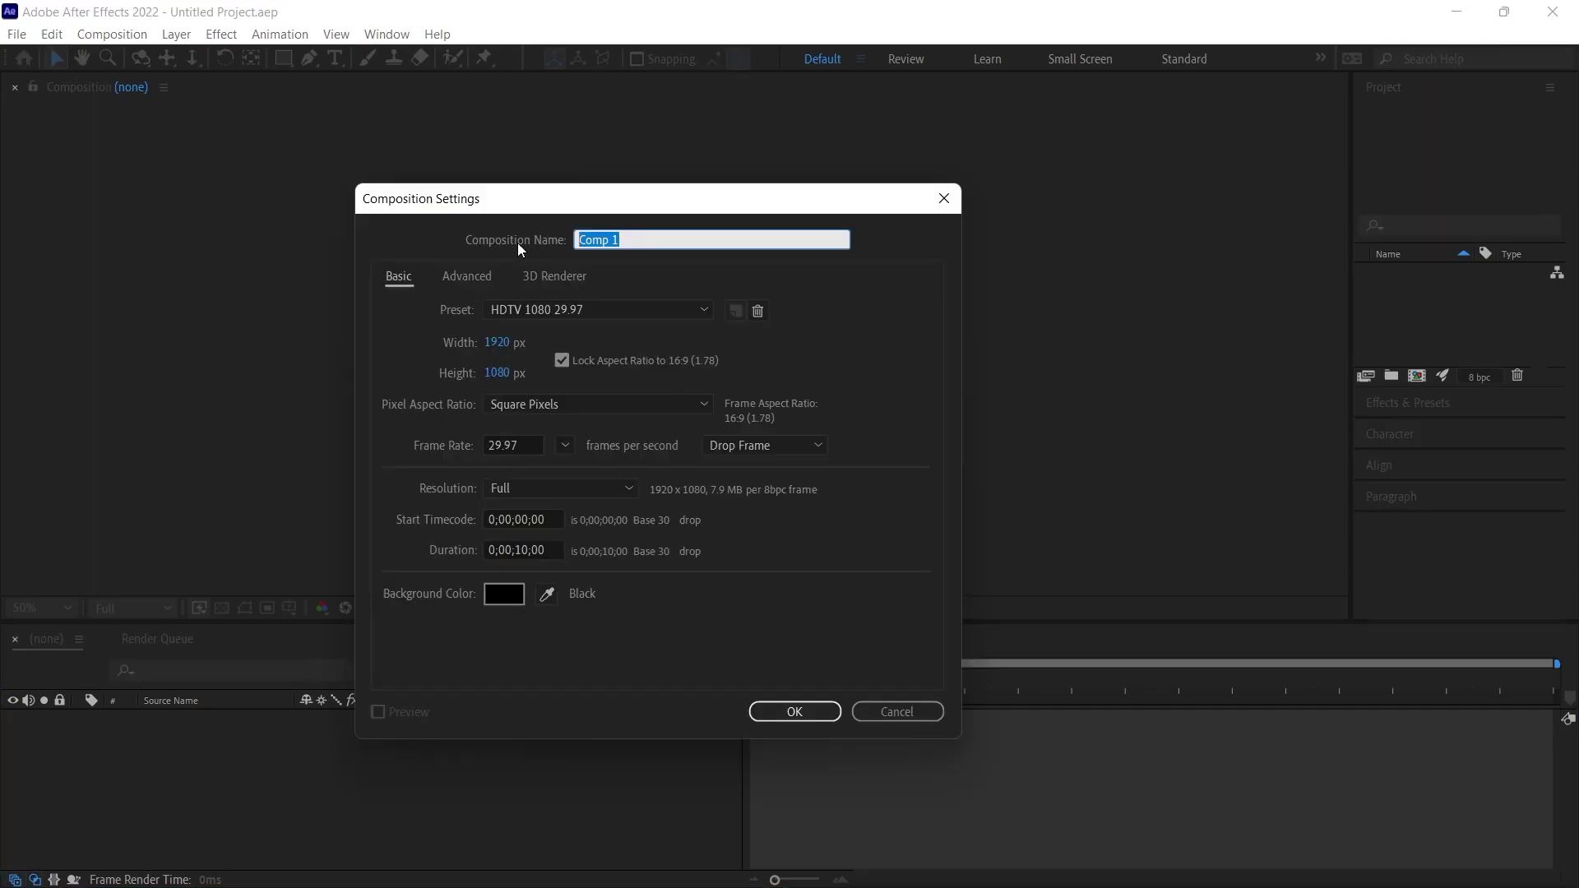
text(pencil)
click(505, 594)
text(ffffff)
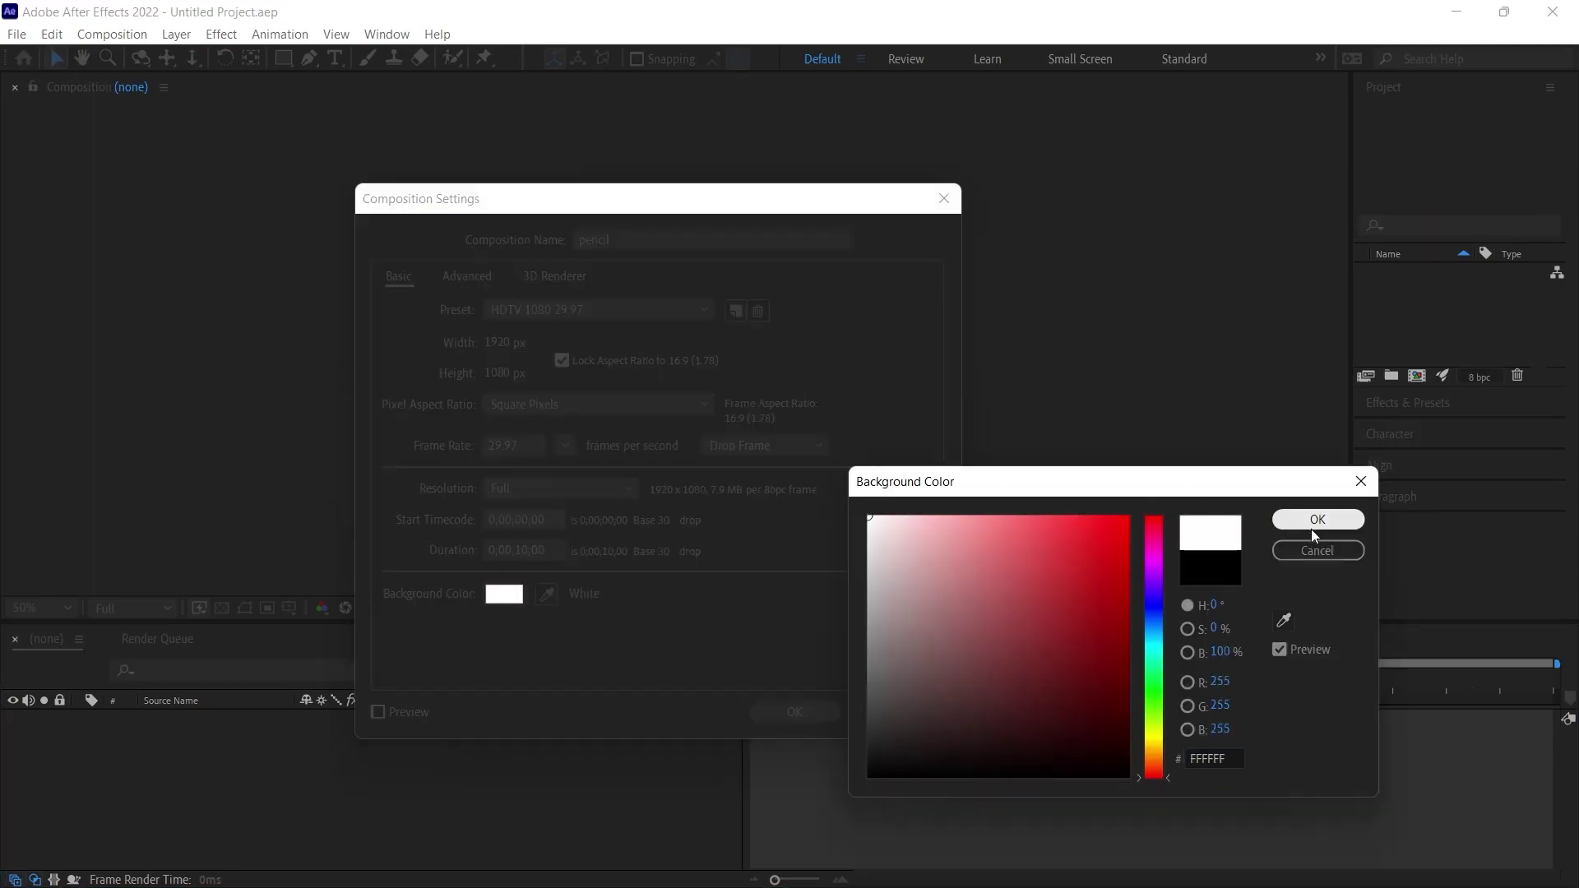
click(1316, 520)
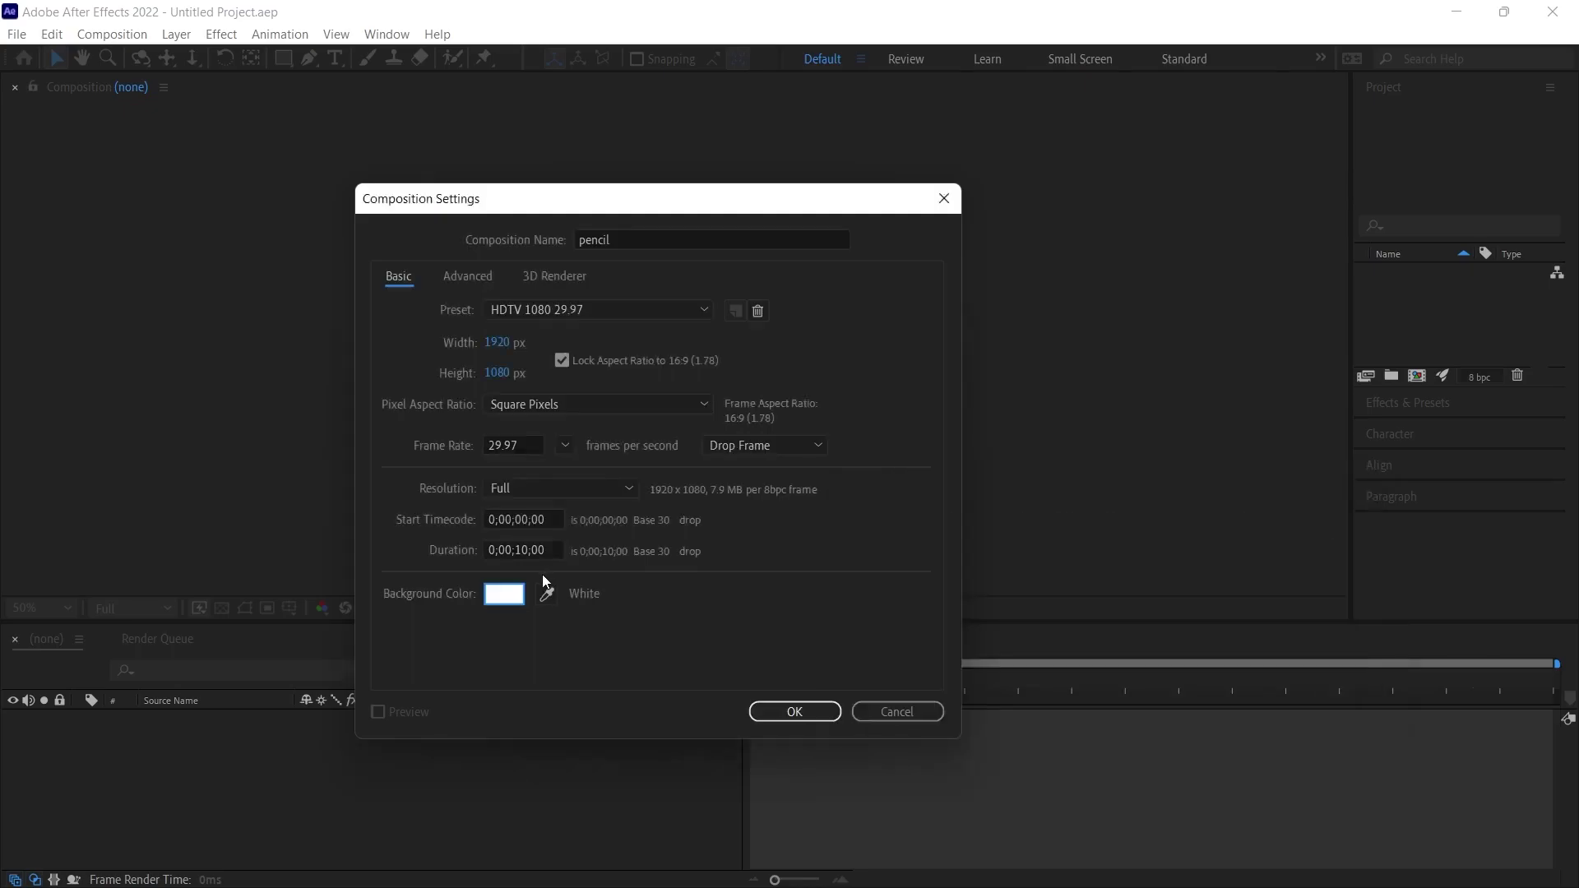
click(804, 708)
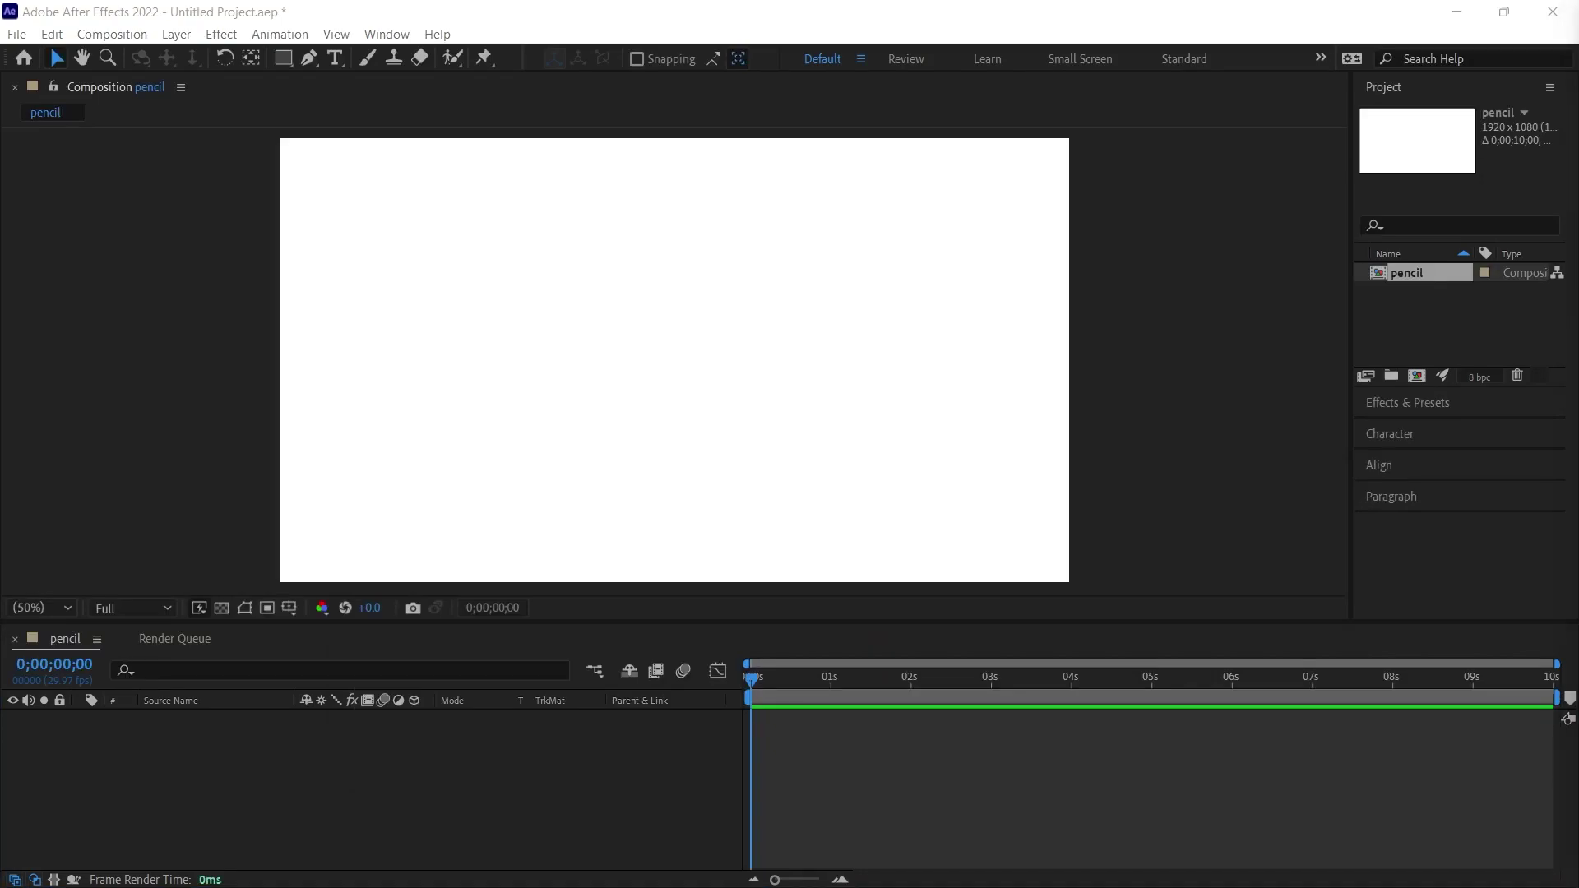
- Import logo.ai and place it as a layer in the pencil composition
click(1226, 553)
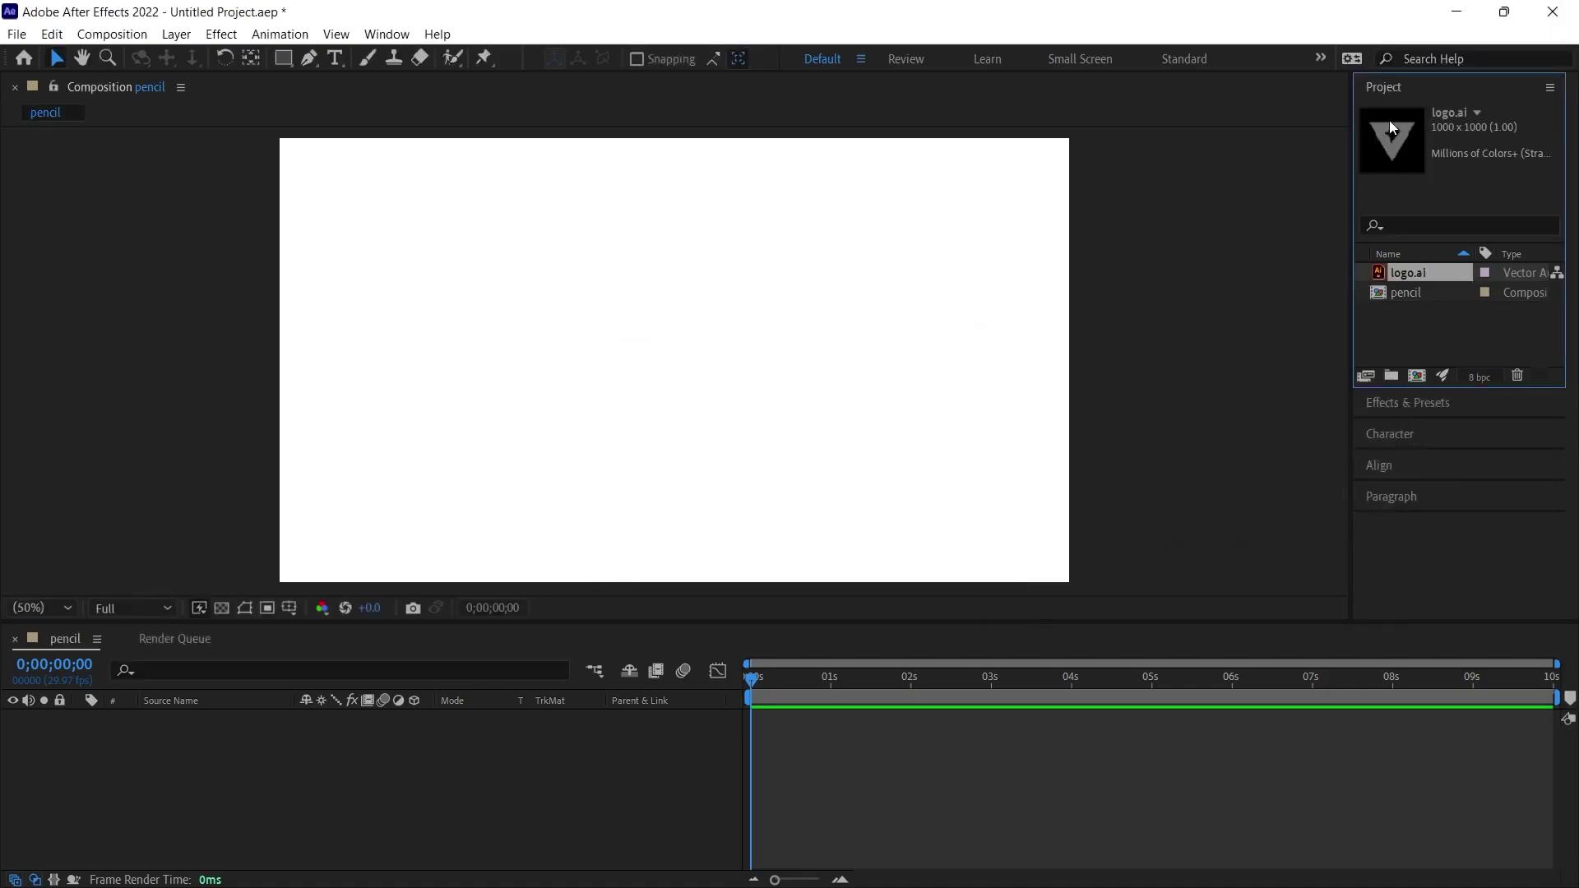
drag(1413, 278, 334, 782)
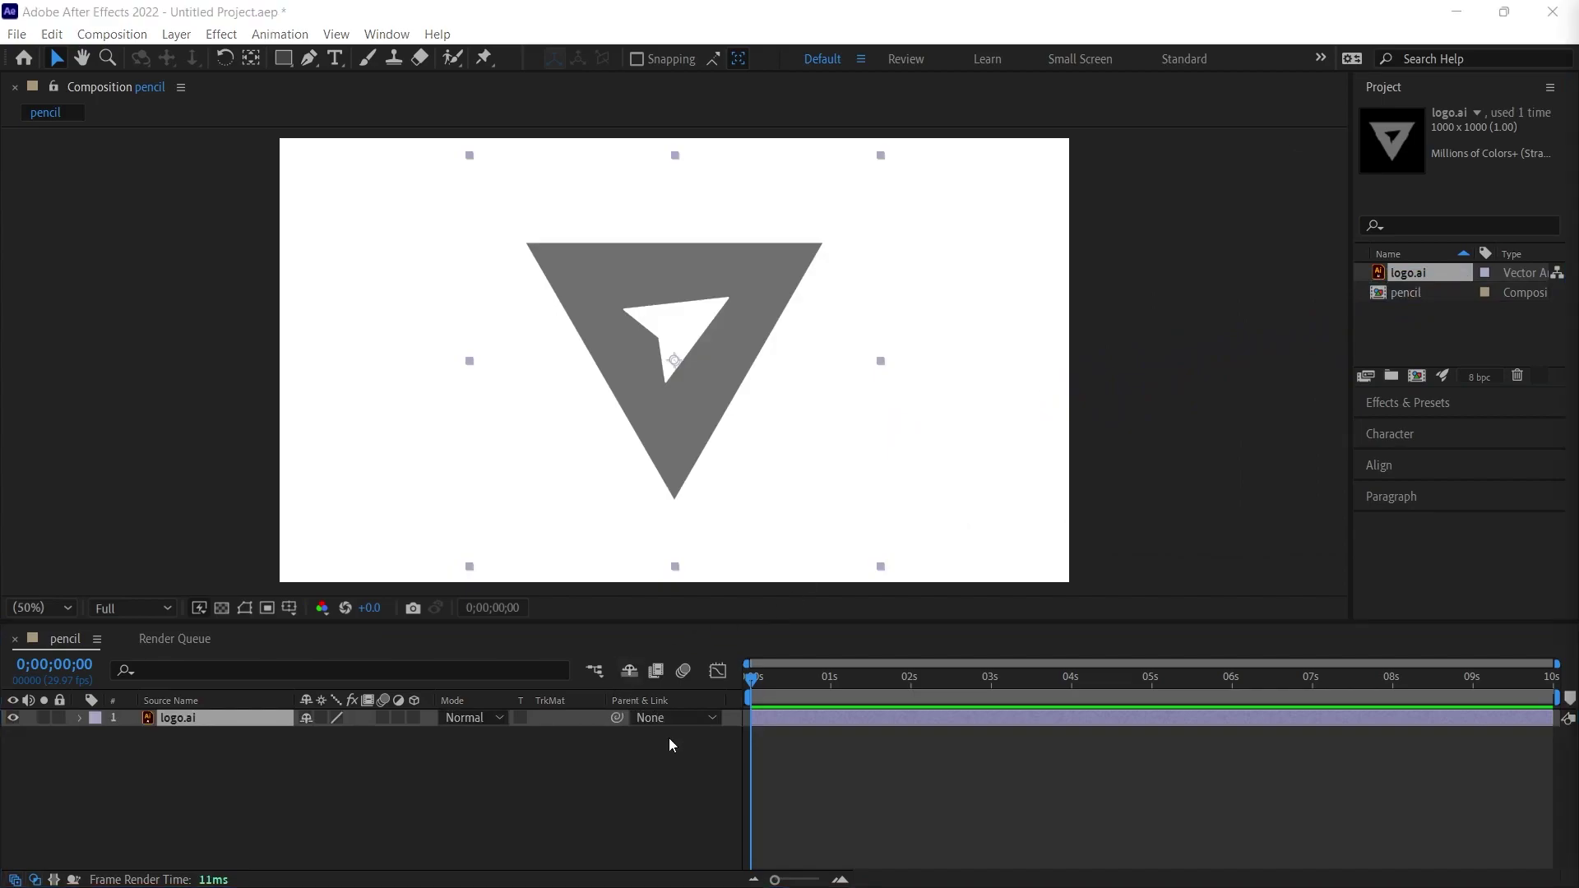
- Pre-compose the logo.ai layer into a comp named 'logo', moving all attributes
right_click(184, 718)
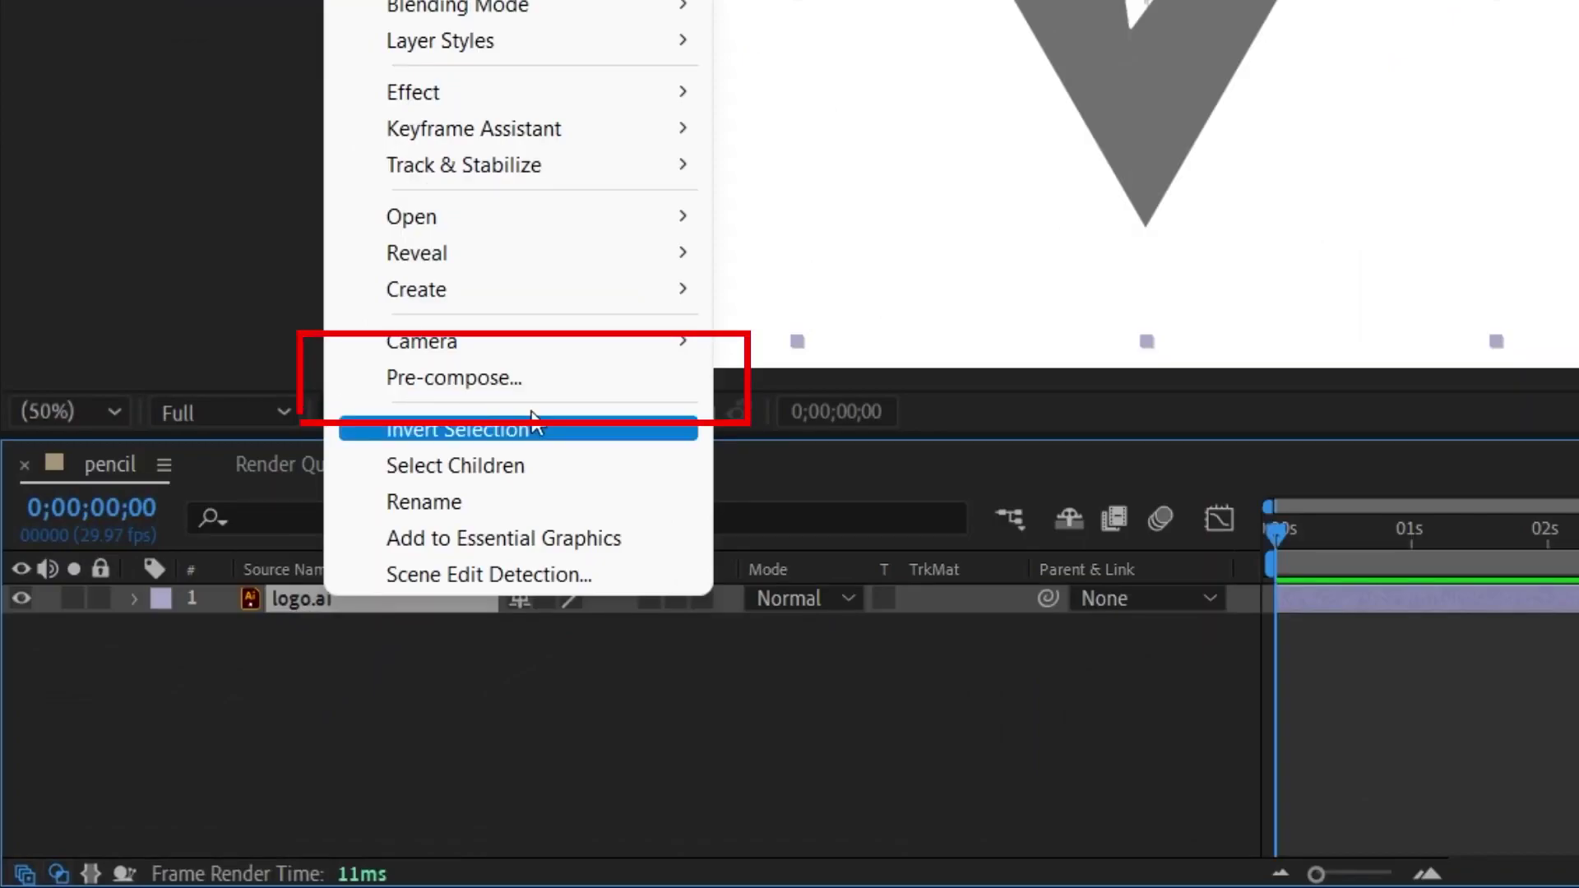
click(469, 383)
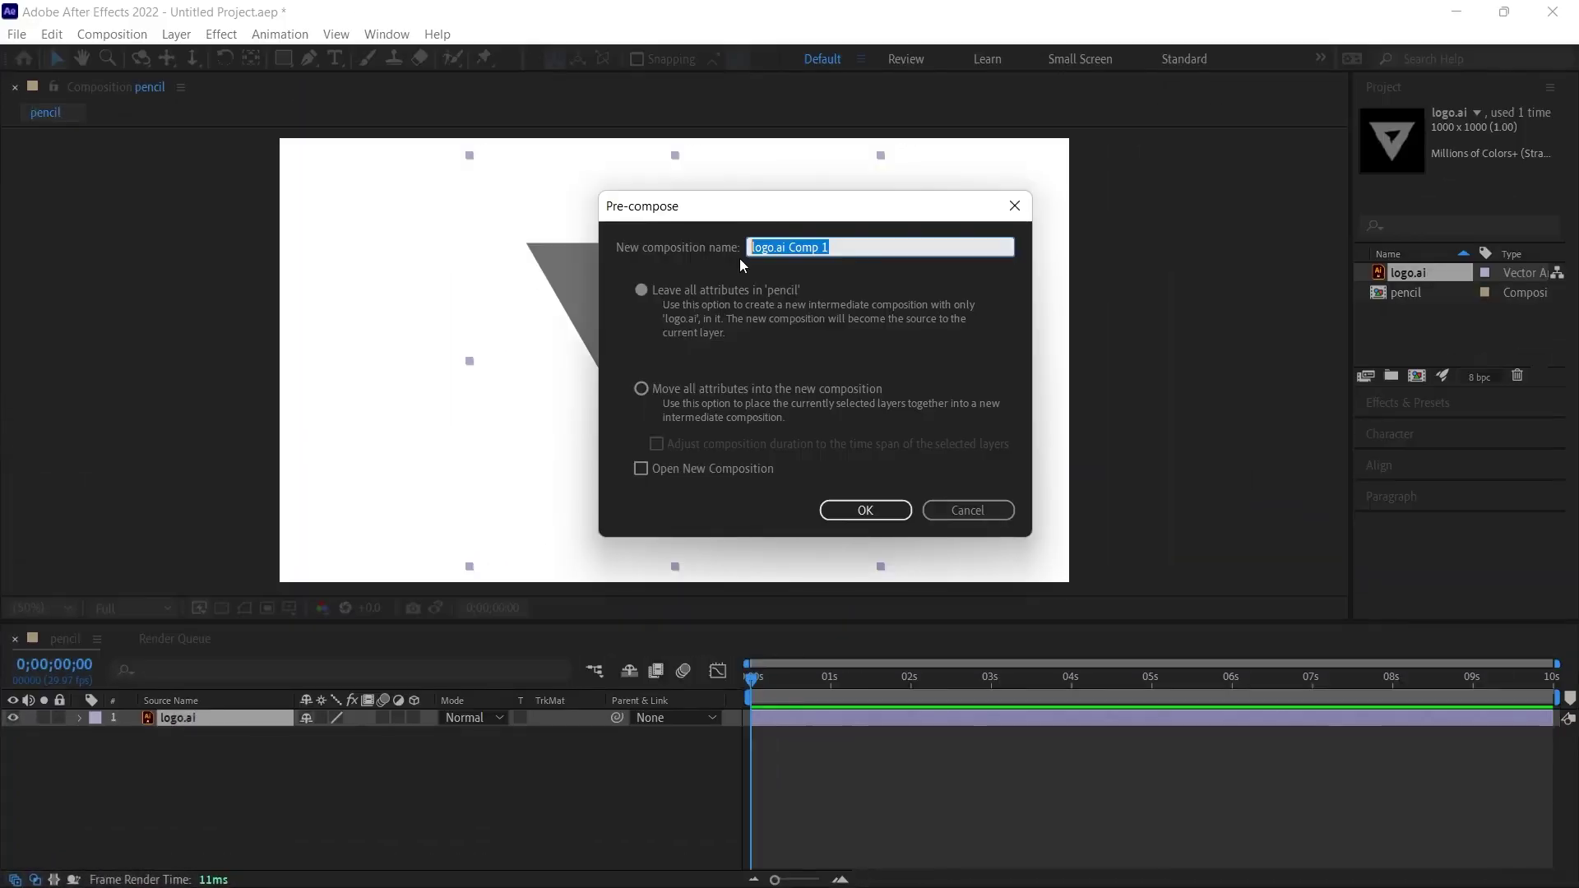
text(logo)
click(814, 389)
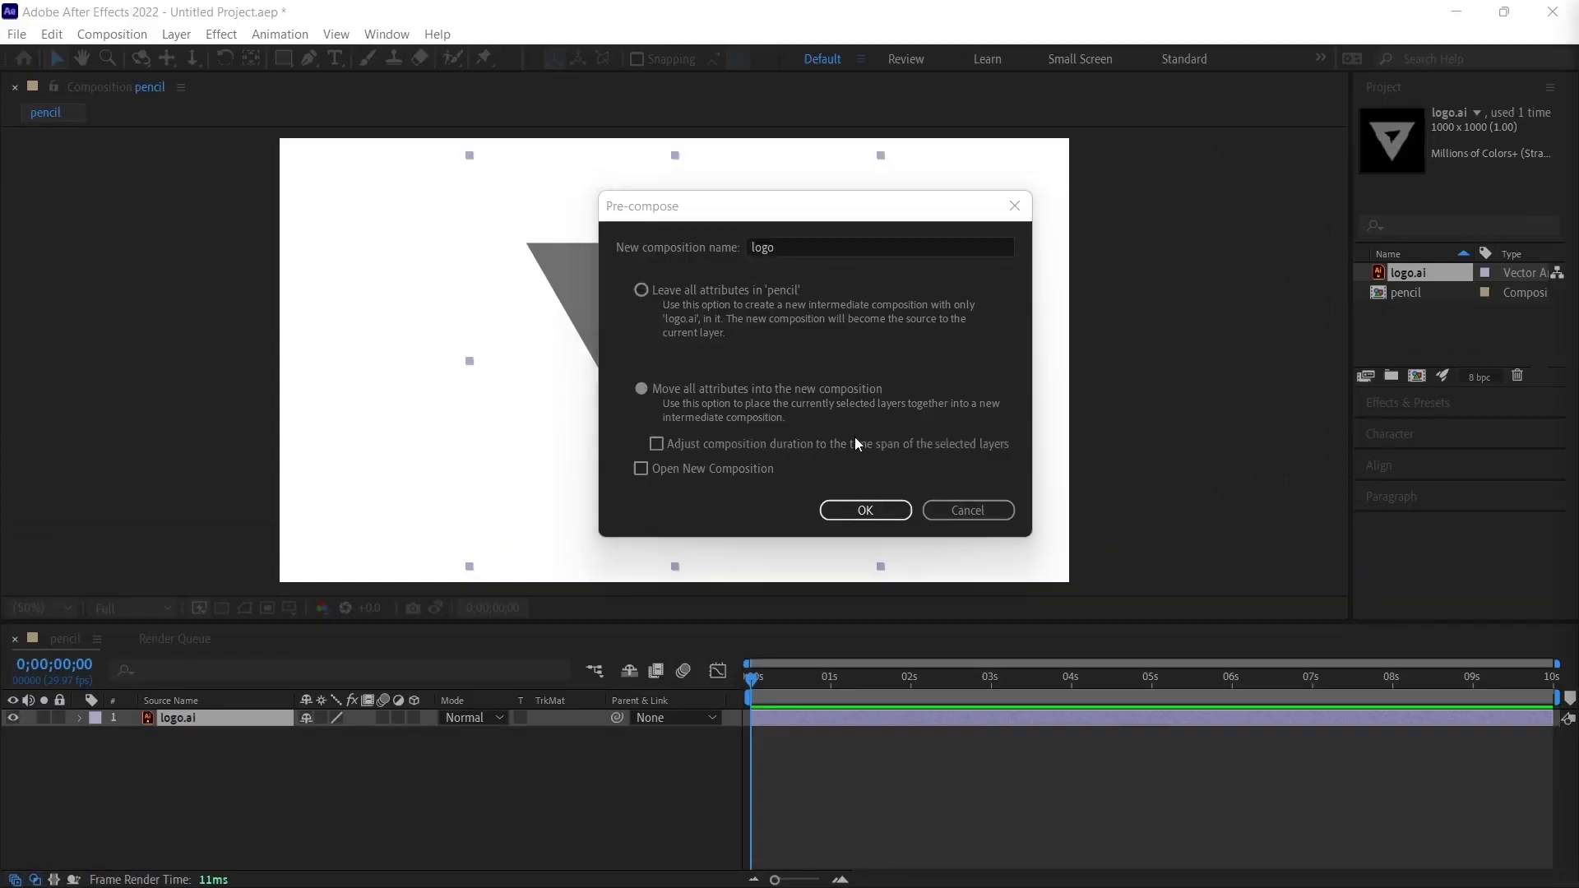
click(851, 516)
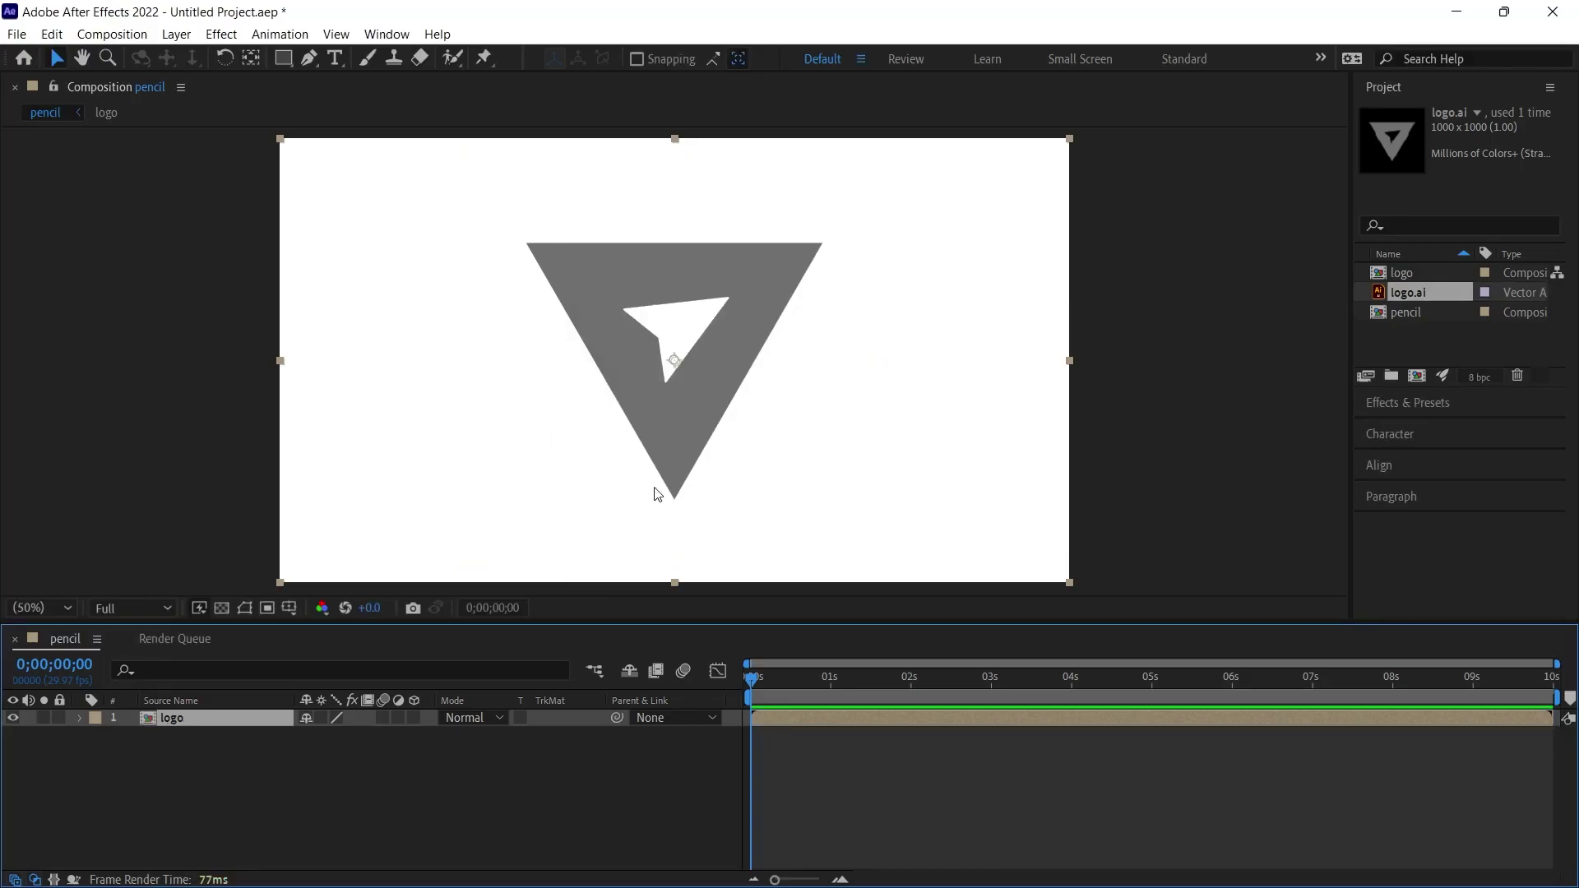
- Inspect the logo precomp, return to pencil, and close the extra timeline tabs
double_click(147, 721)
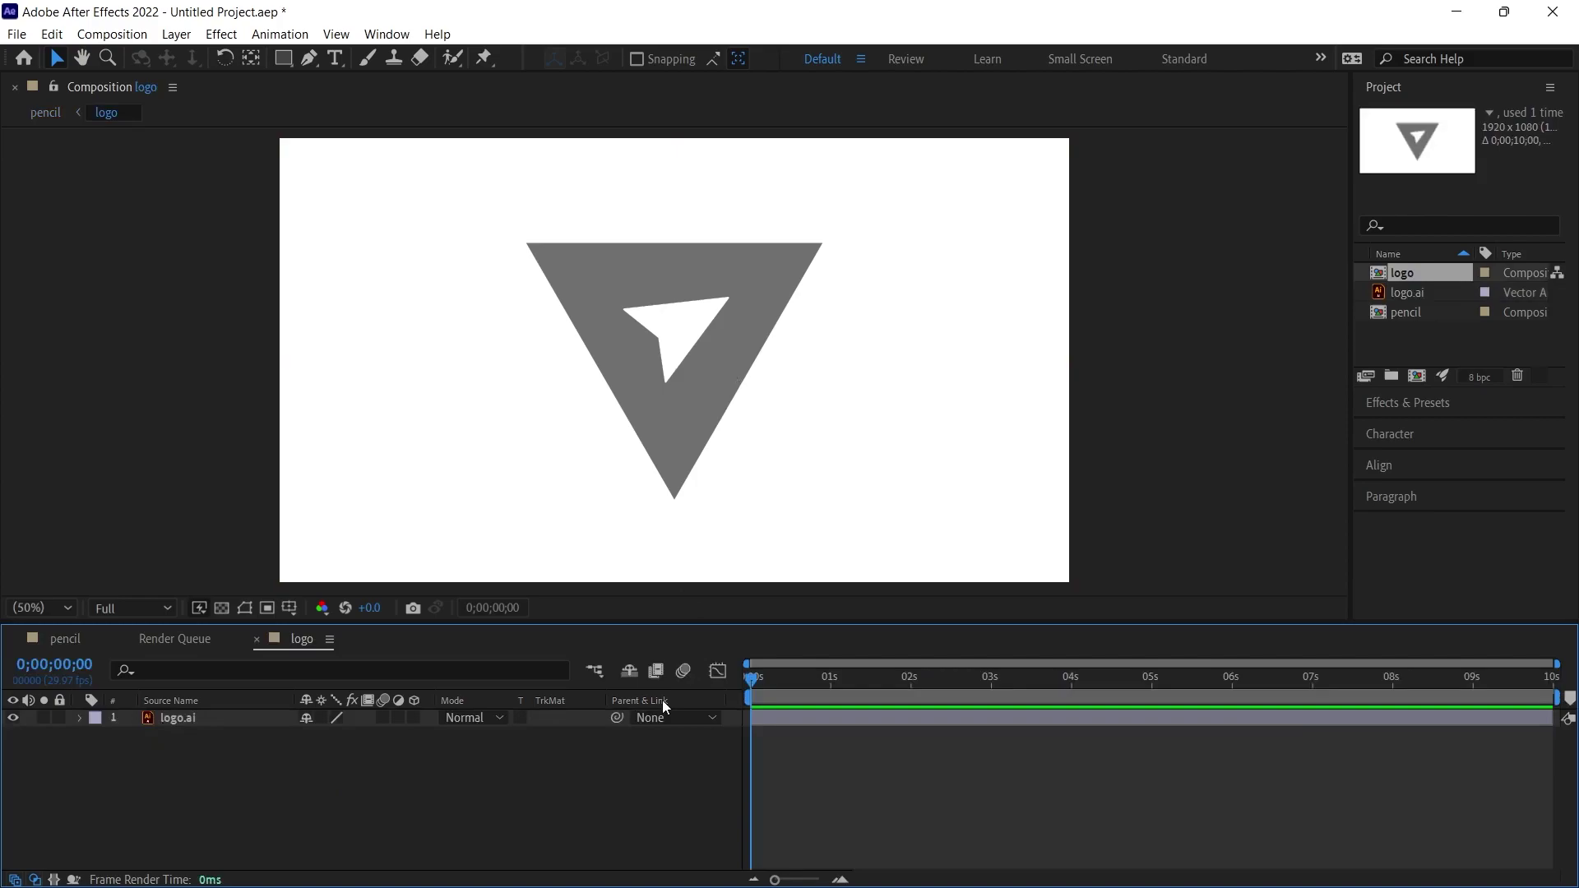
click(69, 645)
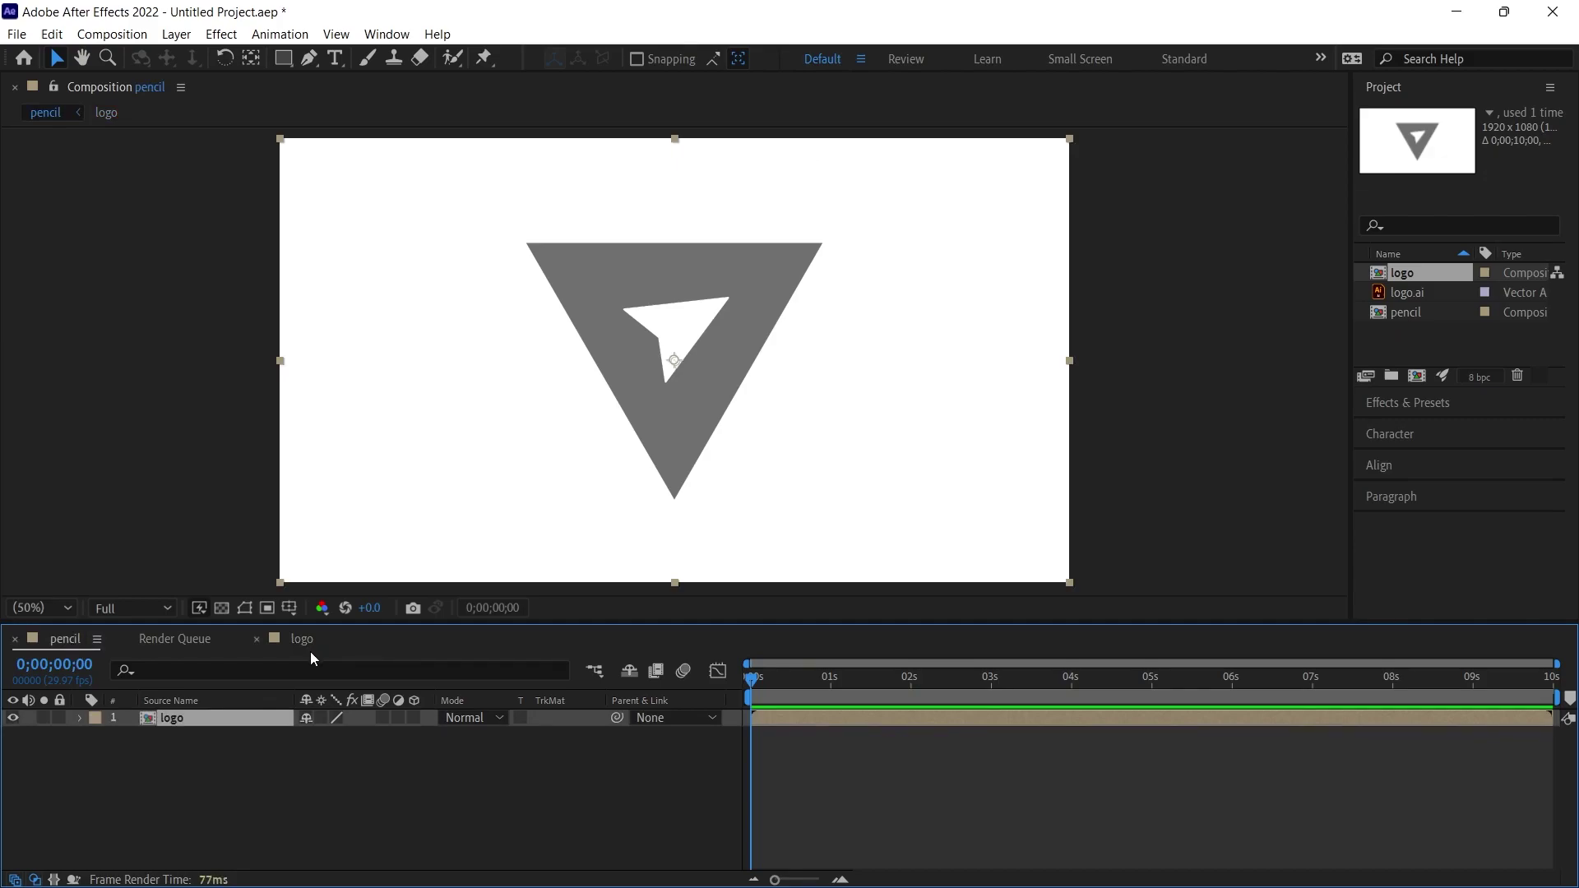
key(ctrl+w)
- Search Effects & Presets for 'vegas' and apply Generate > Vegas to the logo layer
click(1390, 403)
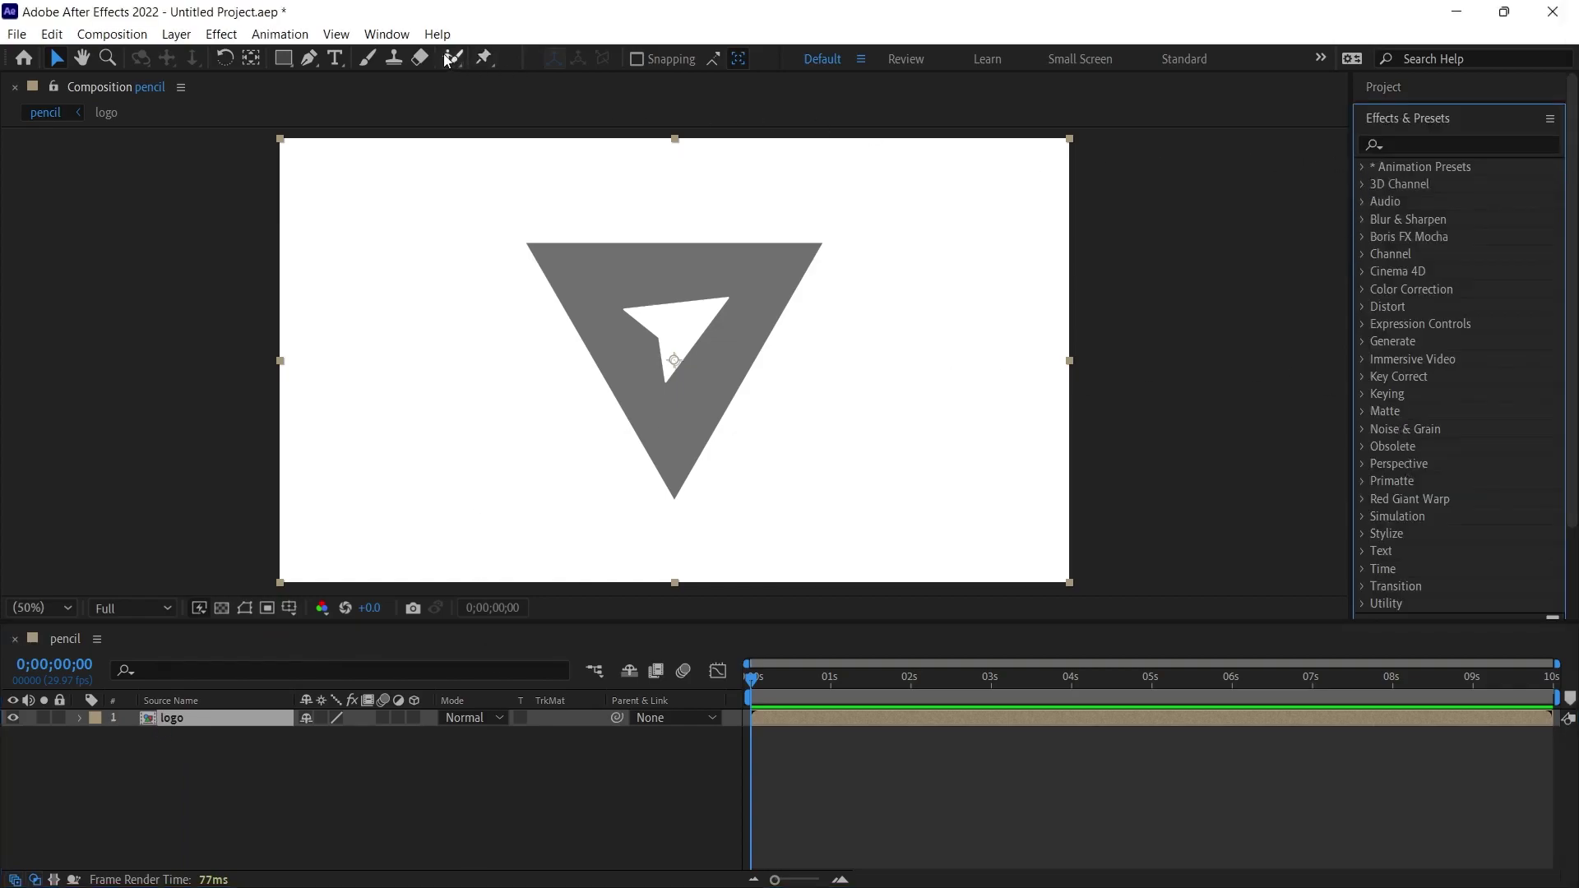
click(391, 34)
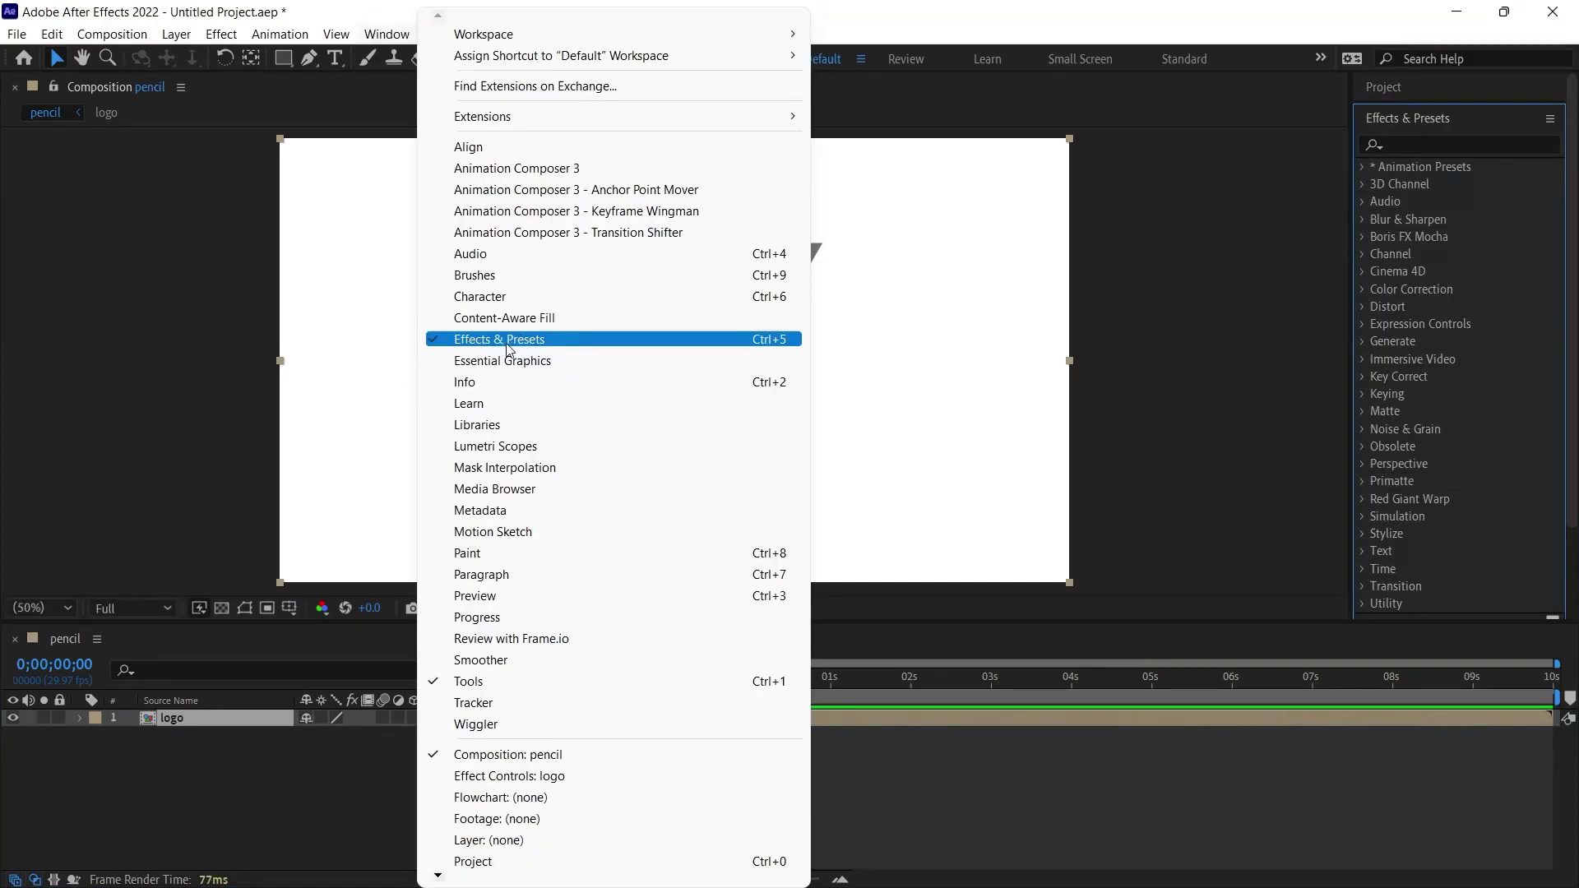
click(442, 340)
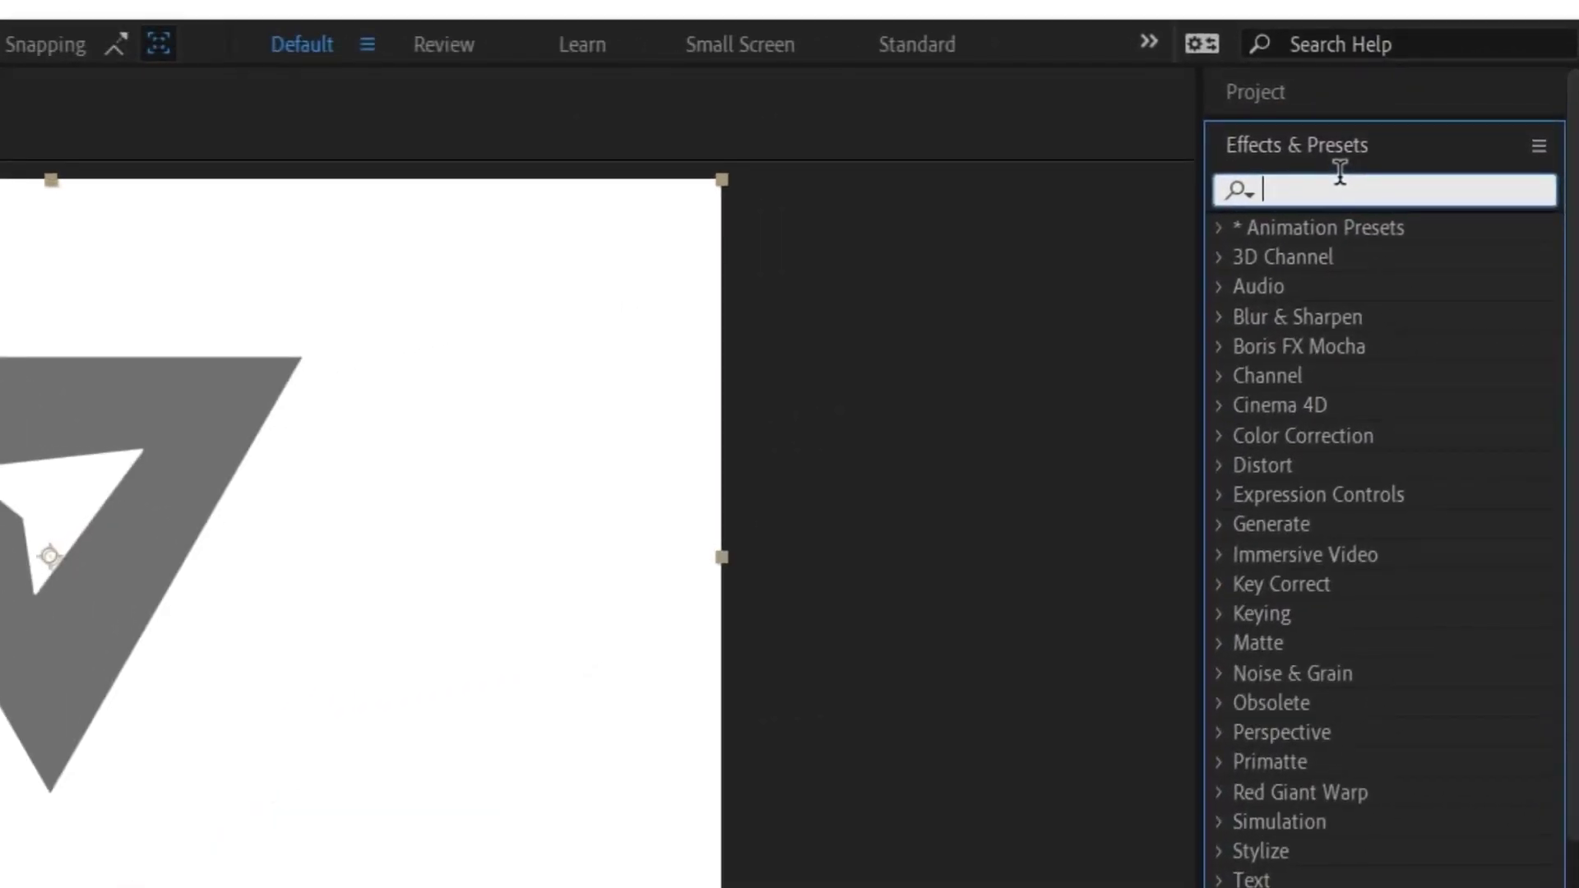
text(vegas)
double_click(1326, 258)
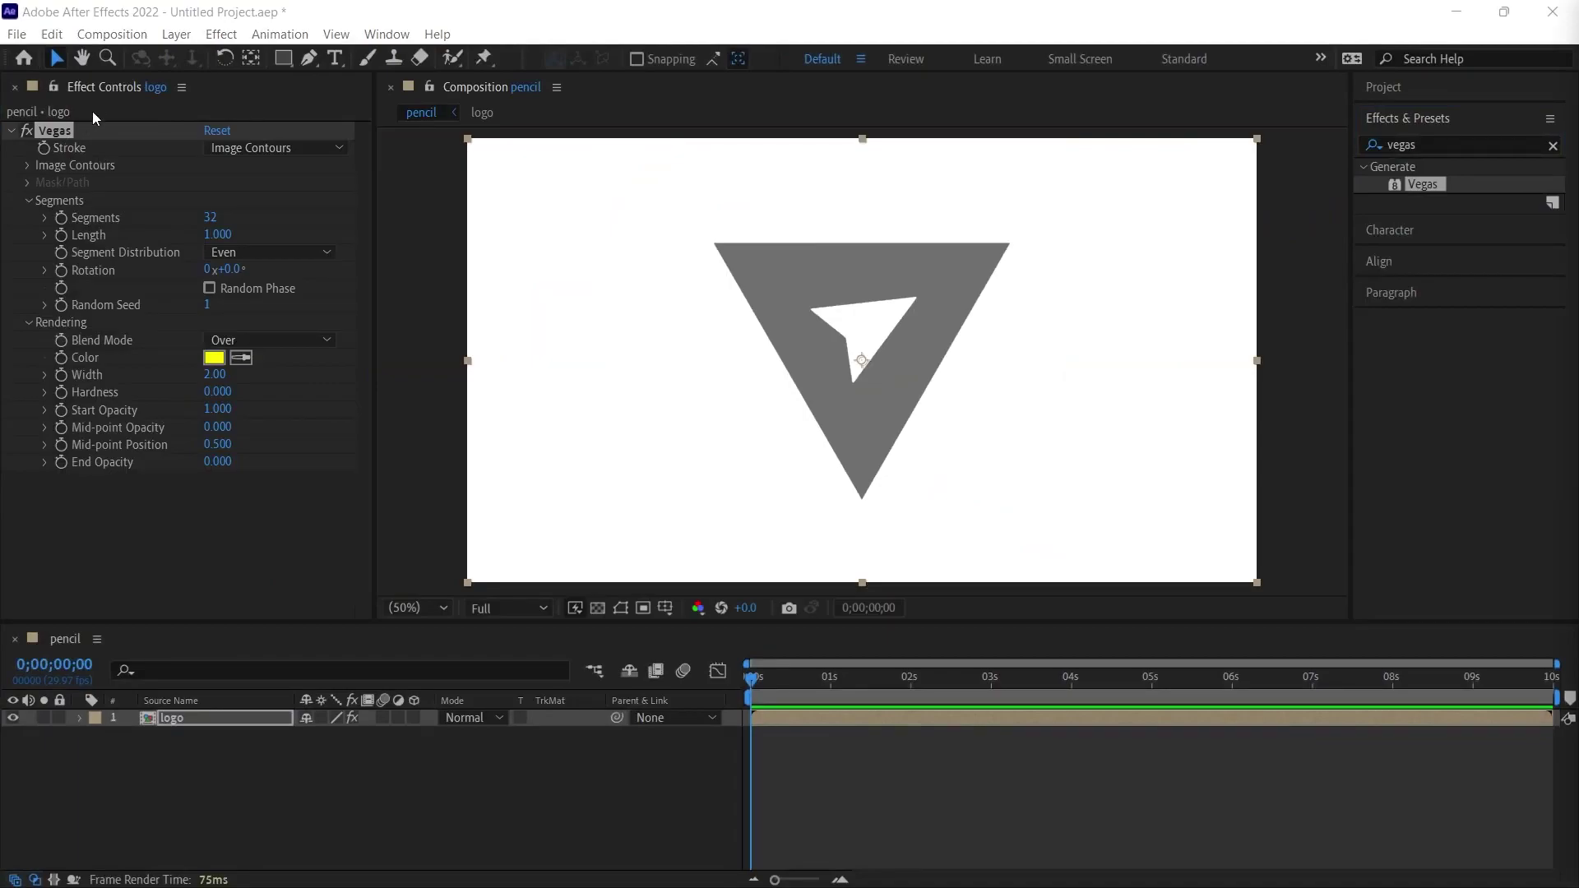
- Set the Vegas blend mode to Transparent and its stroke colour to grey 4F4F4F
click(387, 36)
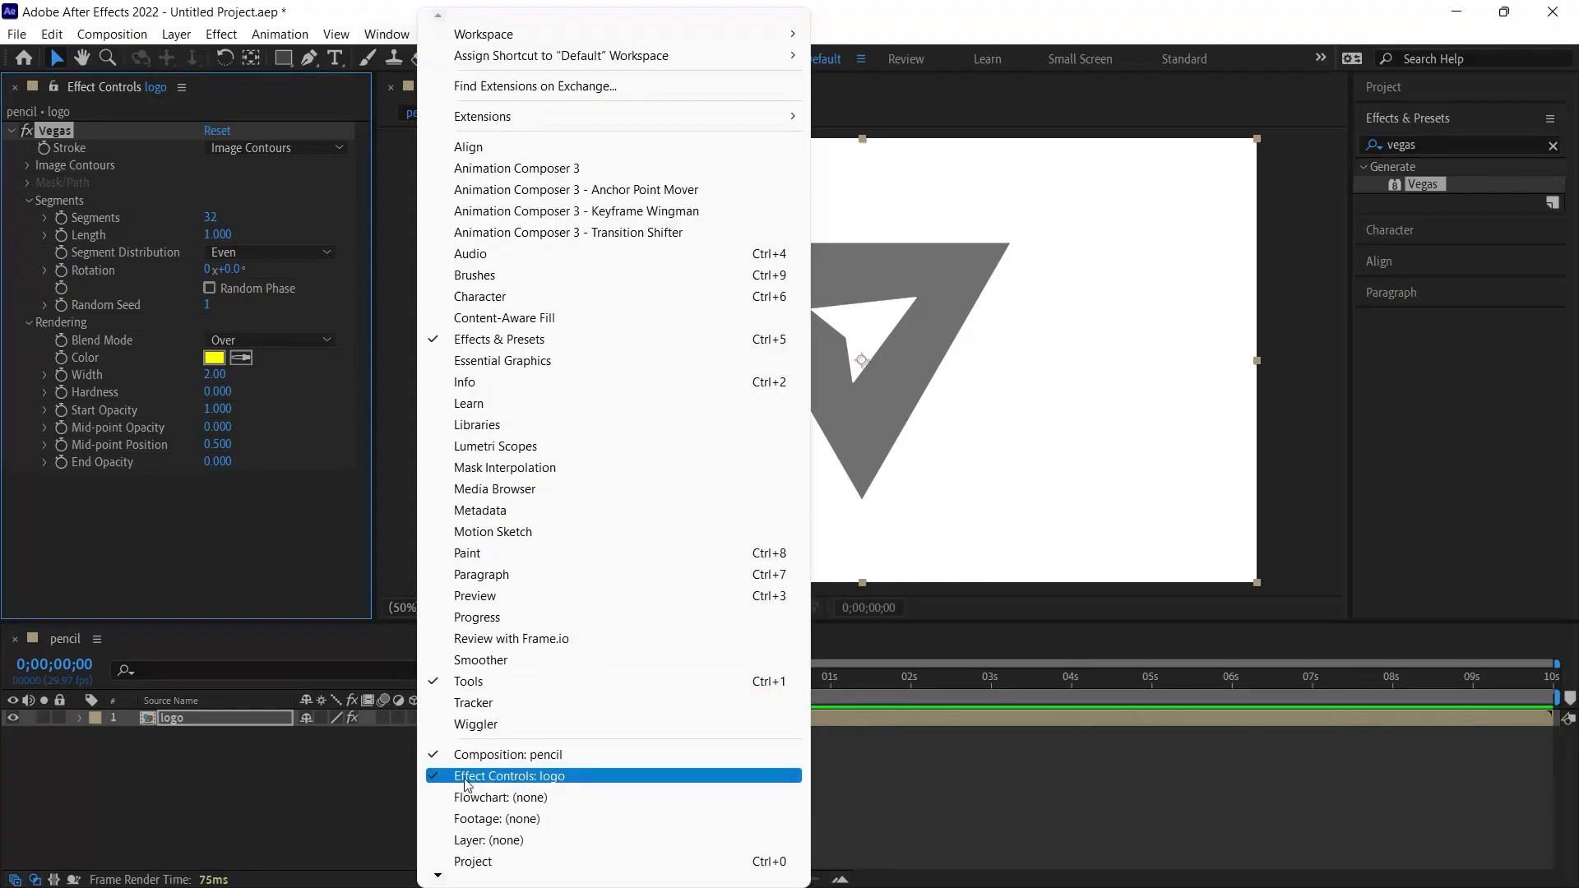
click(183, 514)
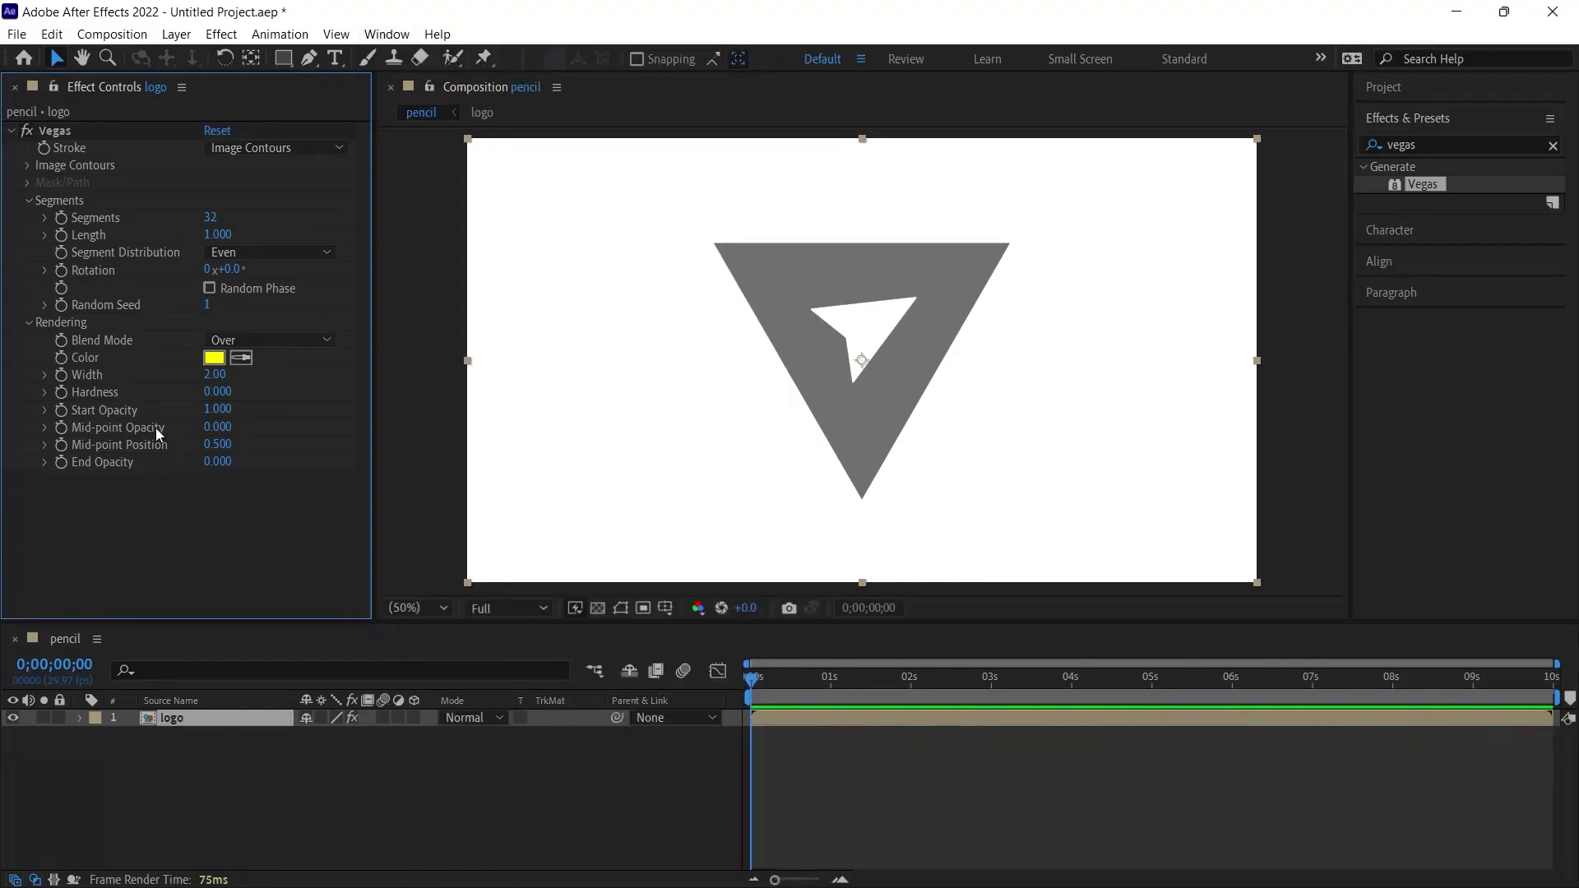
click(286, 340)
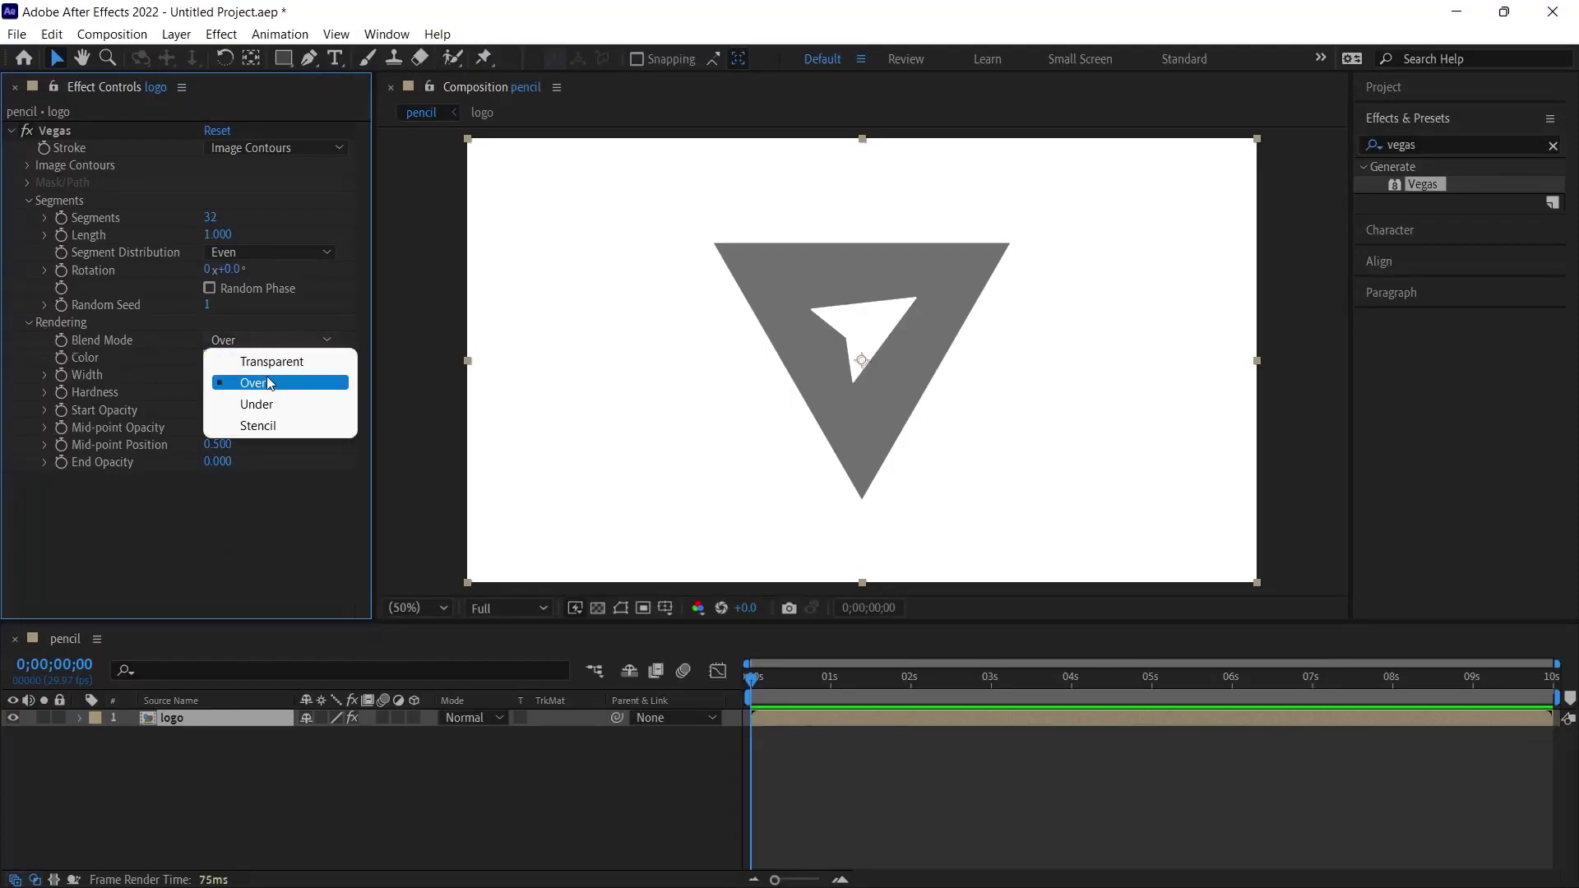
click(265, 361)
click(222, 362)
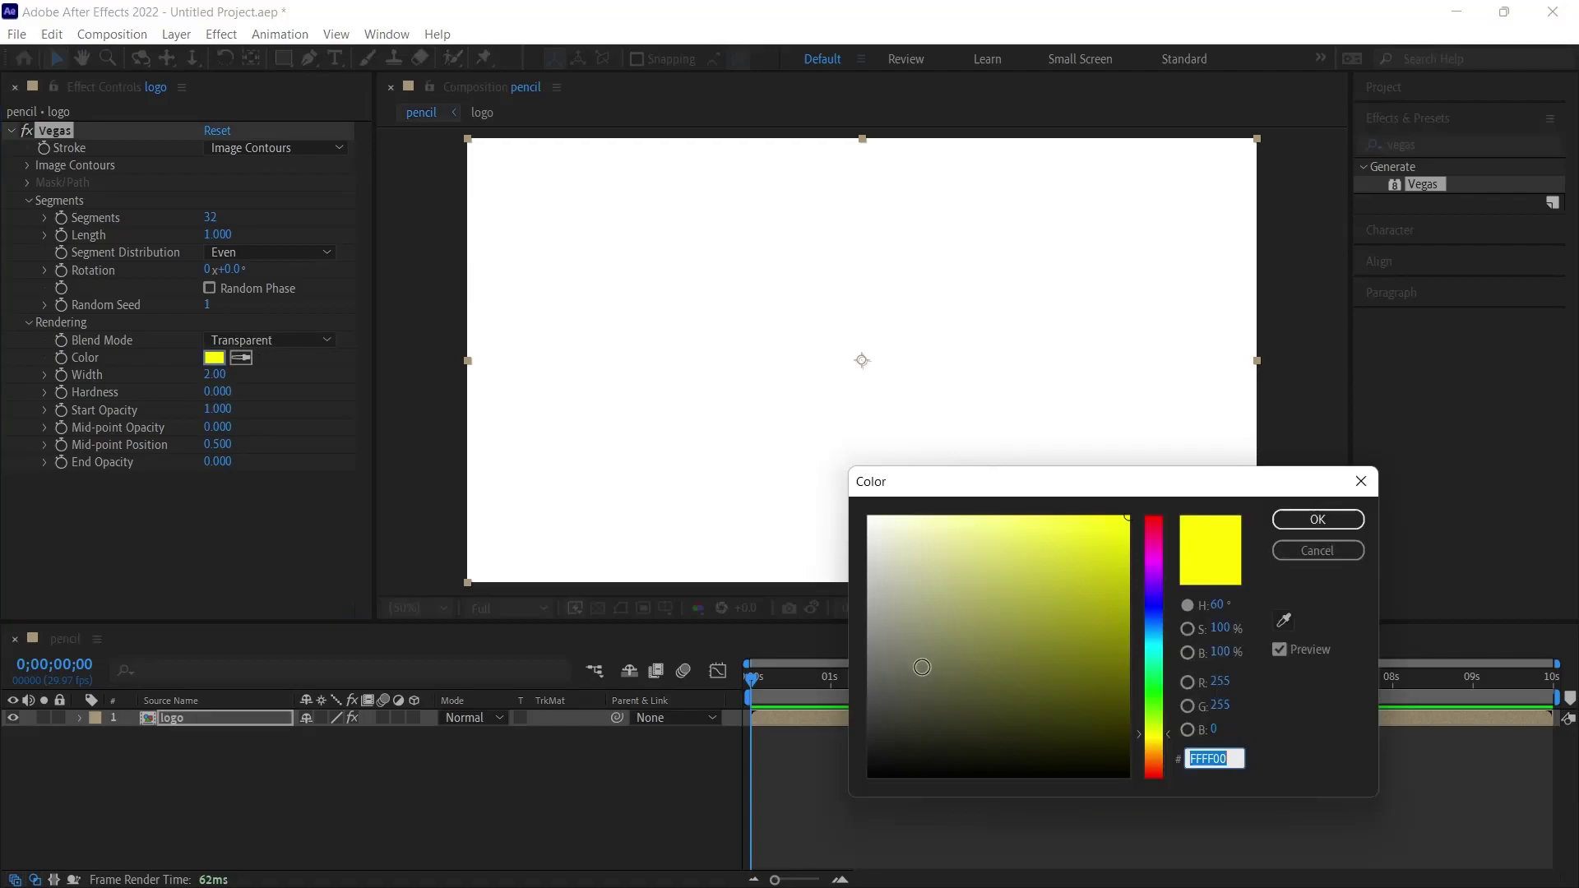
drag(924, 663, 836, 701)
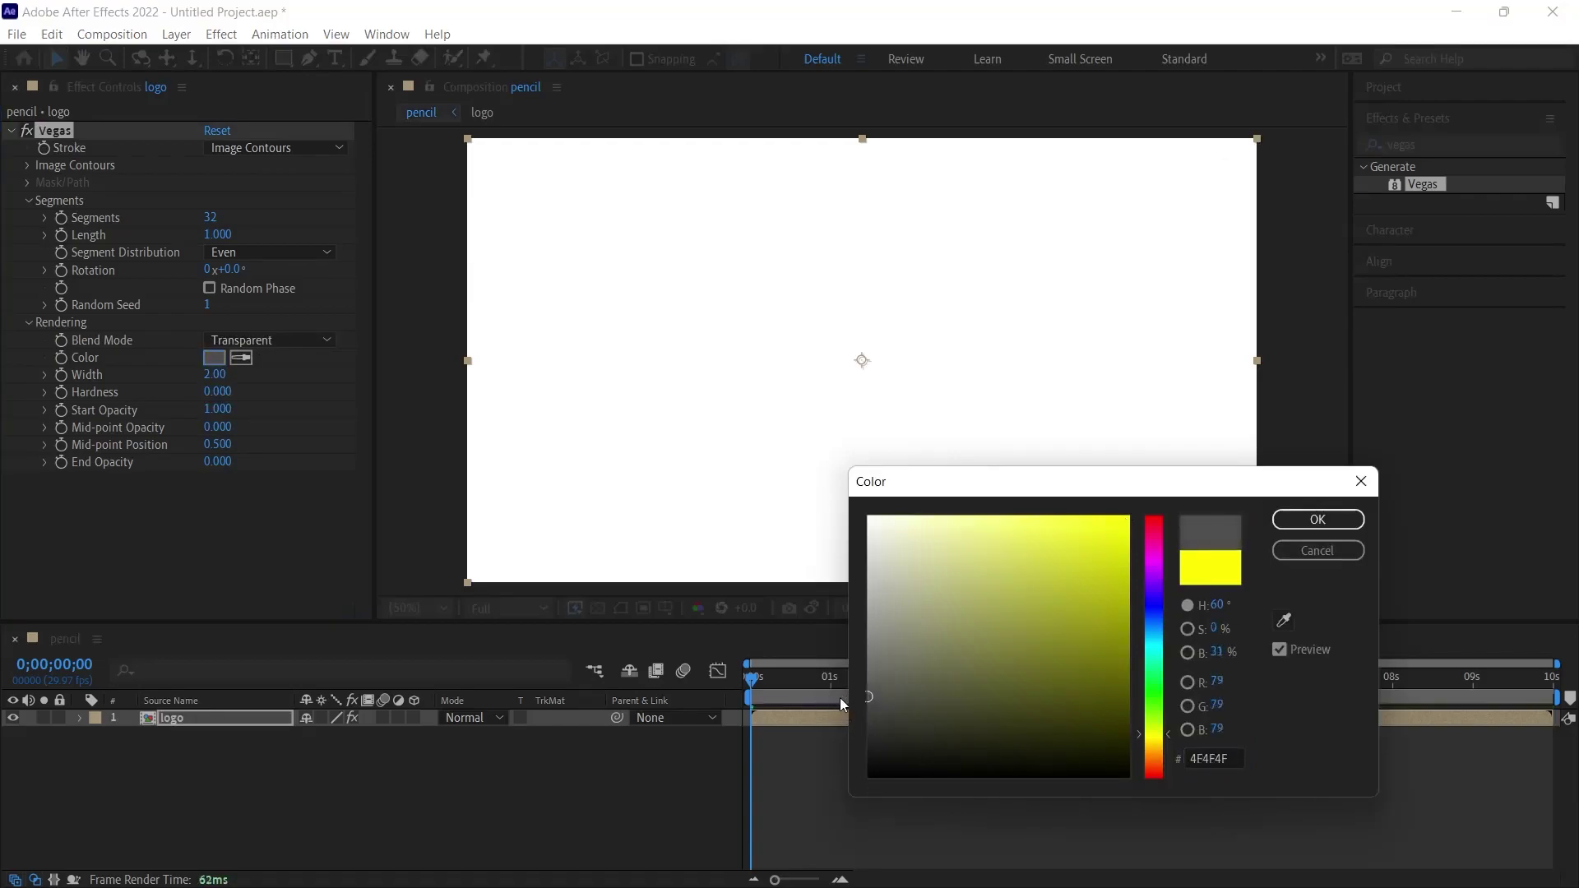
key(Return)
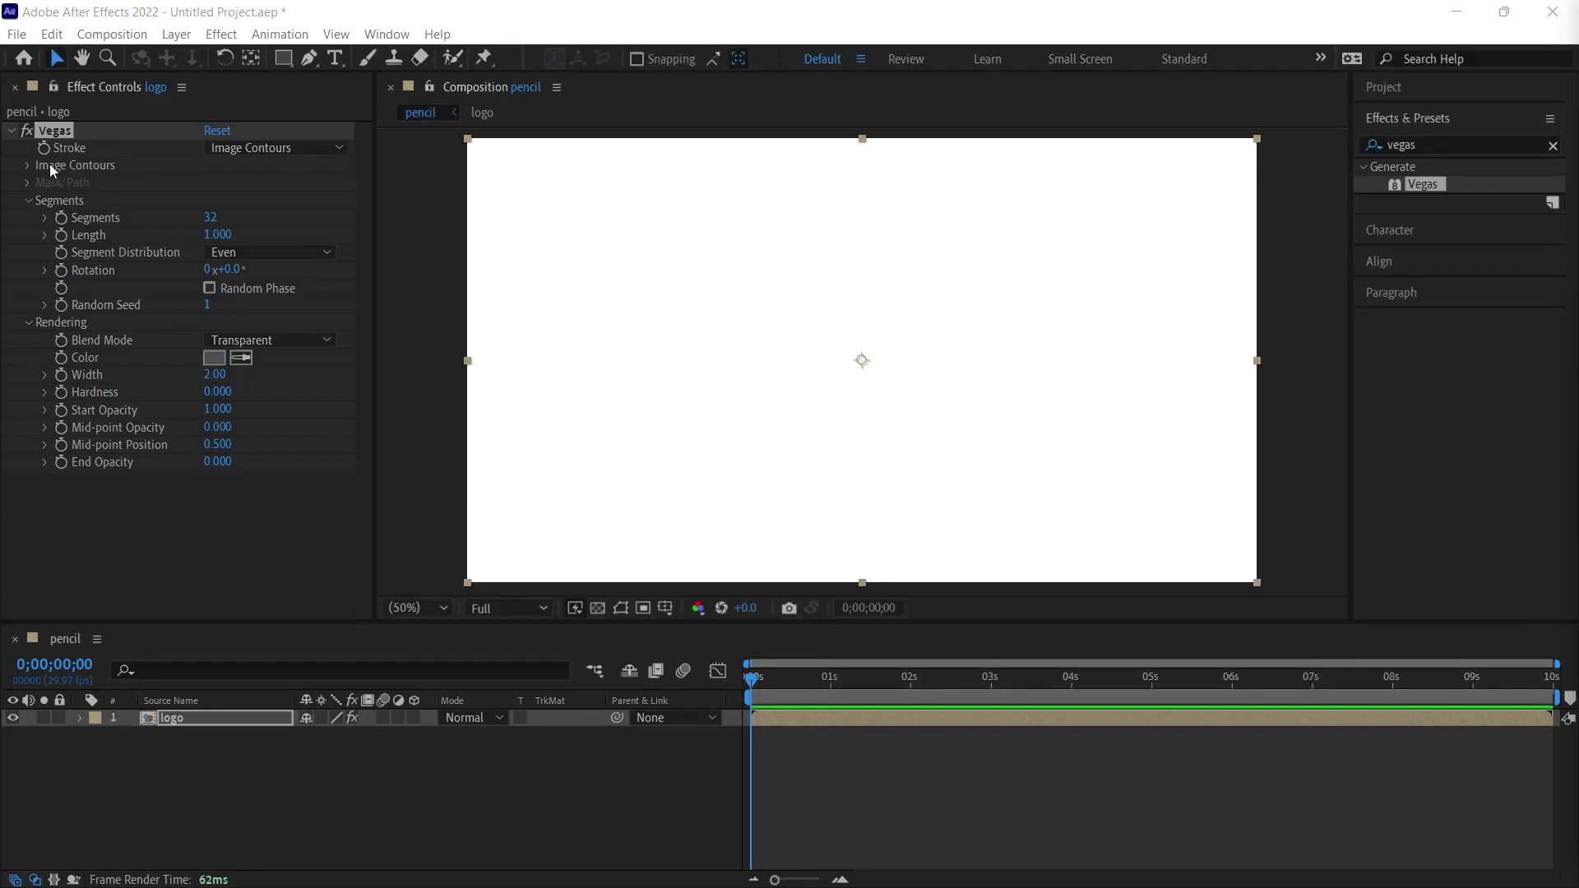
- Switch the Vegas Image Contours channel from Intensity to Alpha and select the Segments value
click(27, 165)
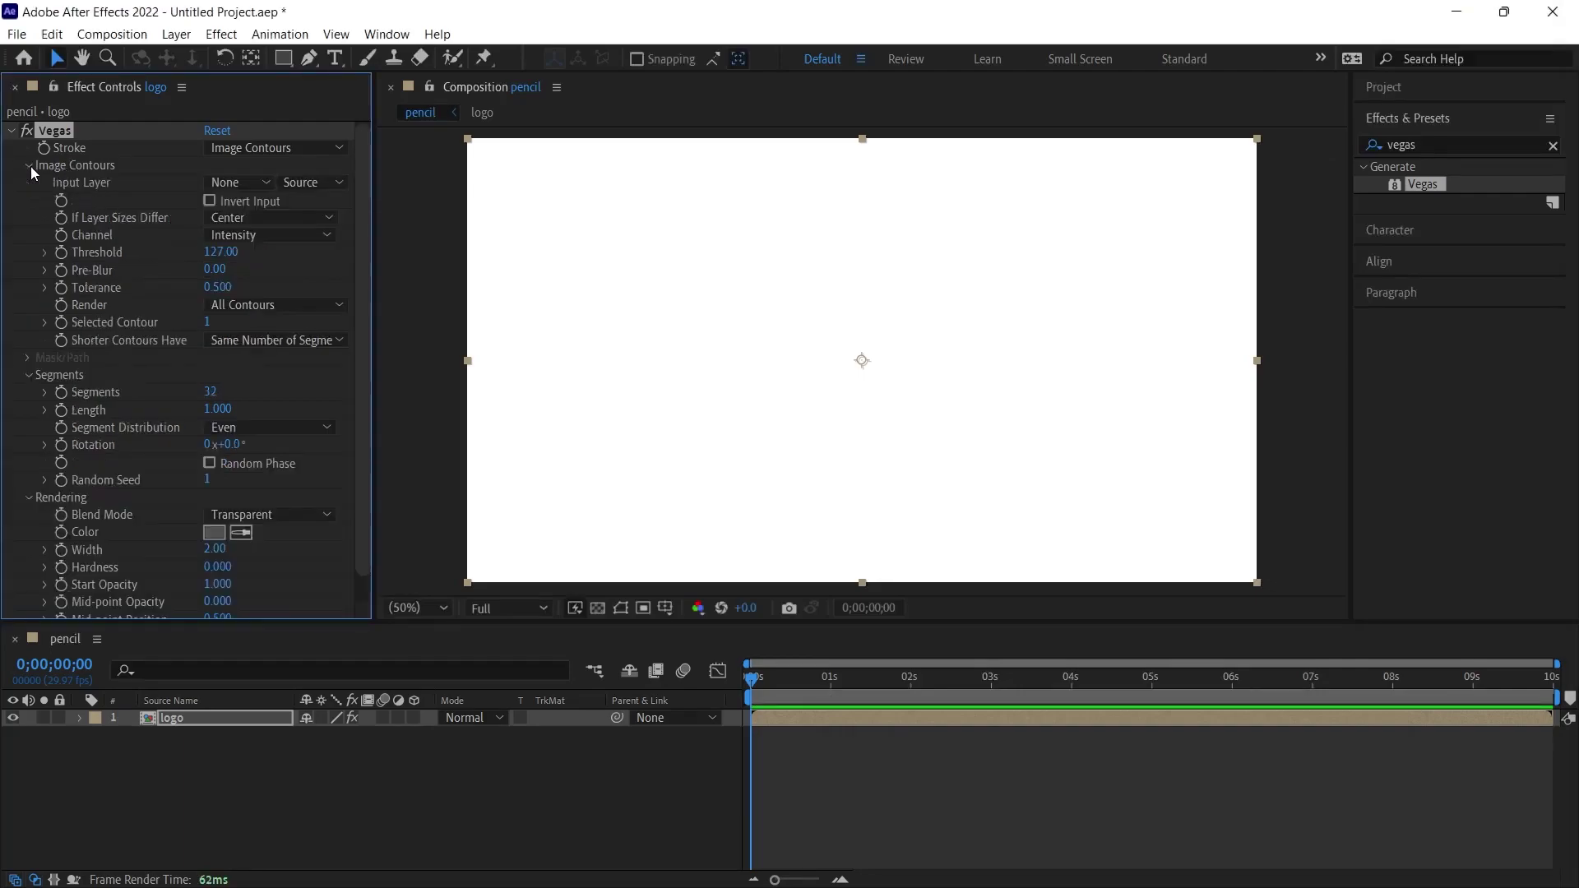
click(242, 235)
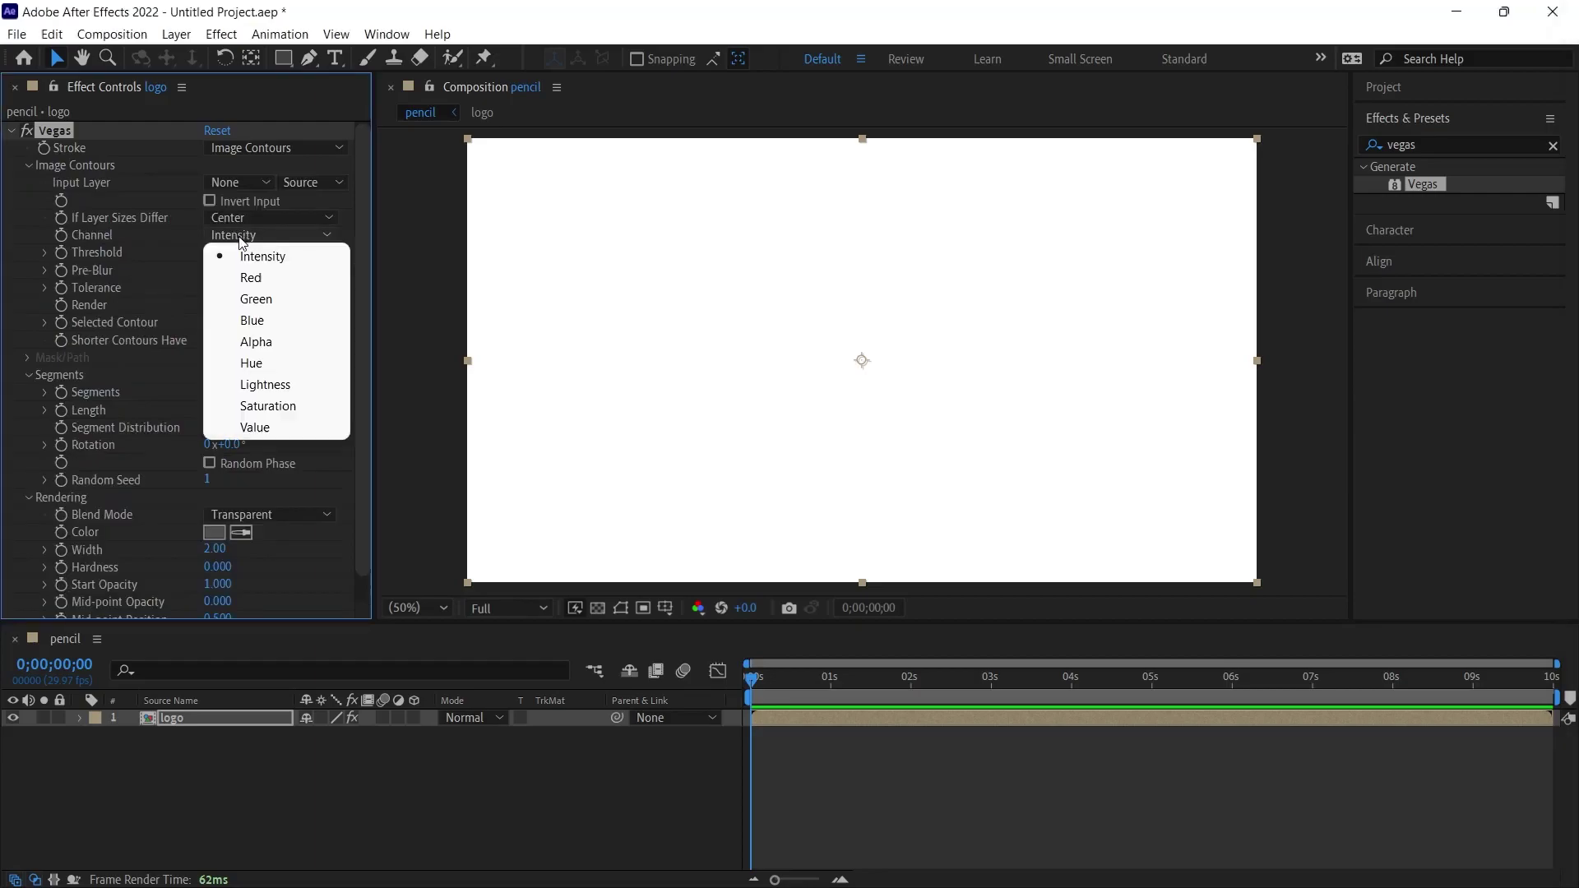
click(253, 344)
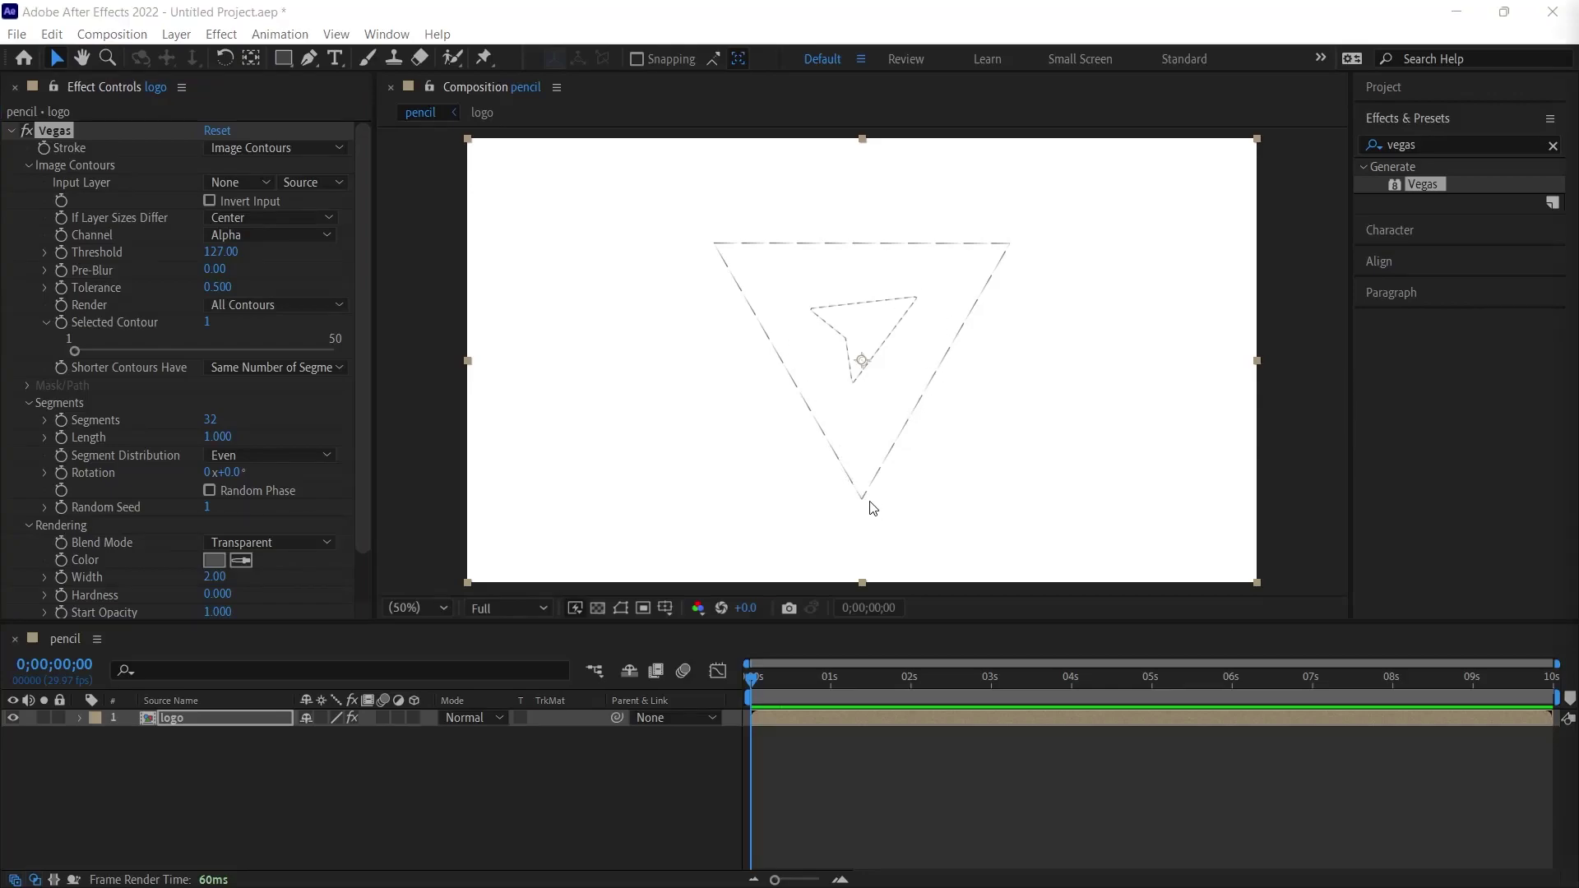
click(51, 406)
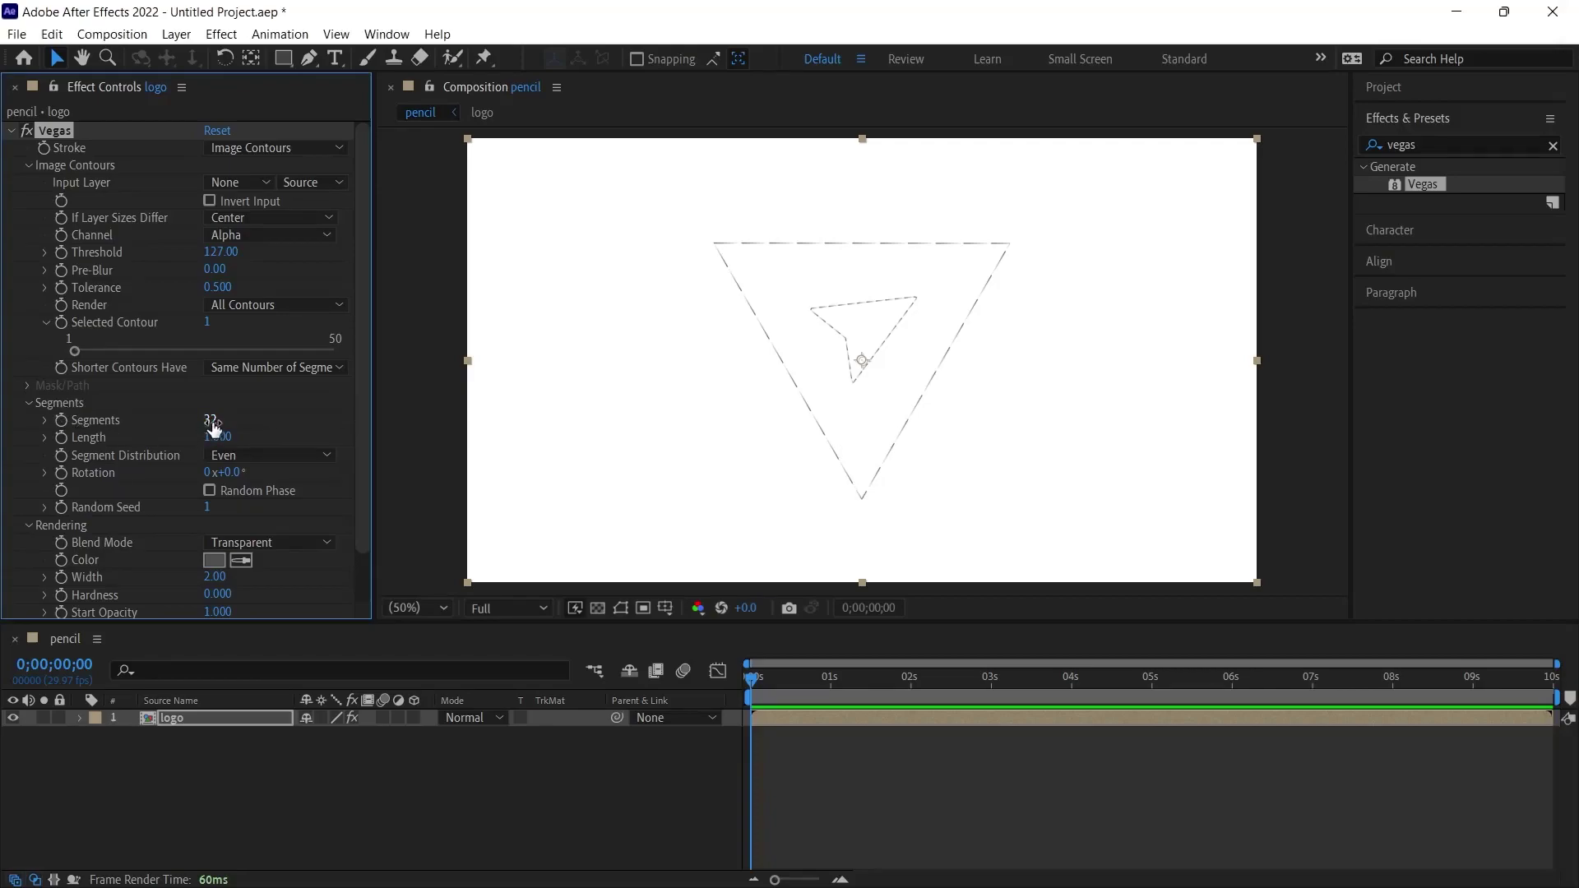
- Set Vegas Segments to 1 and Mid-point Opacity to 1
text(1)
key(Return)
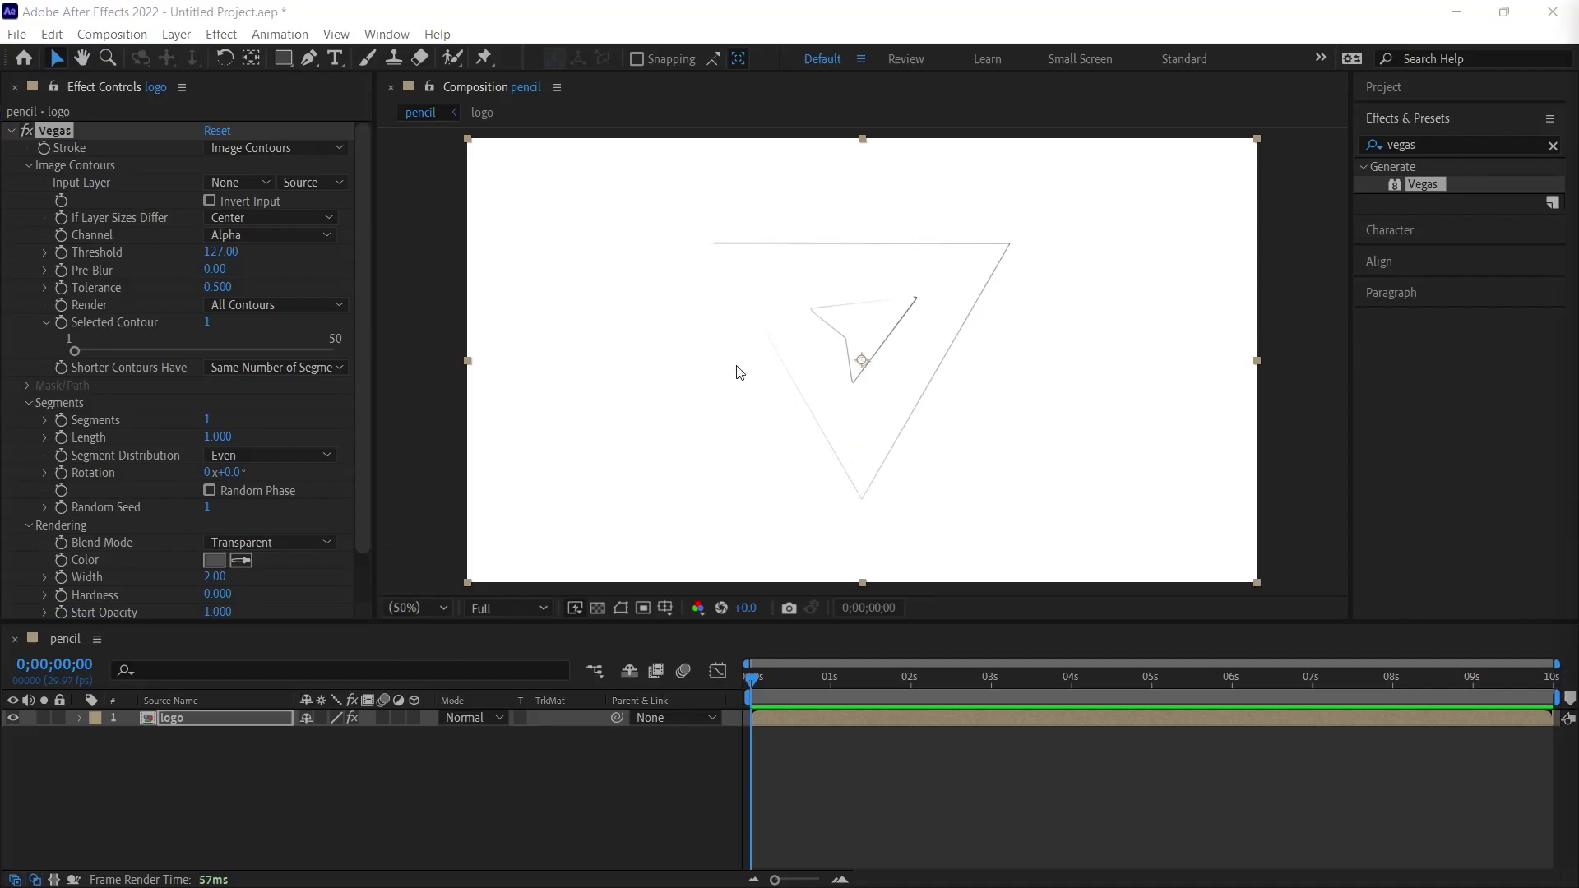
scroll(311, 194, down, 3)
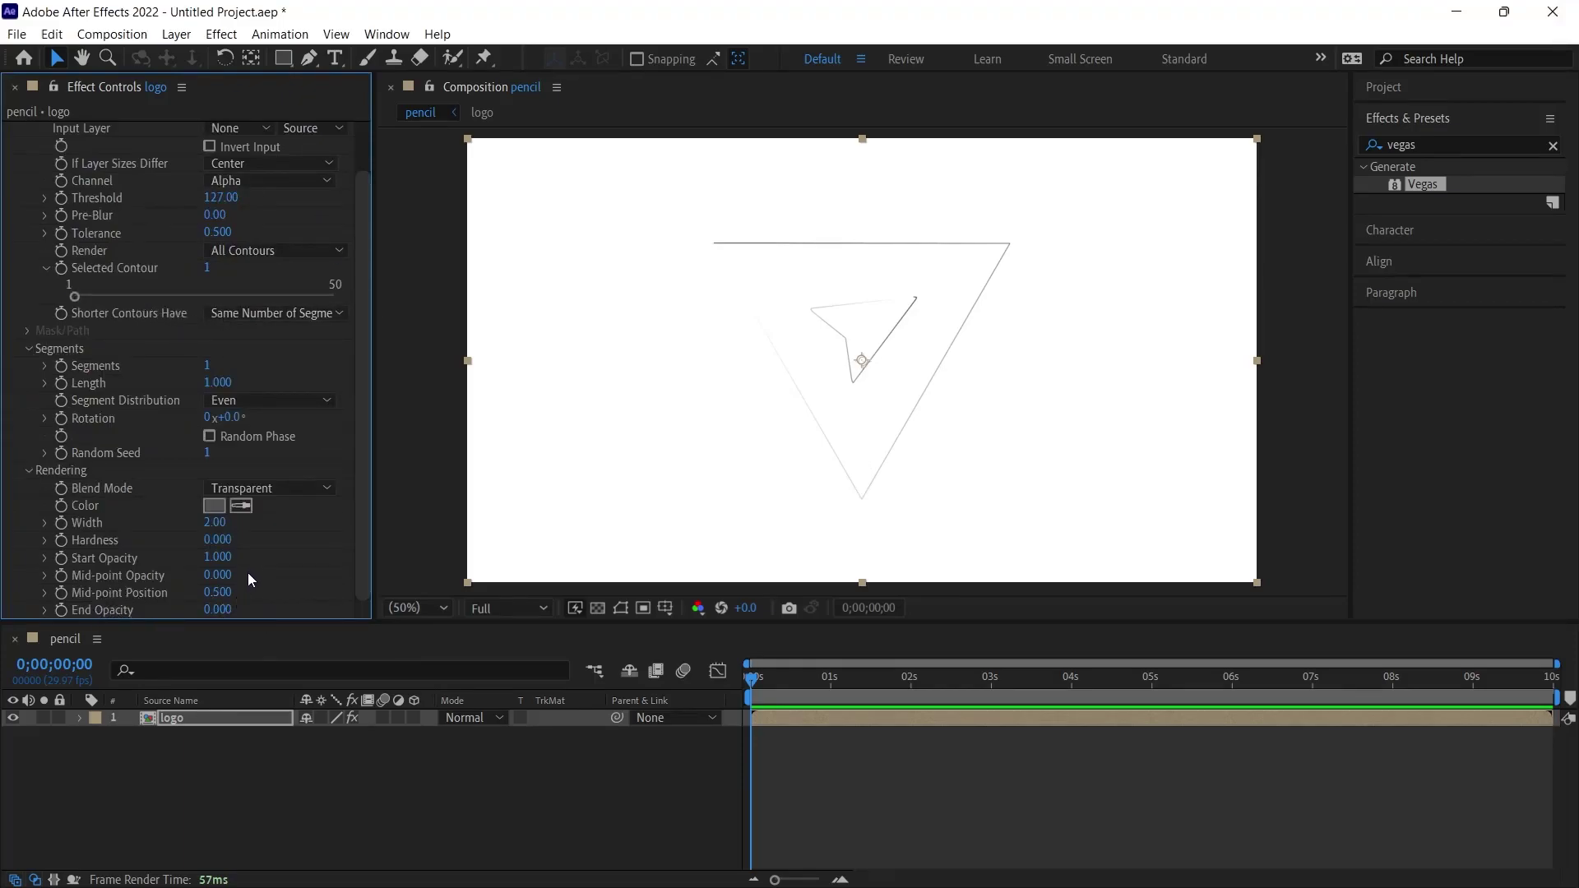
click(224, 578)
text(1)
key(Return)
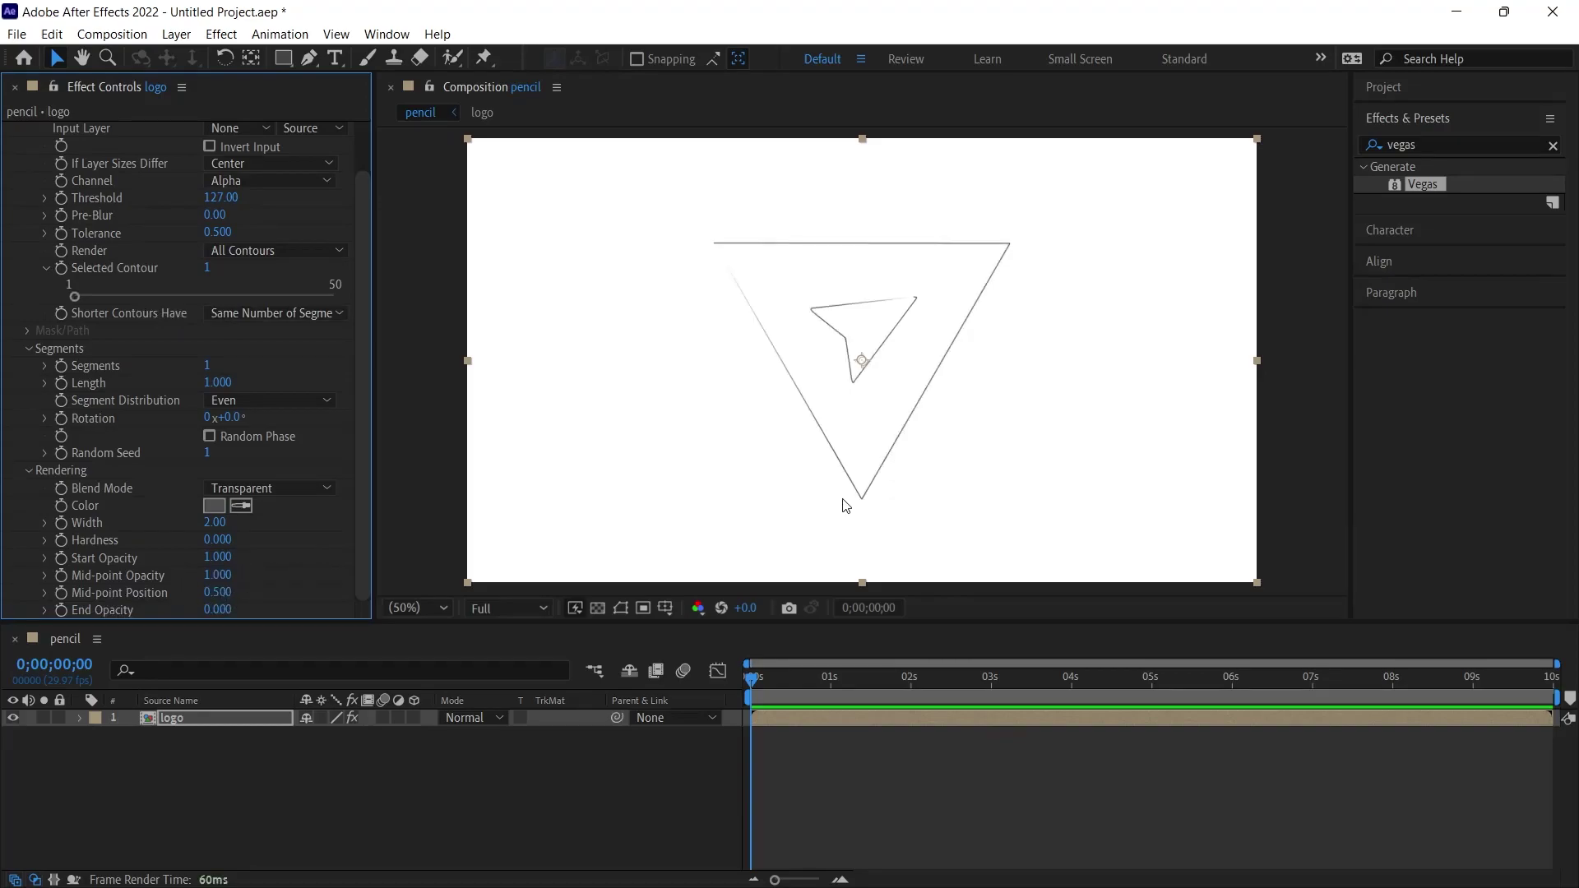
- Set End Opacity to 1, Mid-point Position to 0.999 and stroke Length to 0
click(228, 609)
text(1)
key(Return)
drag(231, 599, 230, 602)
drag(219, 383, 233, 395)
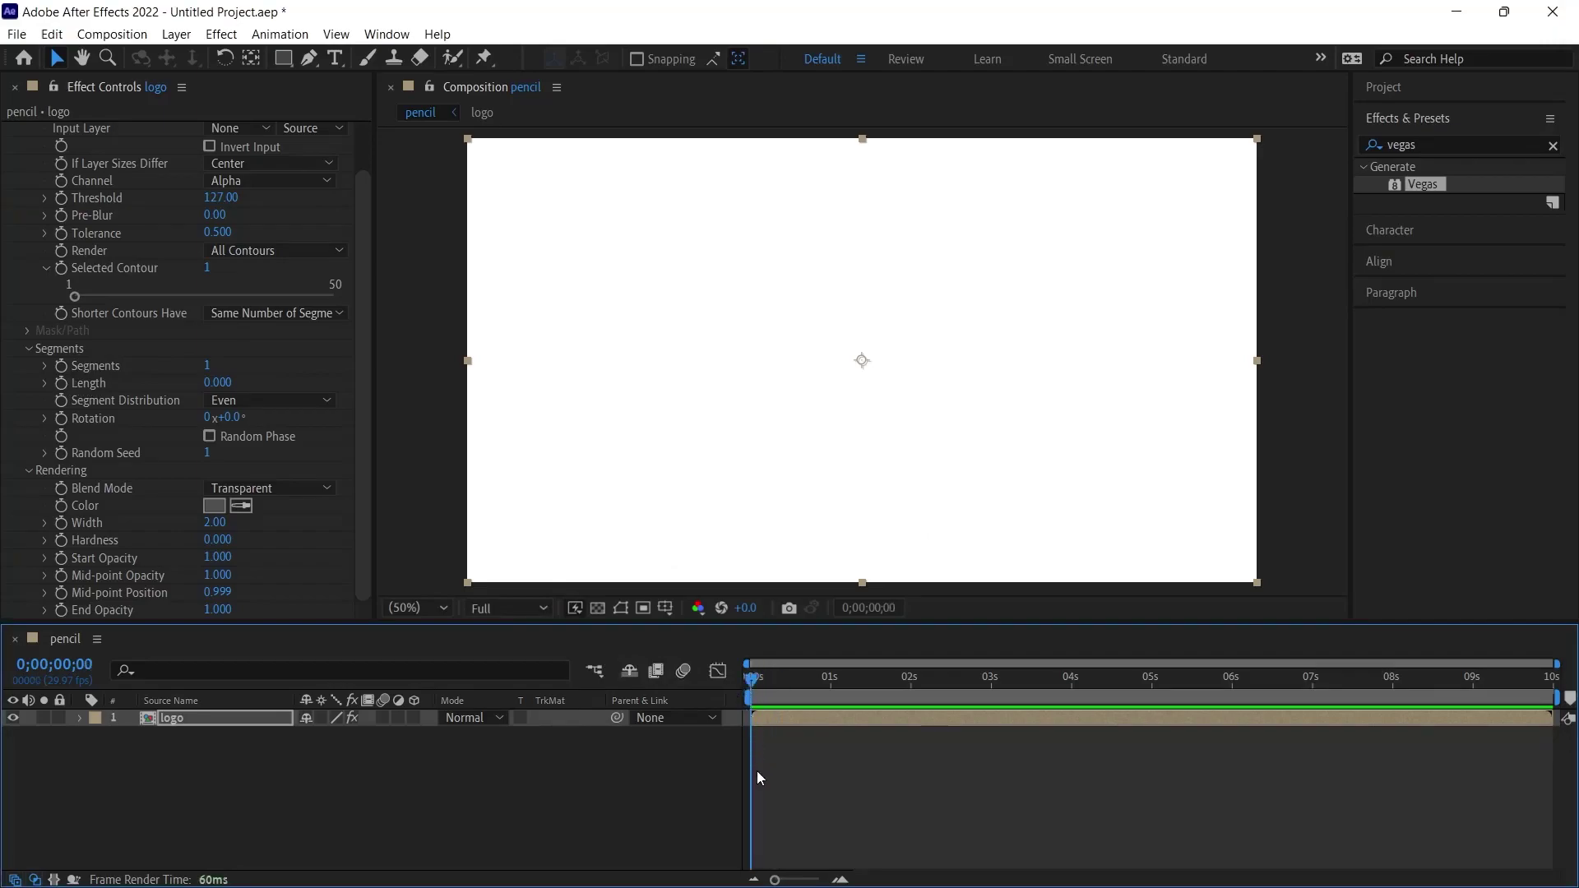
- Keyframe the Vegas Length from 0 at the start to 1 at about two seconds
click(62, 381)
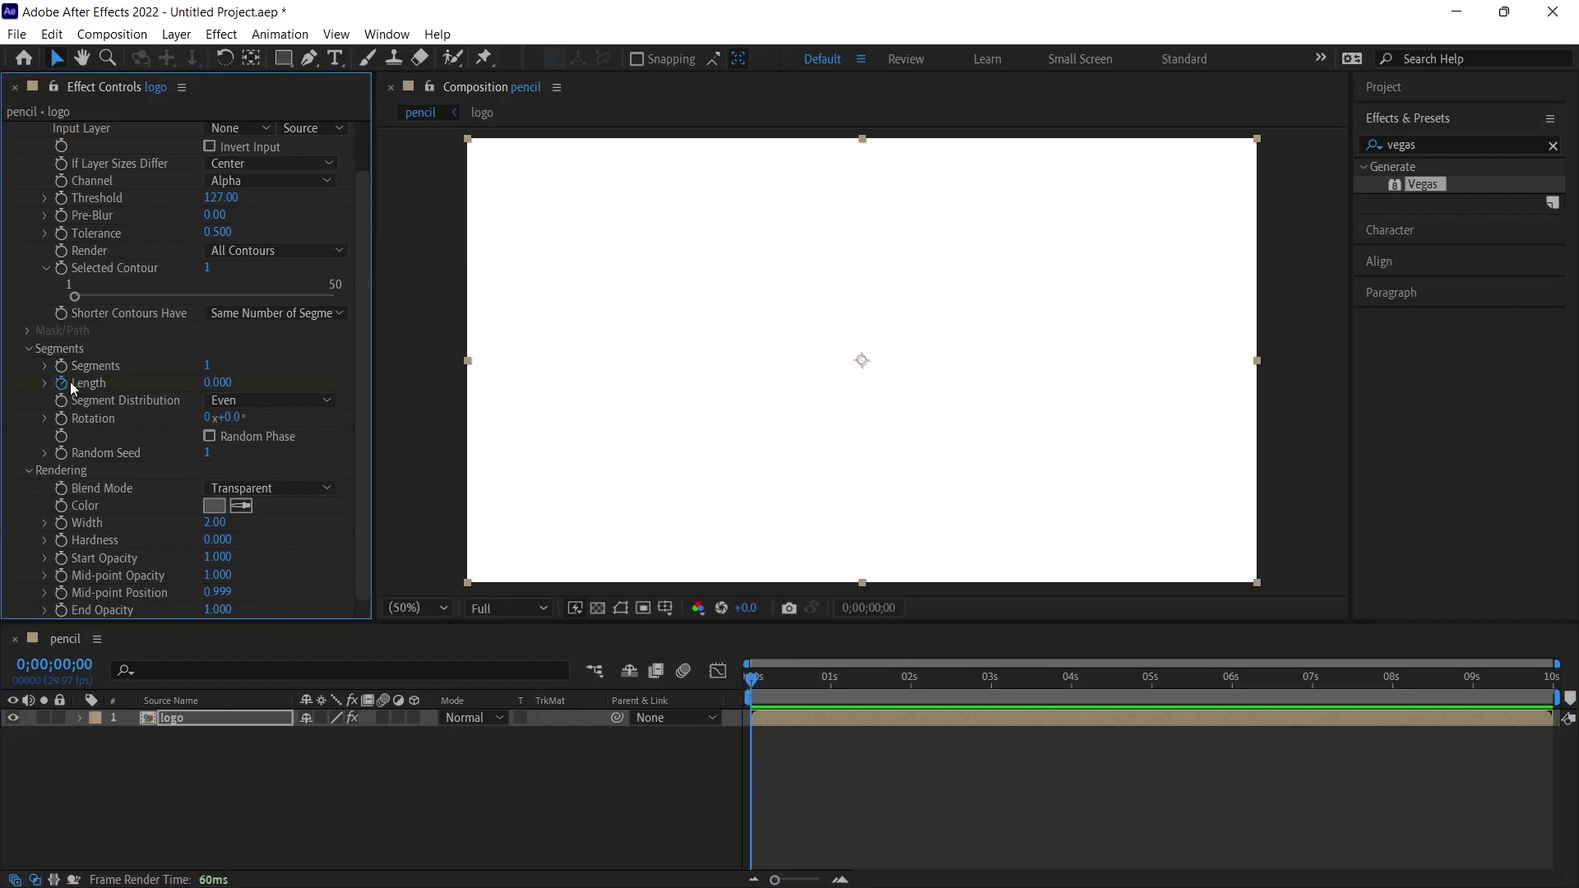
click(910, 679)
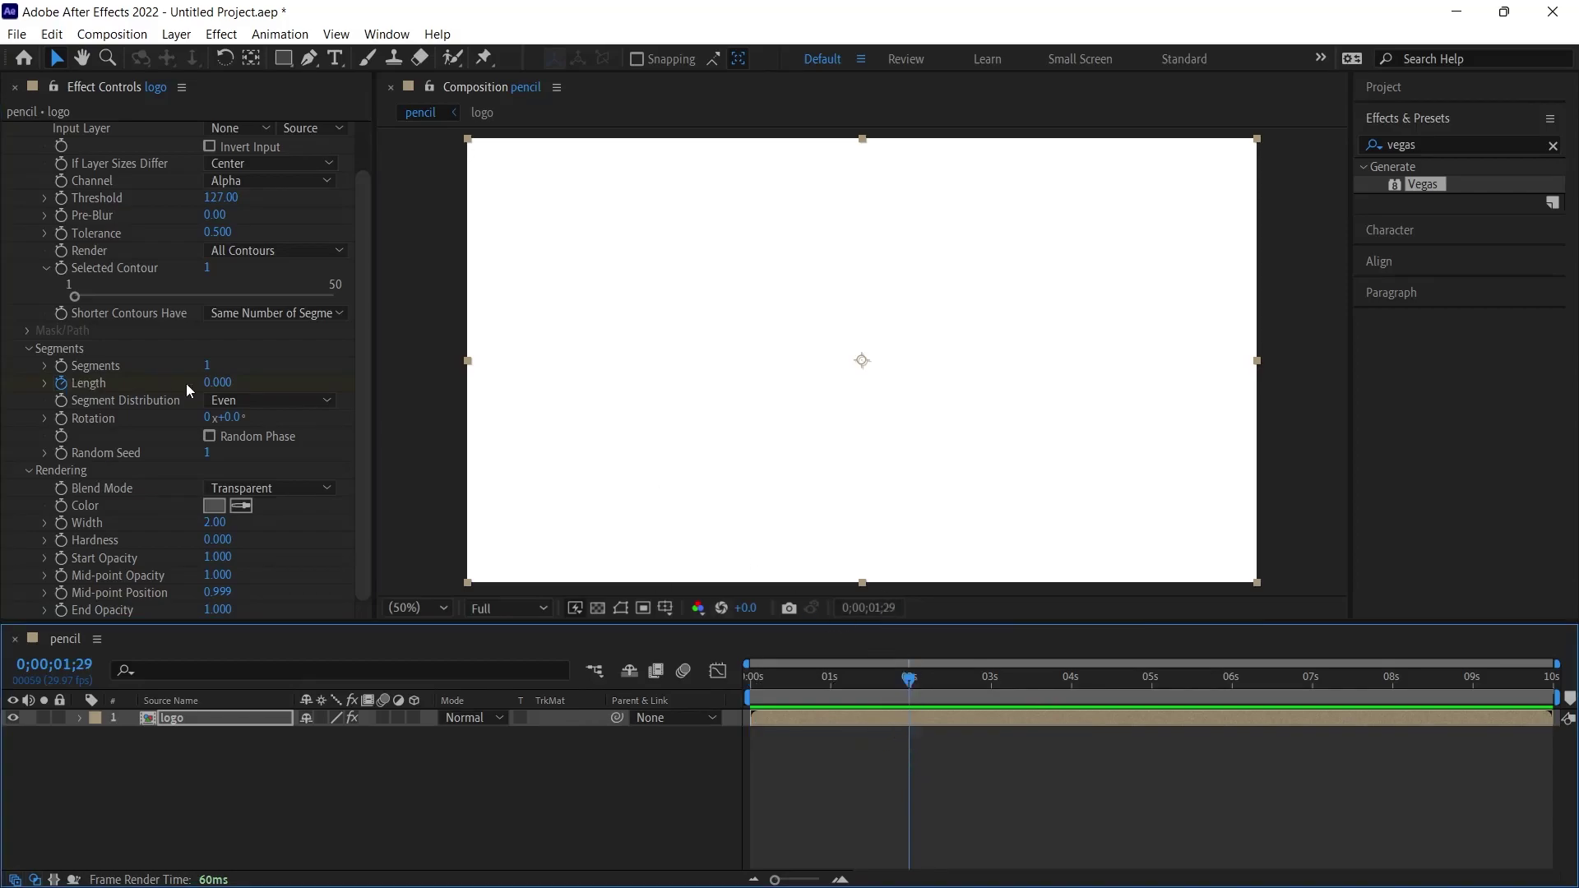
click(219, 385)
text(1)
key(Return)
- Return to the start and preview the triangle drawing itself on twice
click(902, 814)
key(Home)
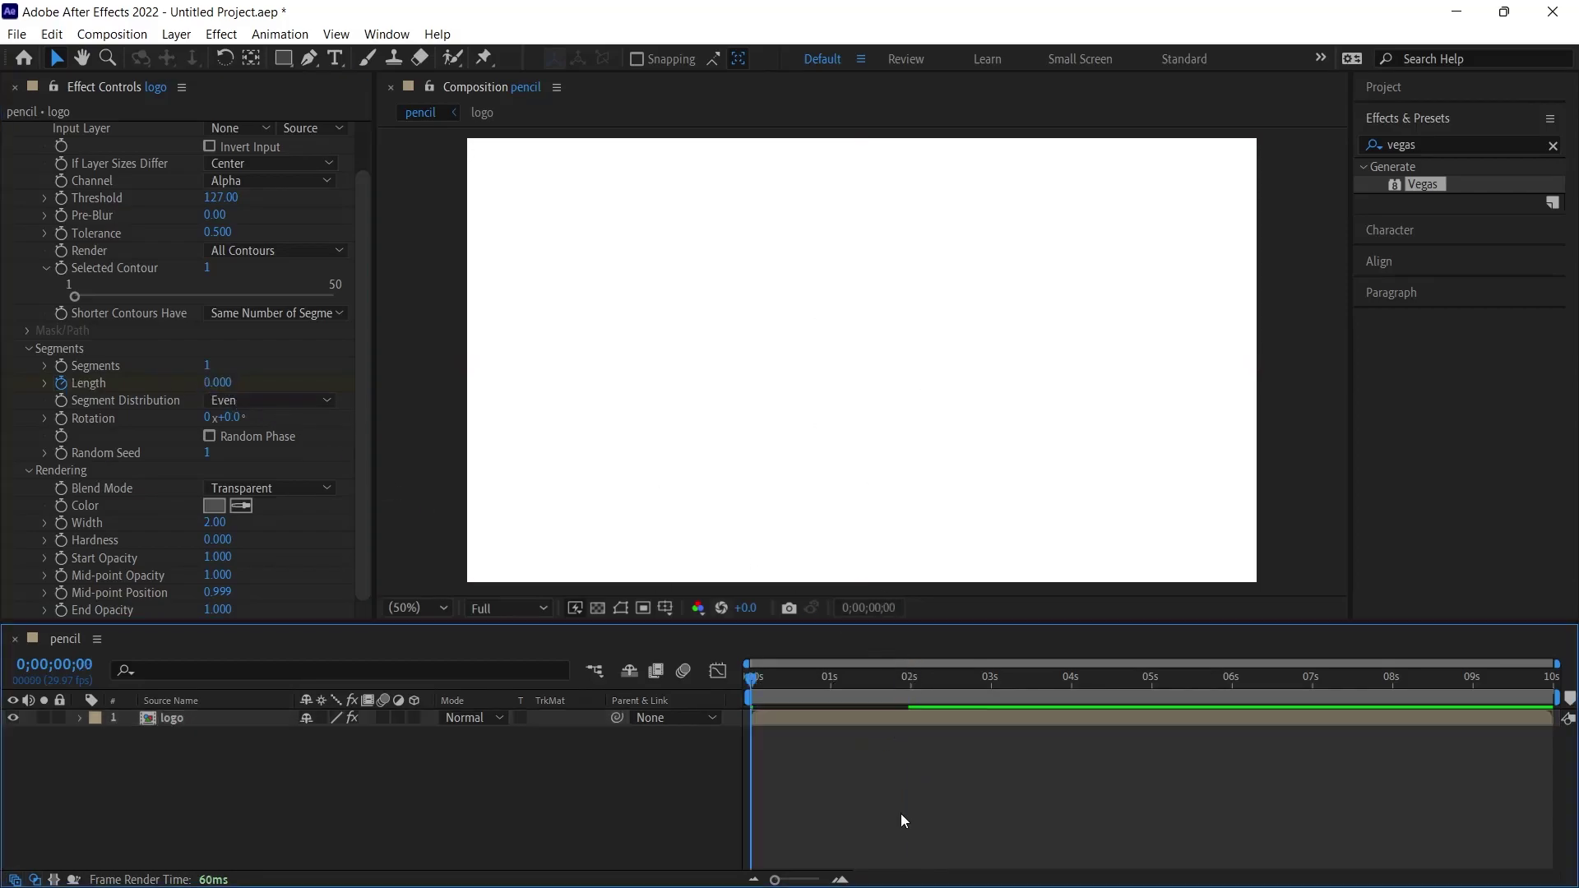
key(space)
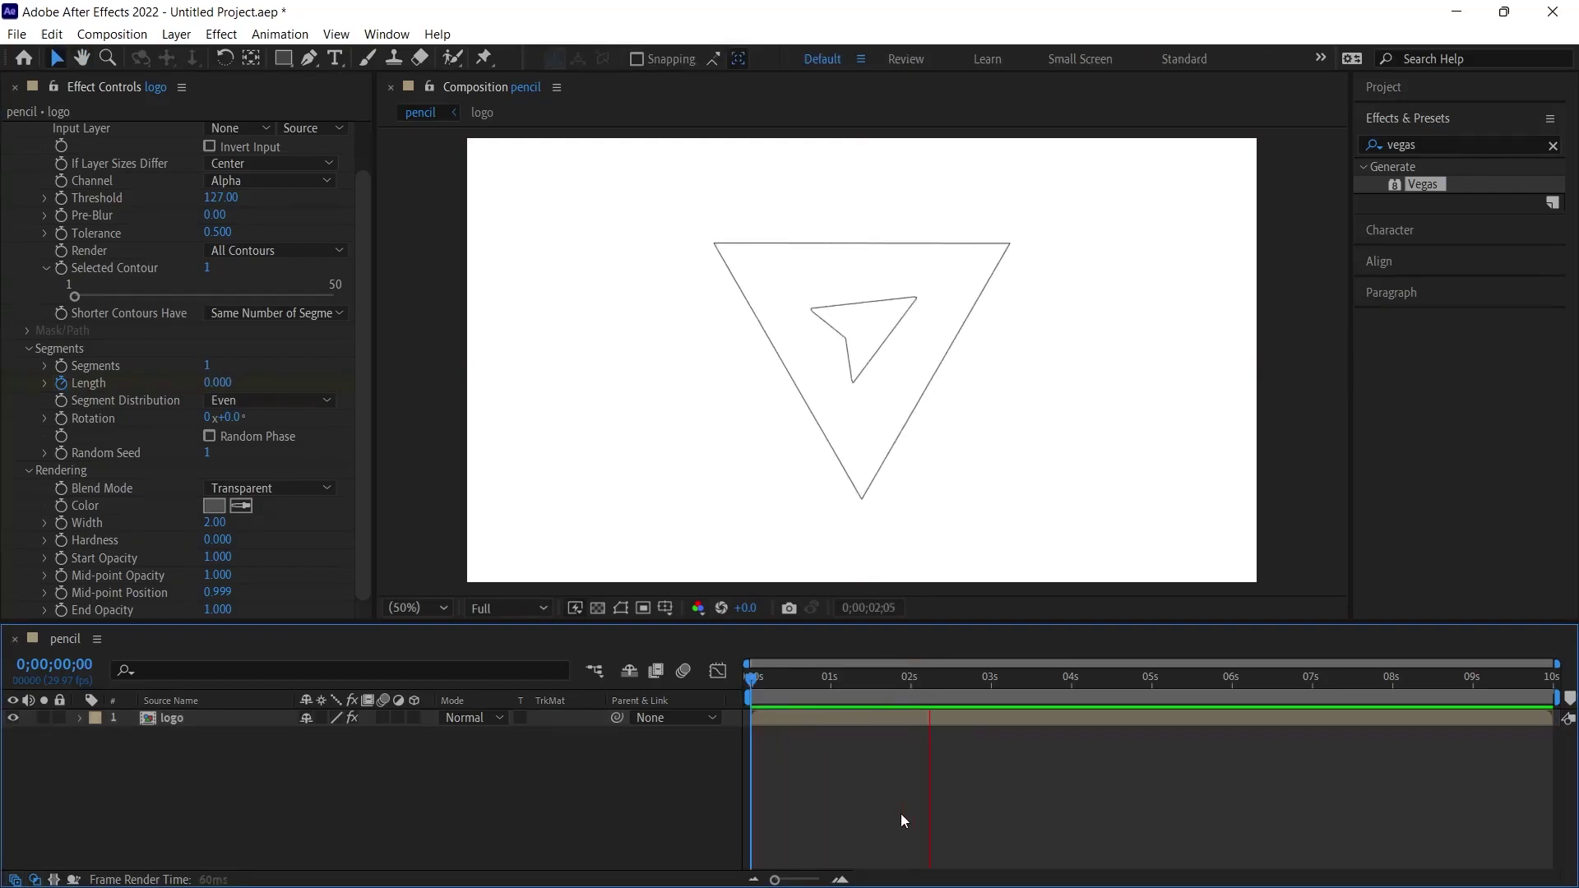
key(space)
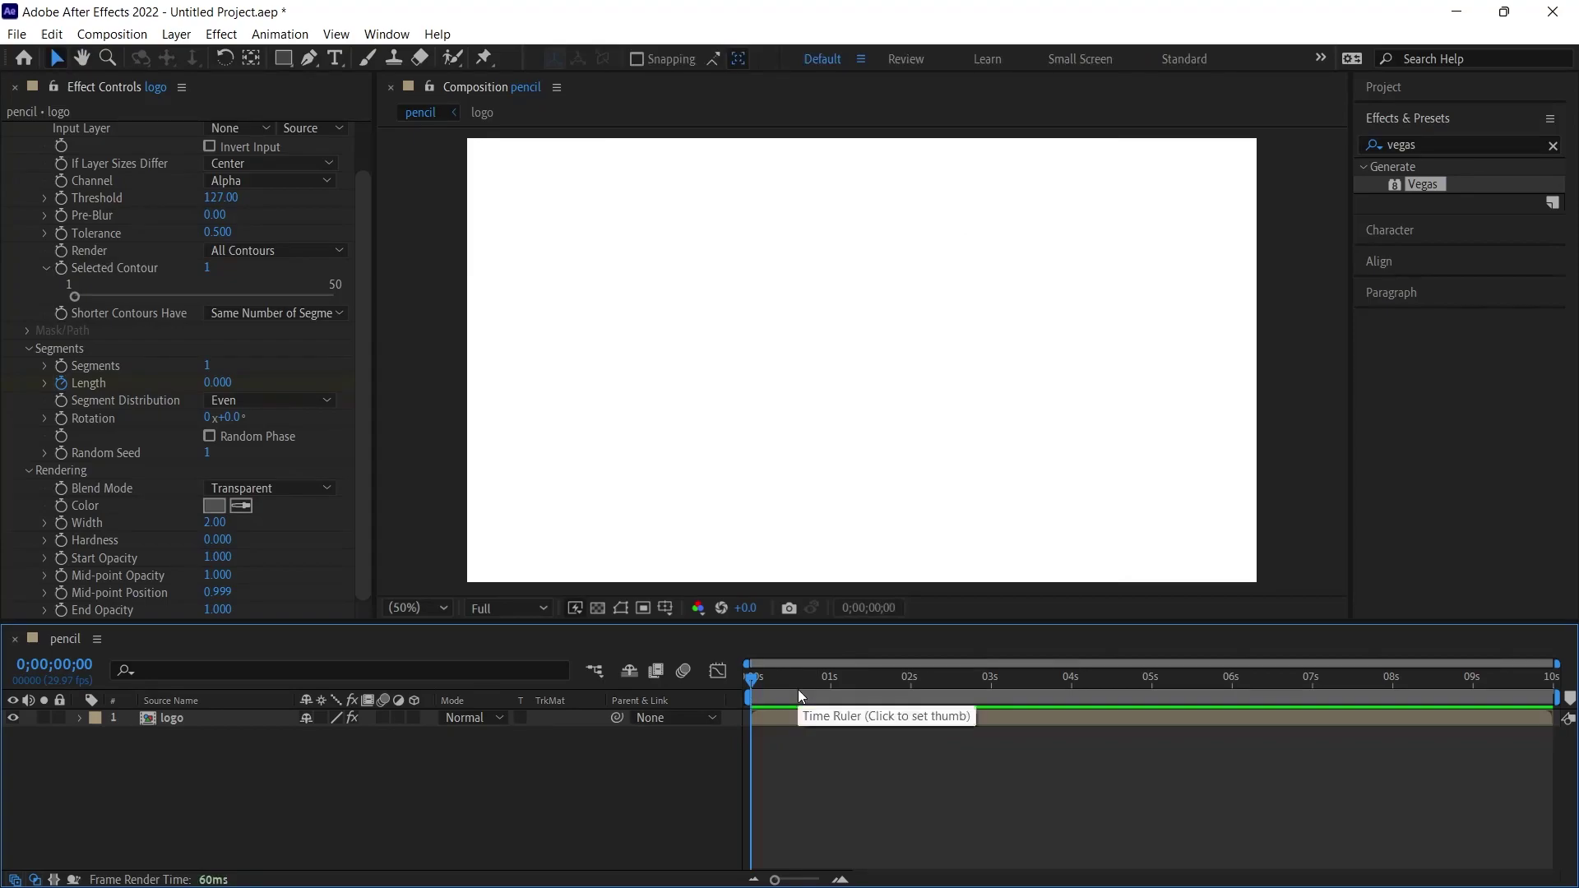
key(space)
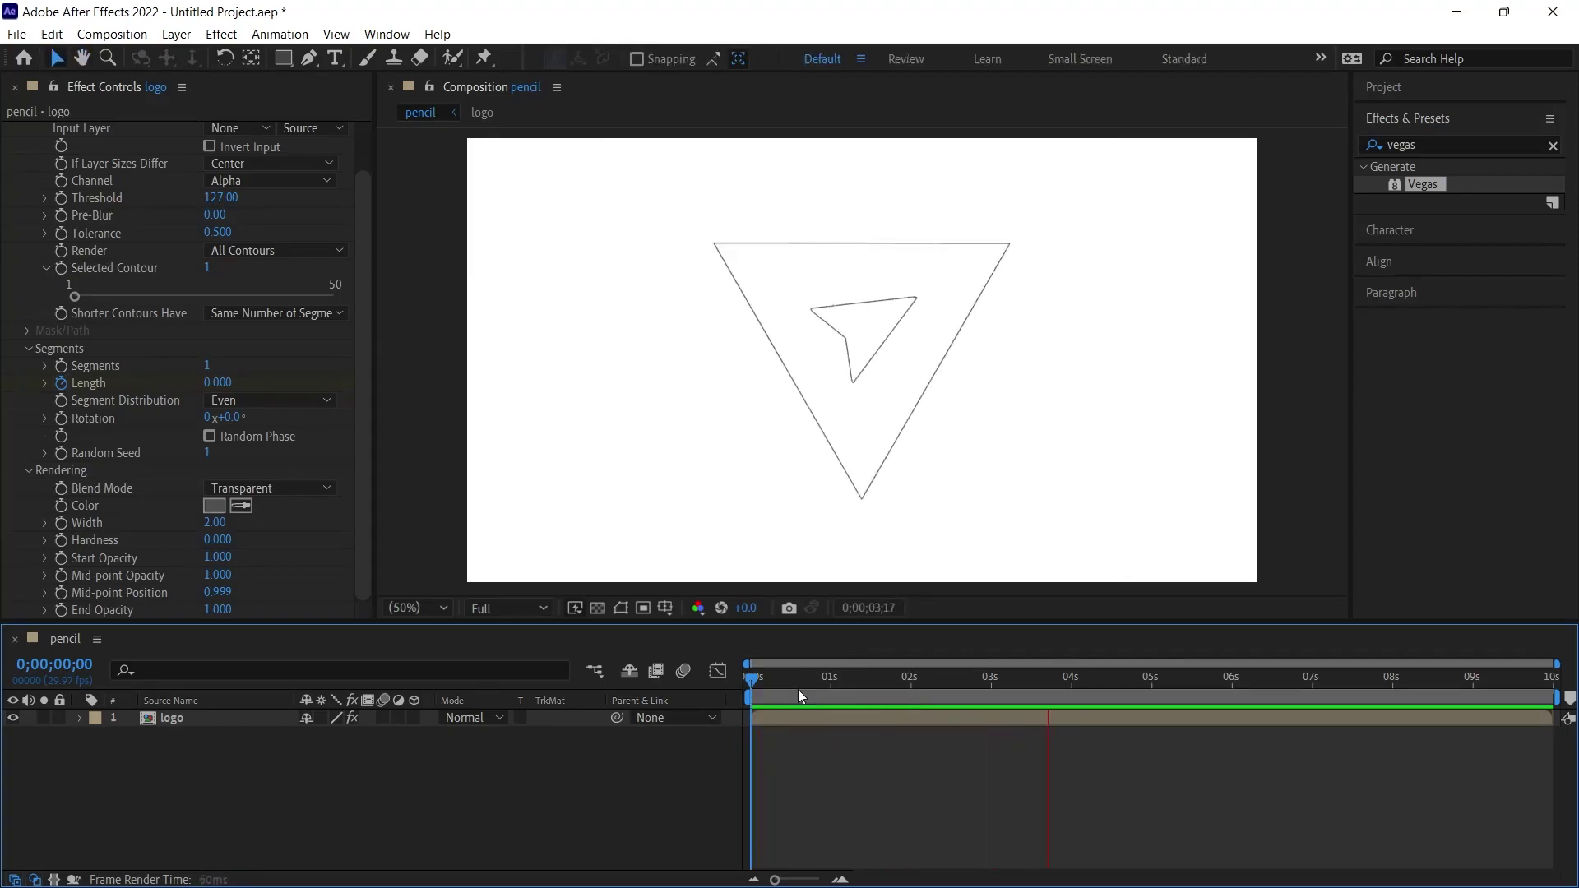
key(space)
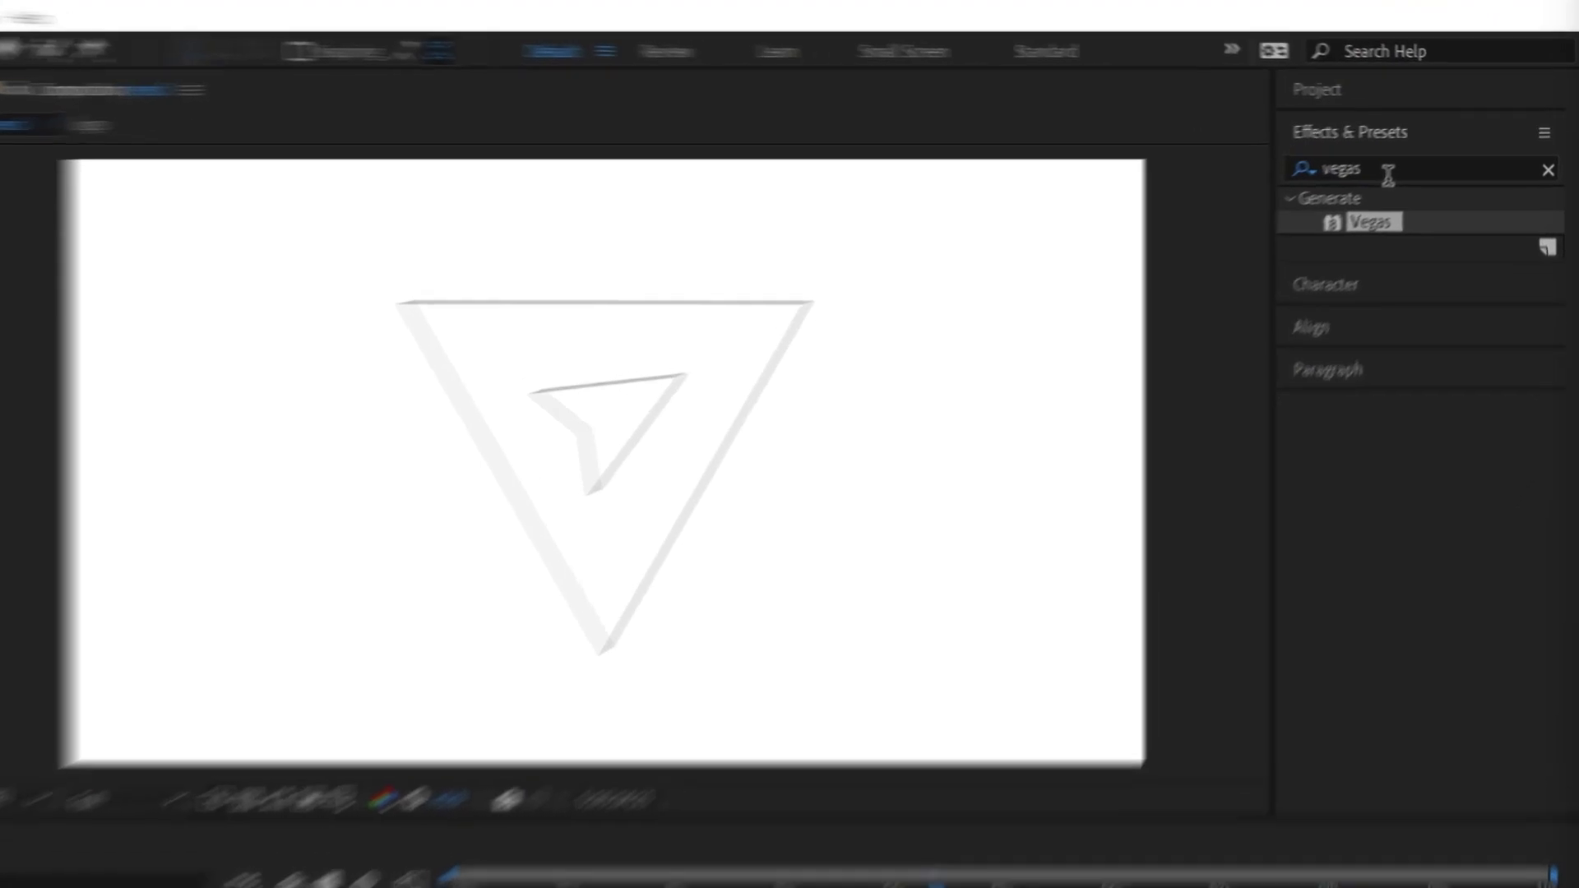
- Apply Turbulent Displace to the logo layer with displacement type Bulge
key(ctrl+a)
text(turbulent)
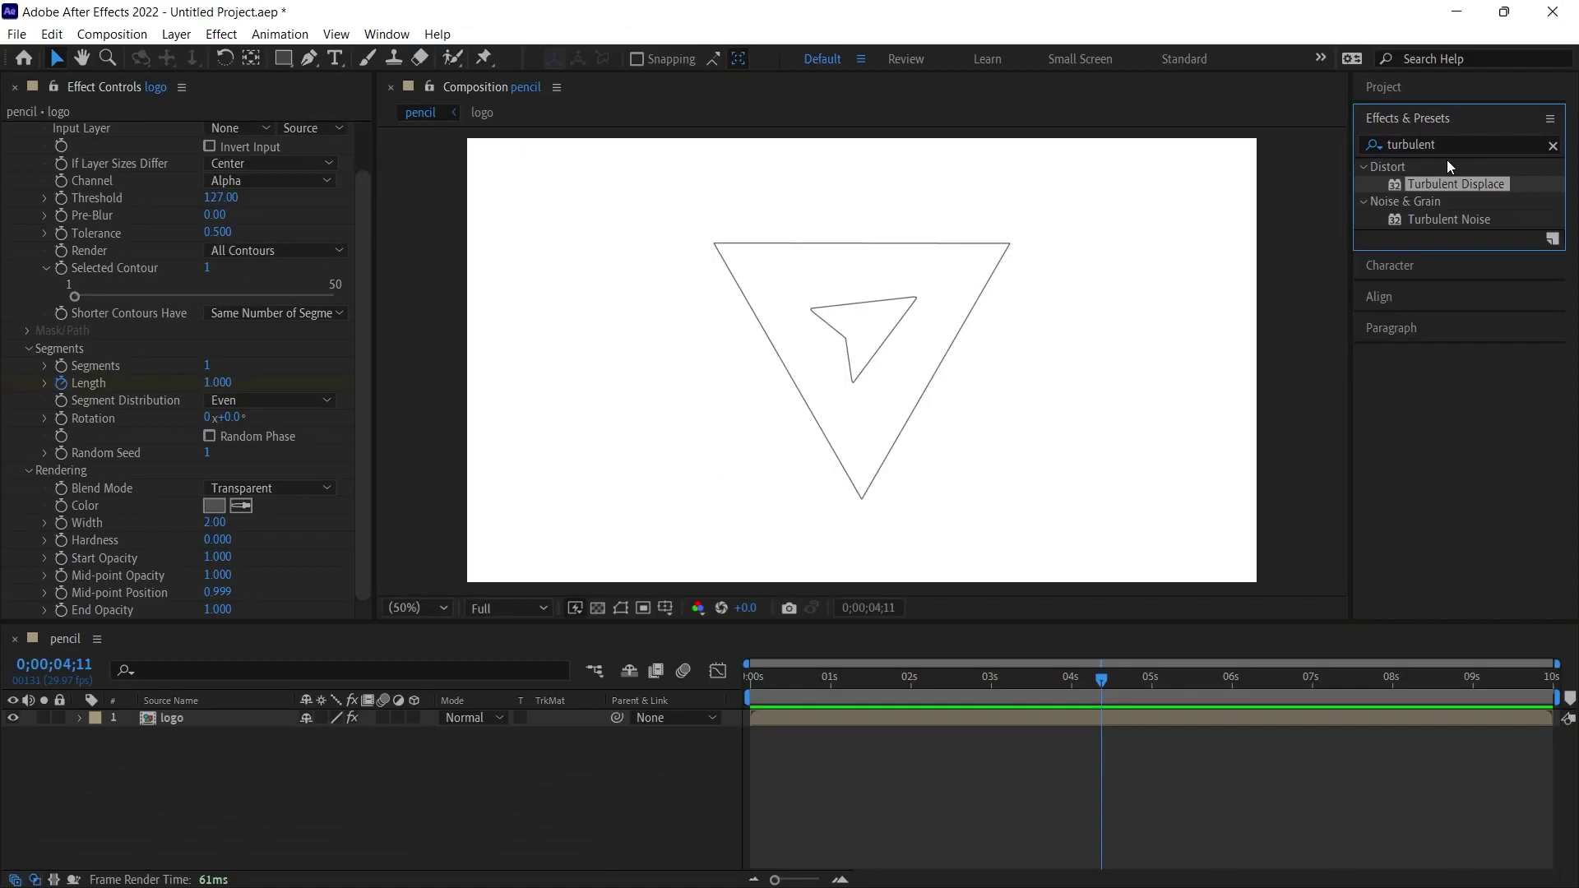
drag(1455, 183, 902, 335)
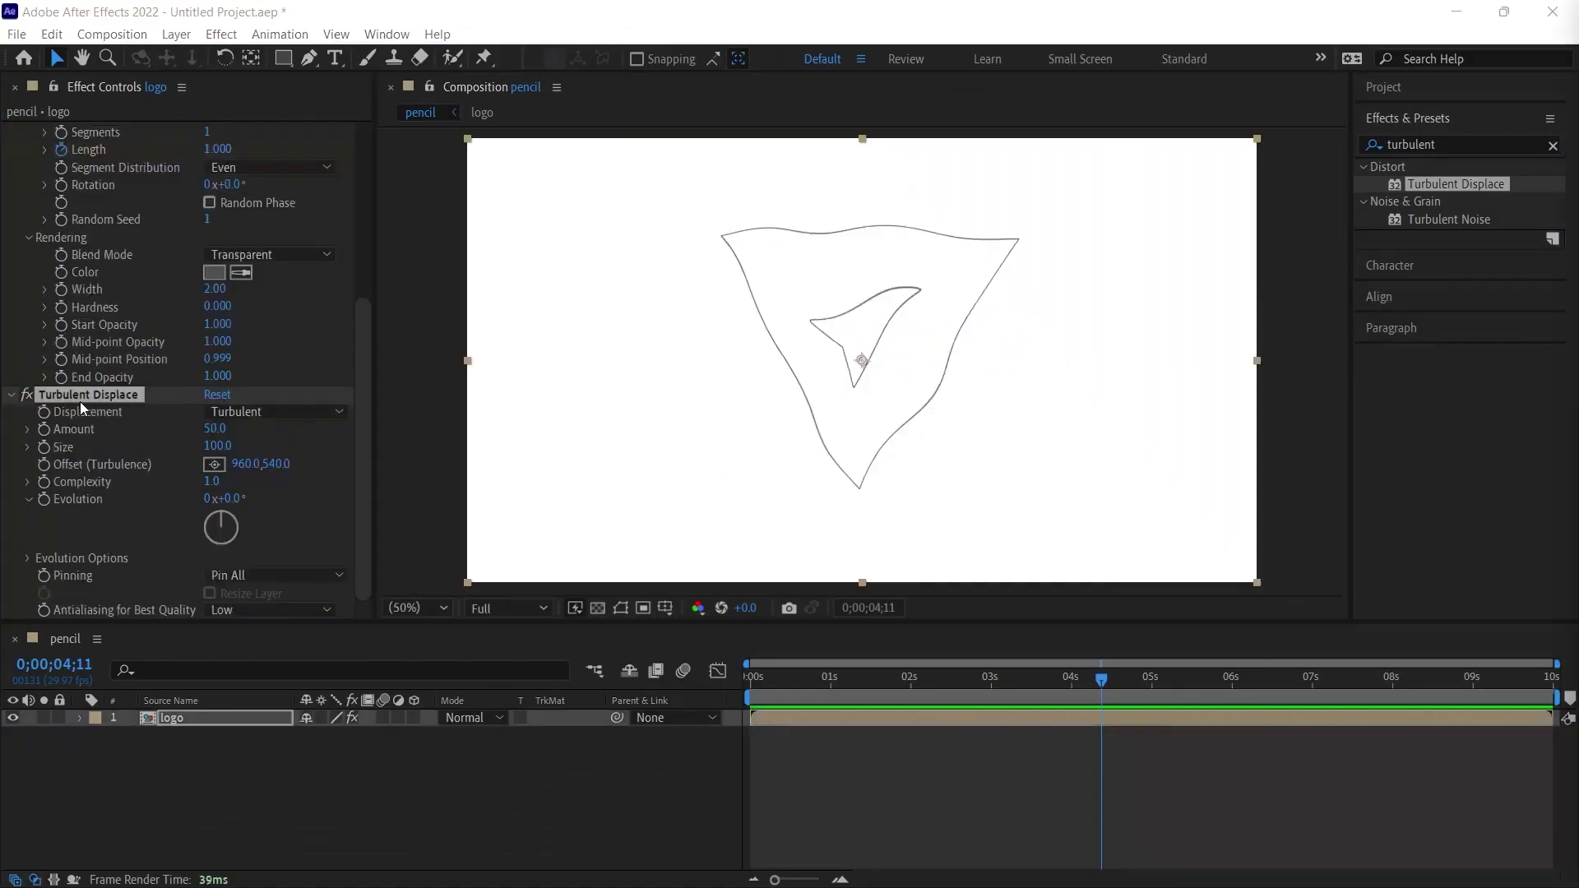
click(244, 413)
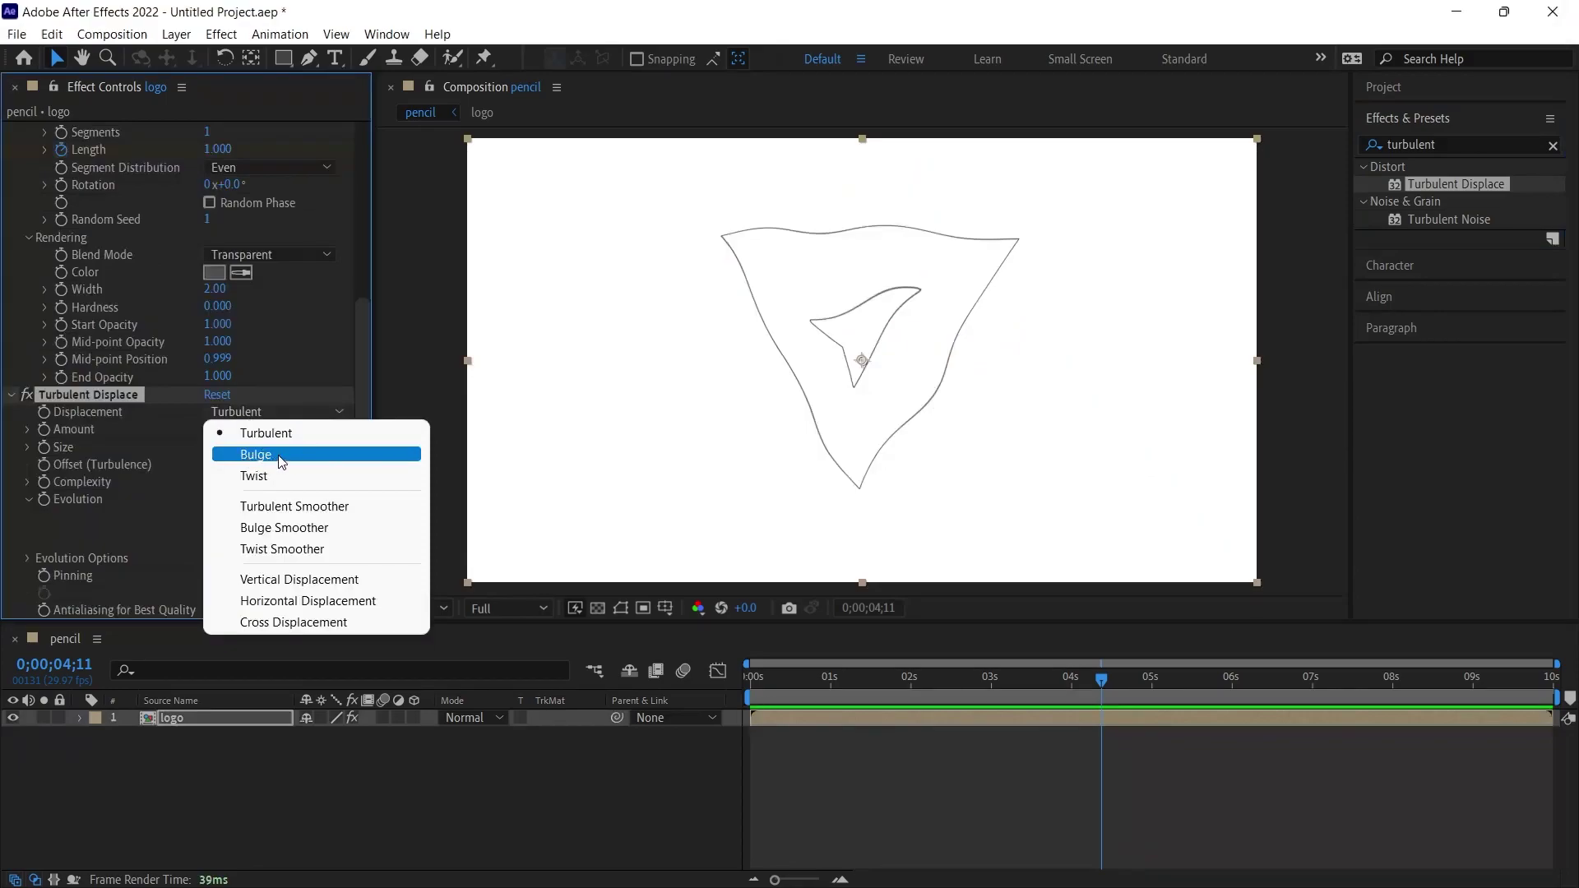
click(264, 455)
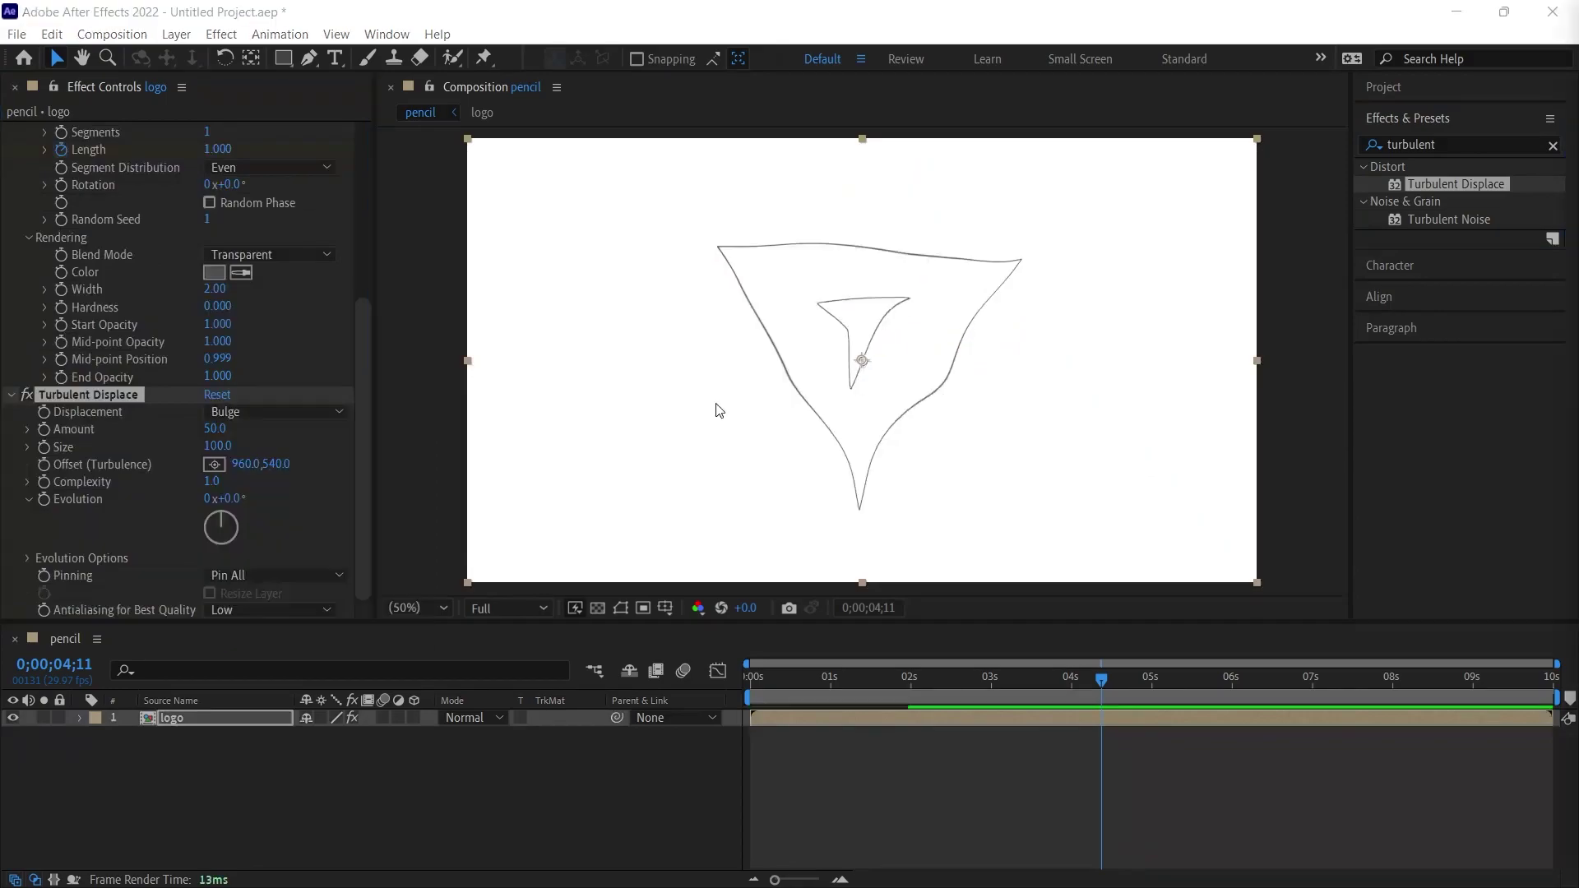
- Set Turbulent Displace Amount to 40 and Size to 2
click(216, 429)
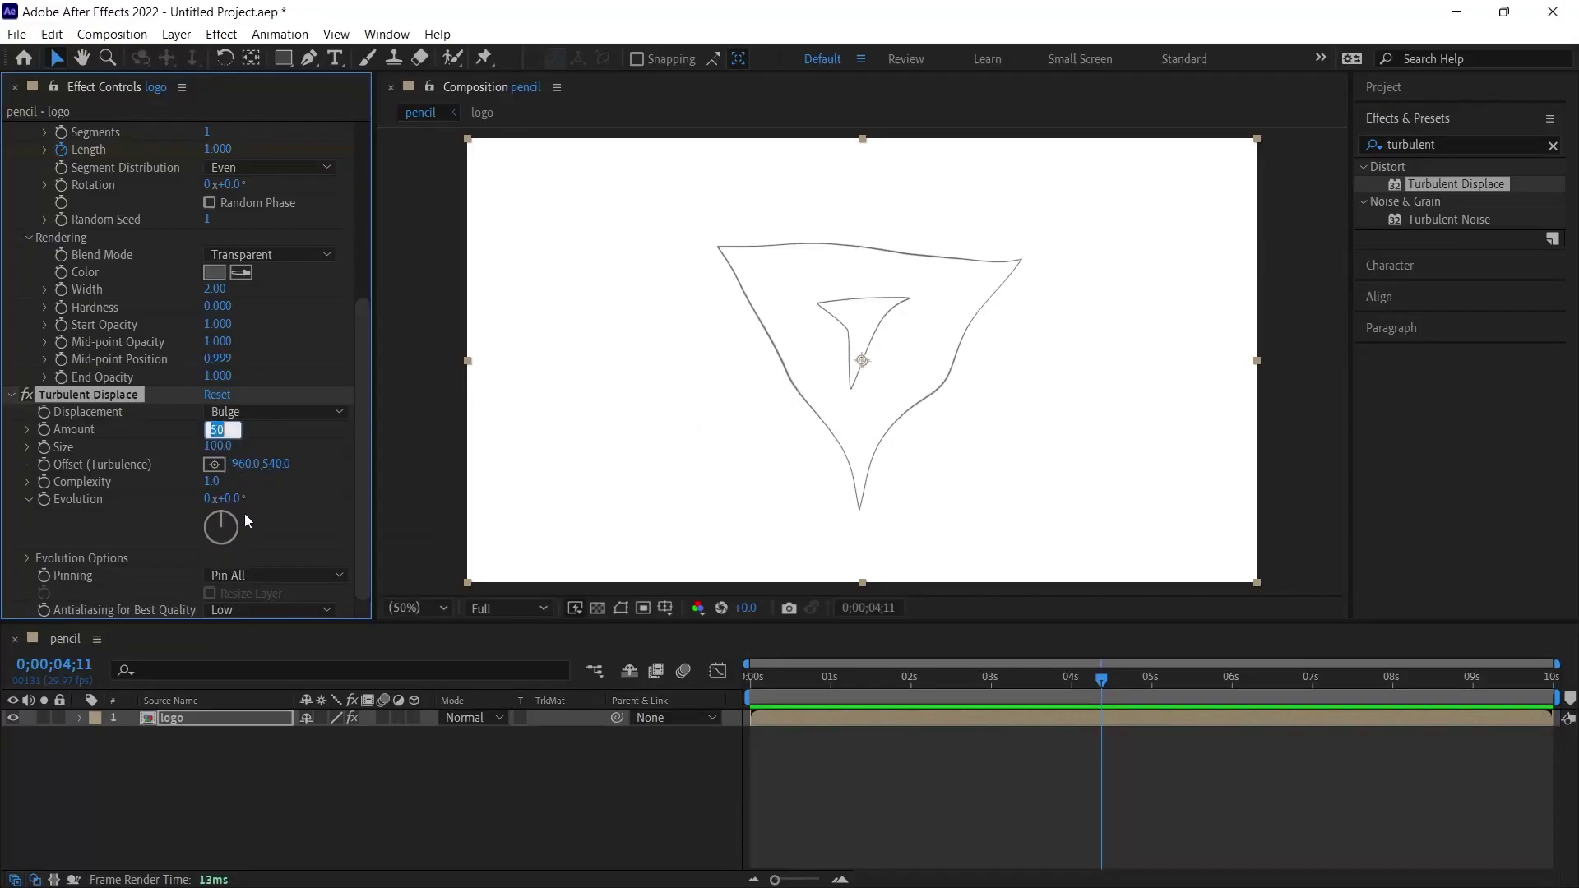
text(40)
key(Return)
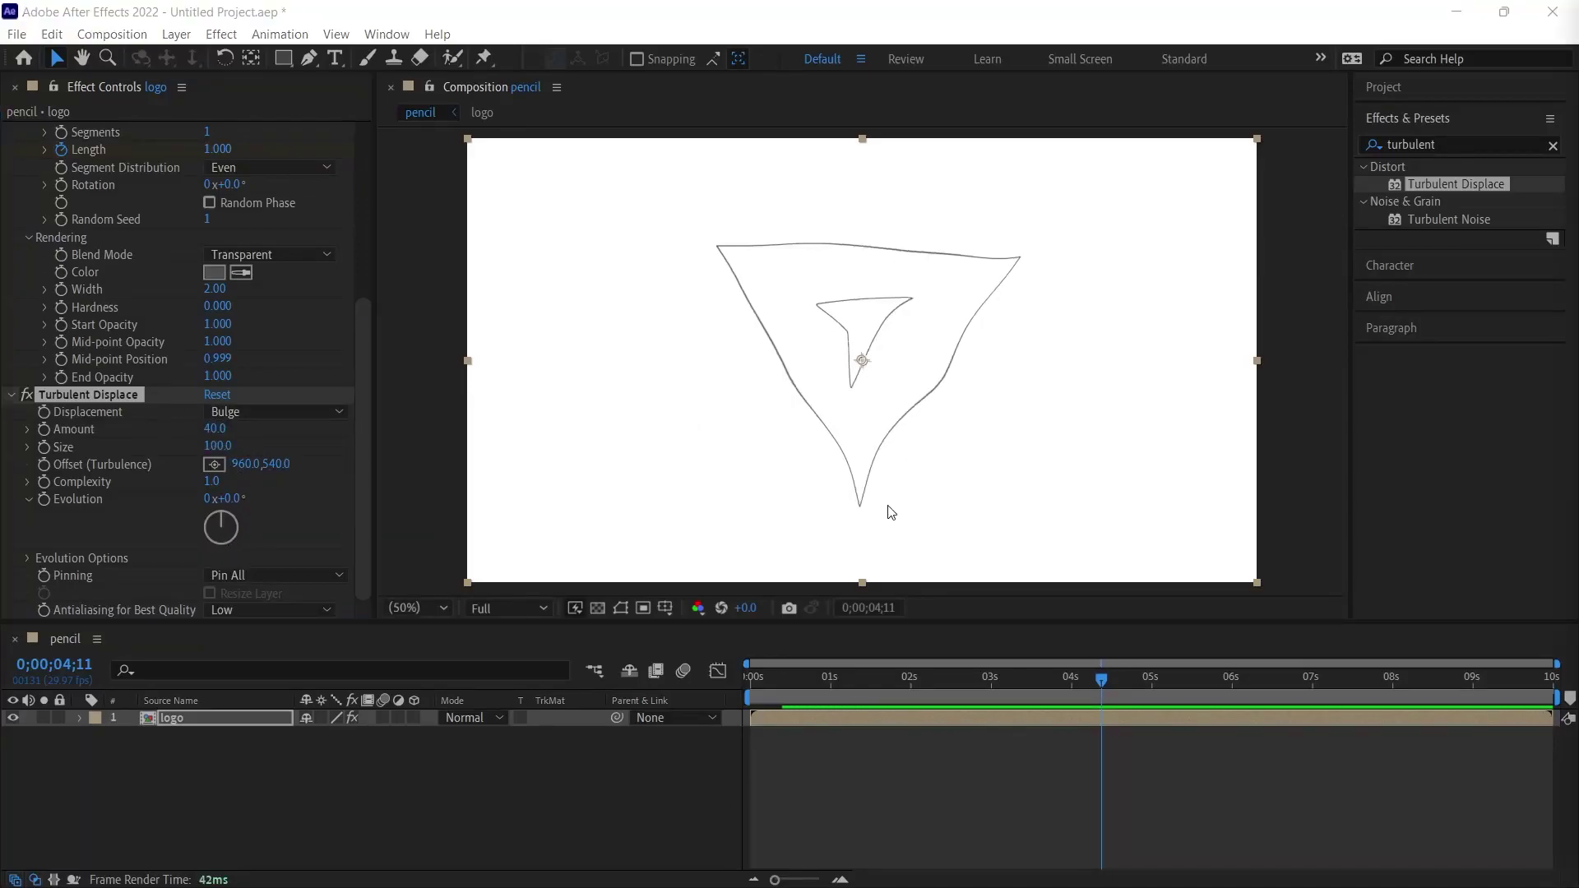
click(216, 446)
text(2)
key(Return)
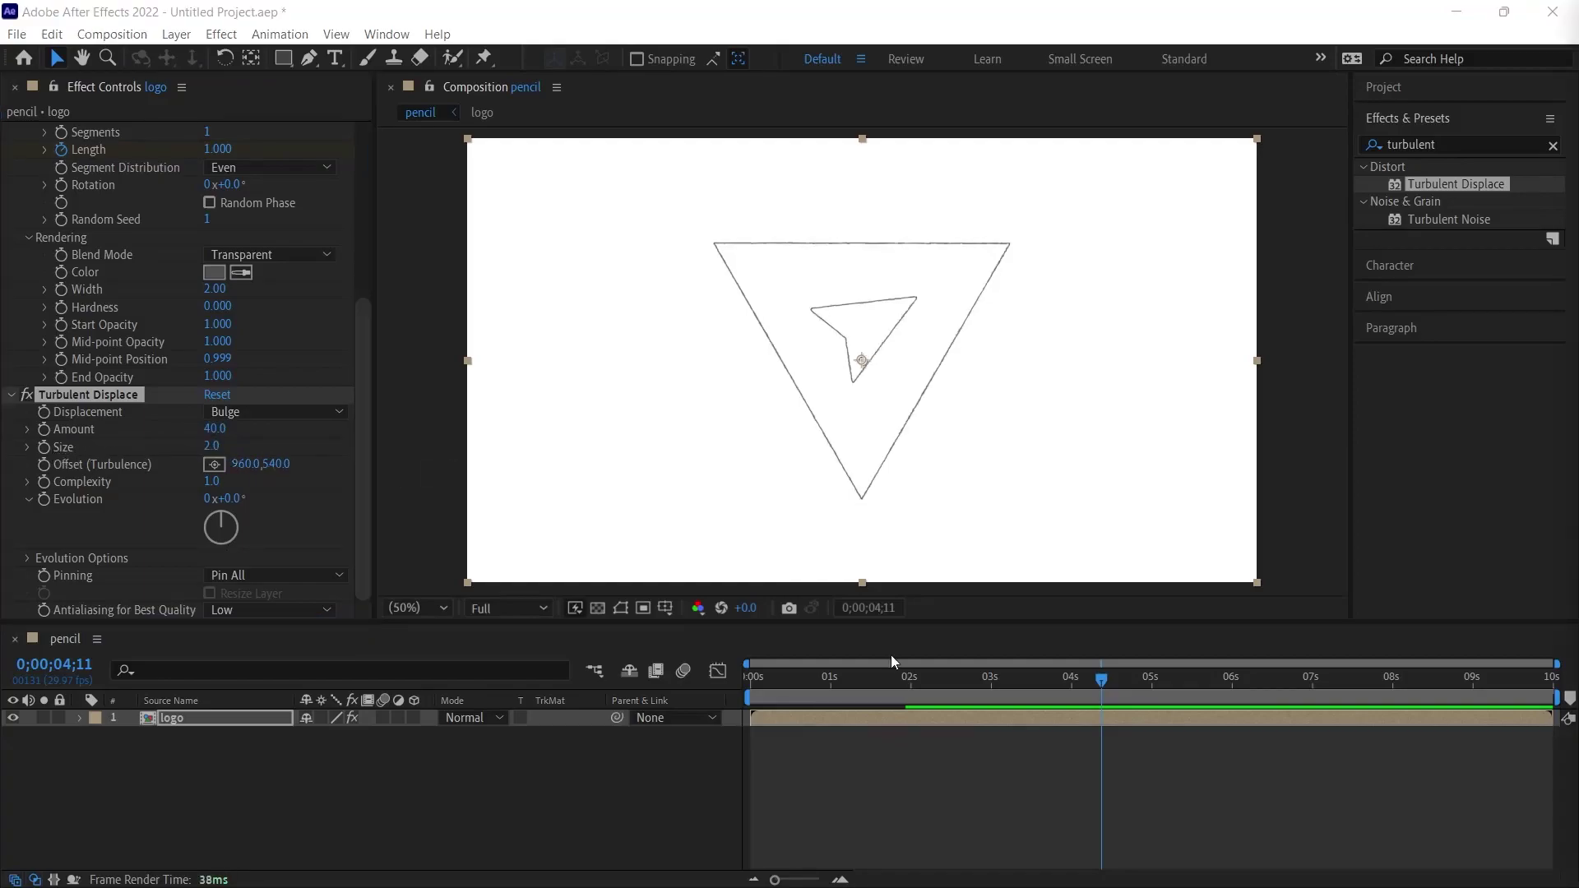
mouse_move(751, 676)
mouse_down()
mouse_move(861, 682)
mouse_move(811, 678)
mouse_move(839, 680)
mouse_up()
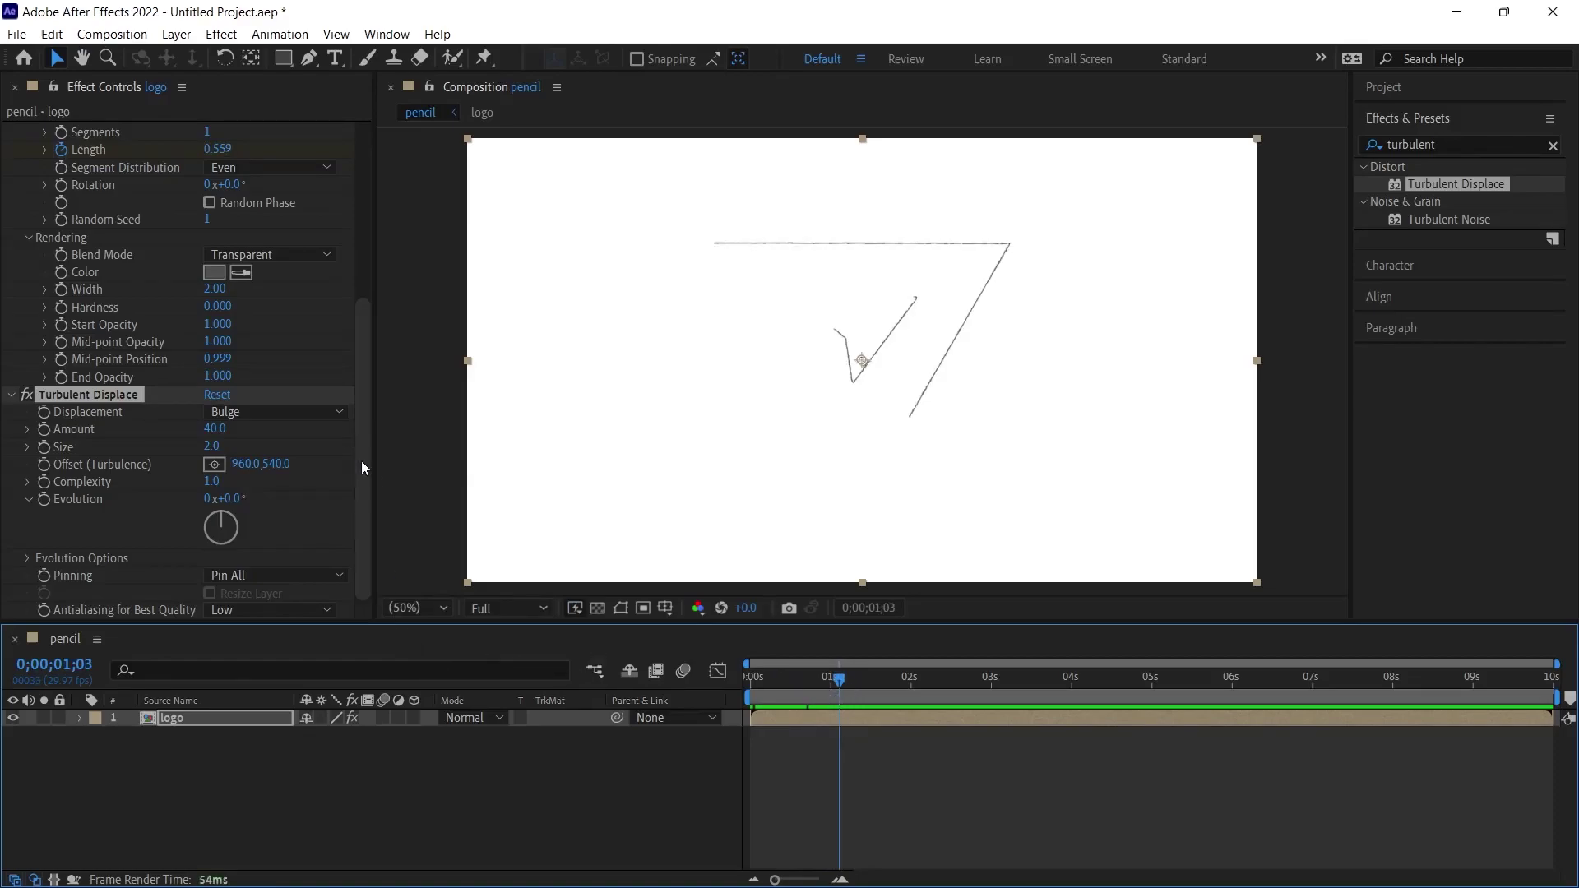
- Set the Vegas stroke Width to 5 and view the fully drawn triangle
drag(364, 472, 33, 354)
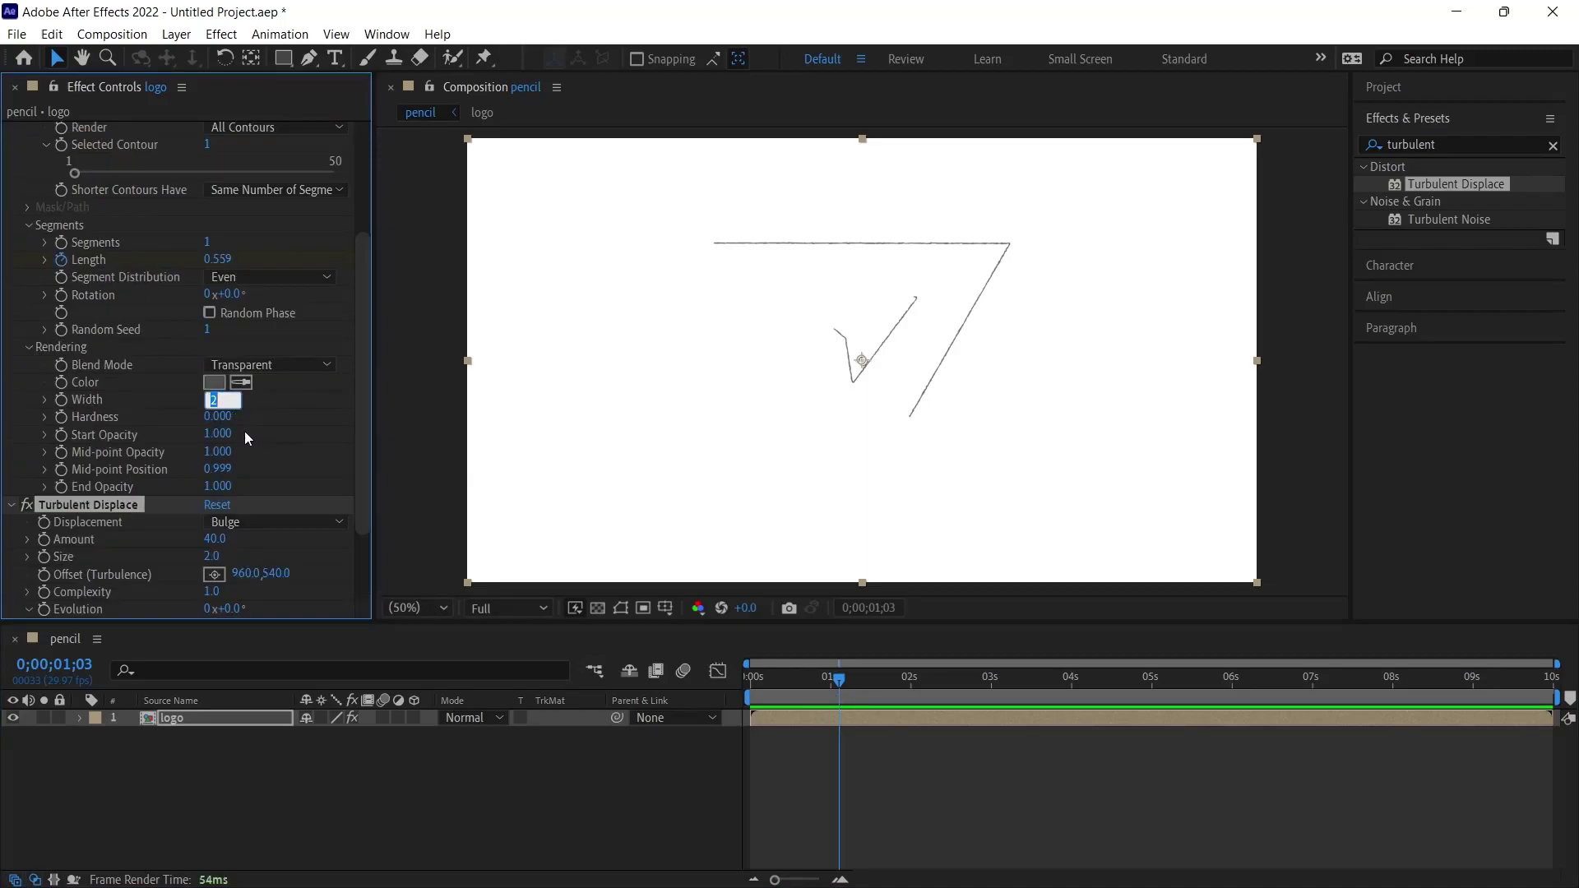
text(5)
key(Return)
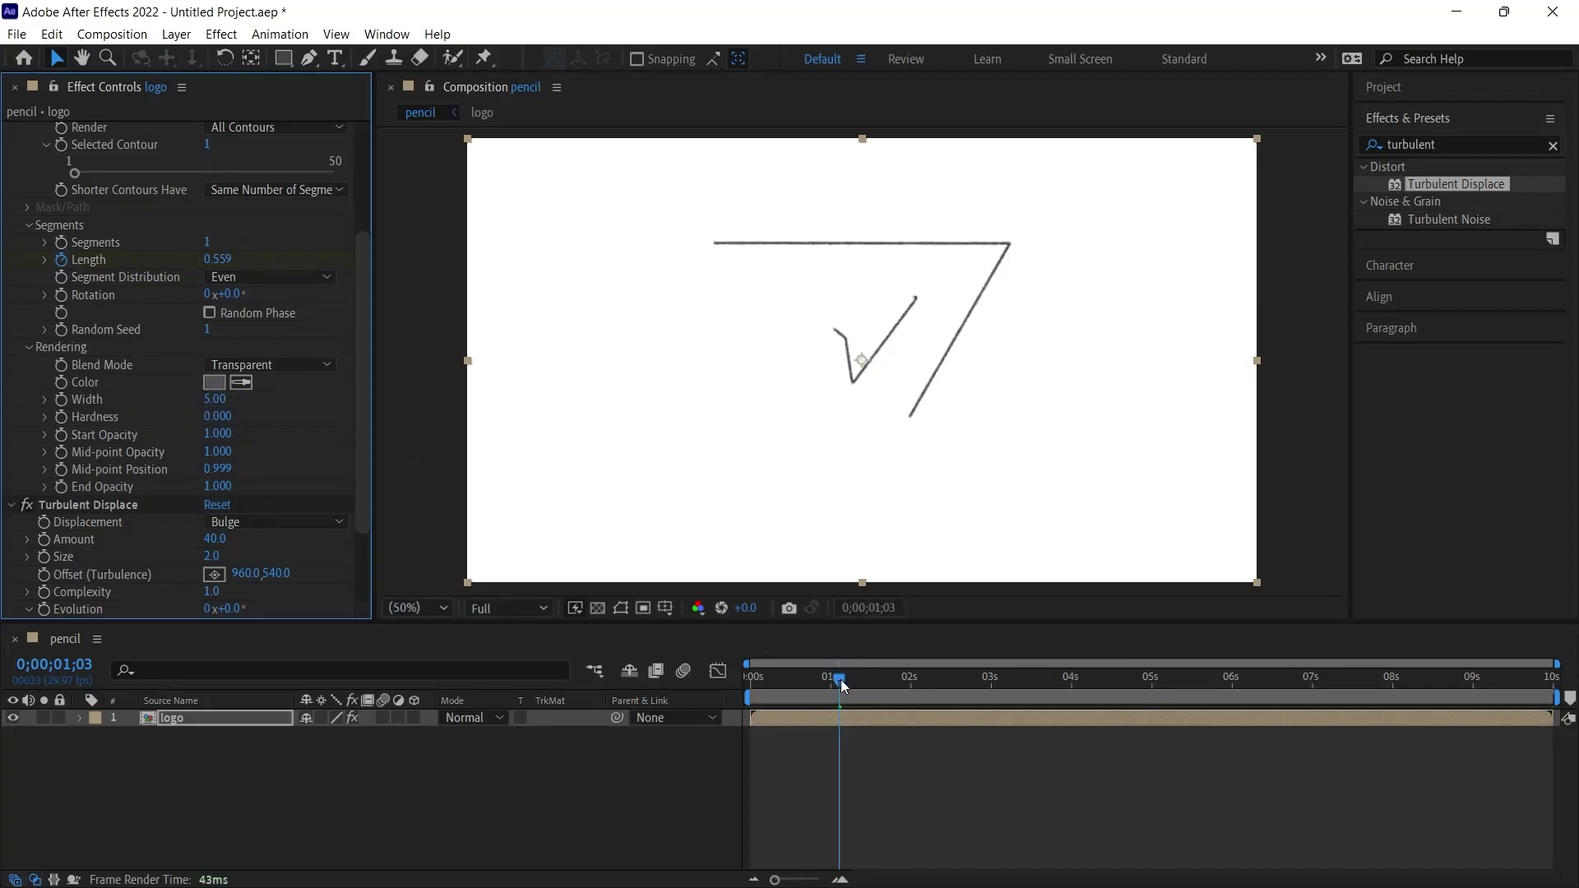
drag(839, 679, 986, 679)
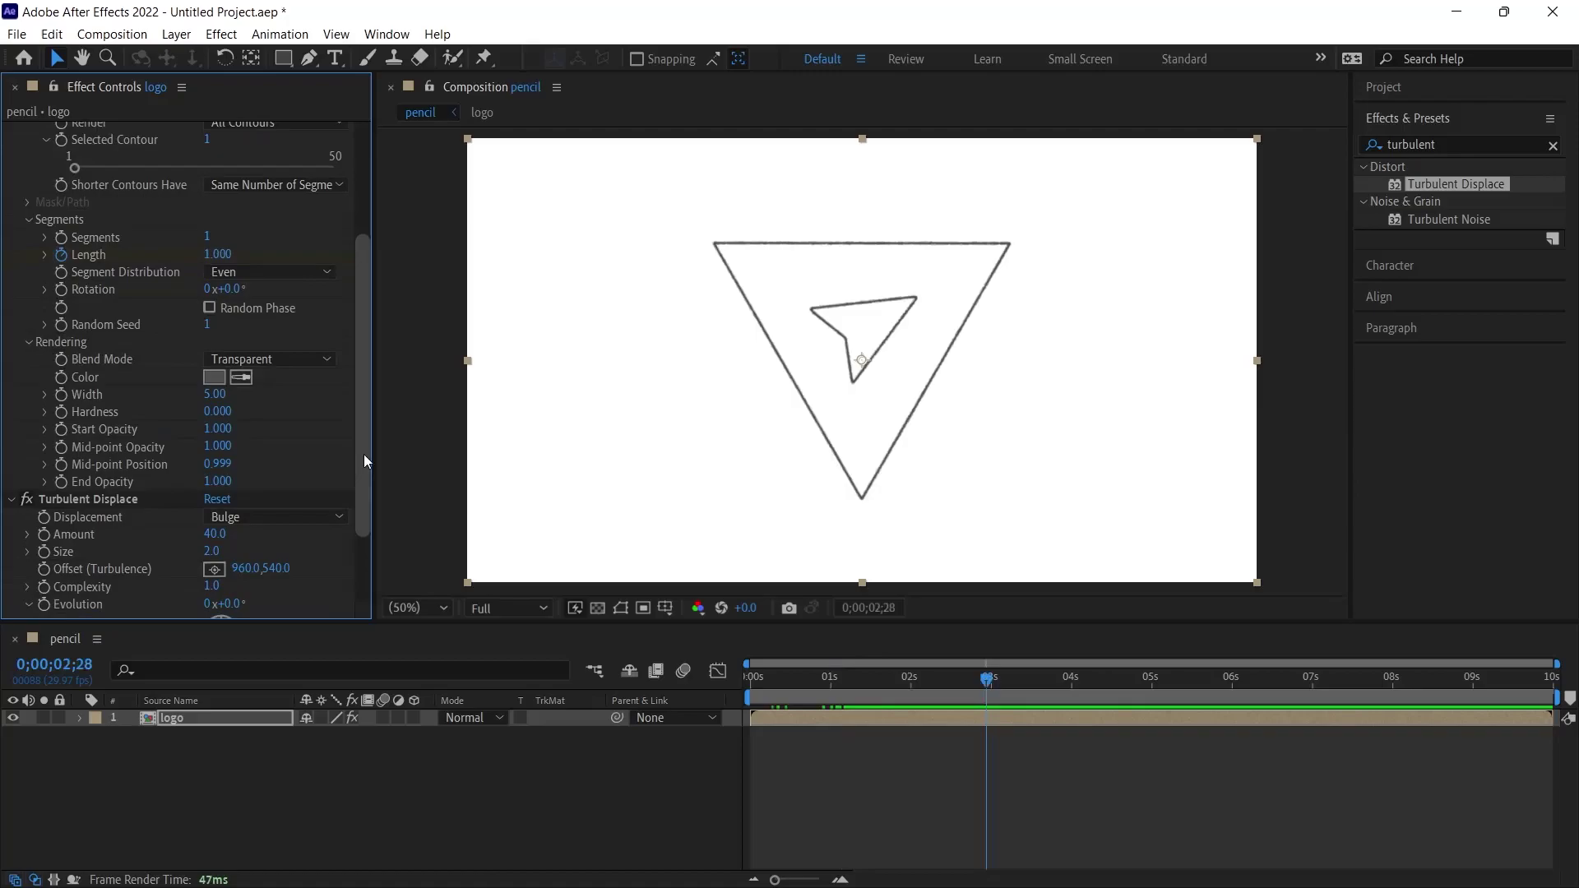
- Set Turbulent Displace Size to 2.5 and check the partly drawn stroke early on
scroll(364, 454, down, 3)
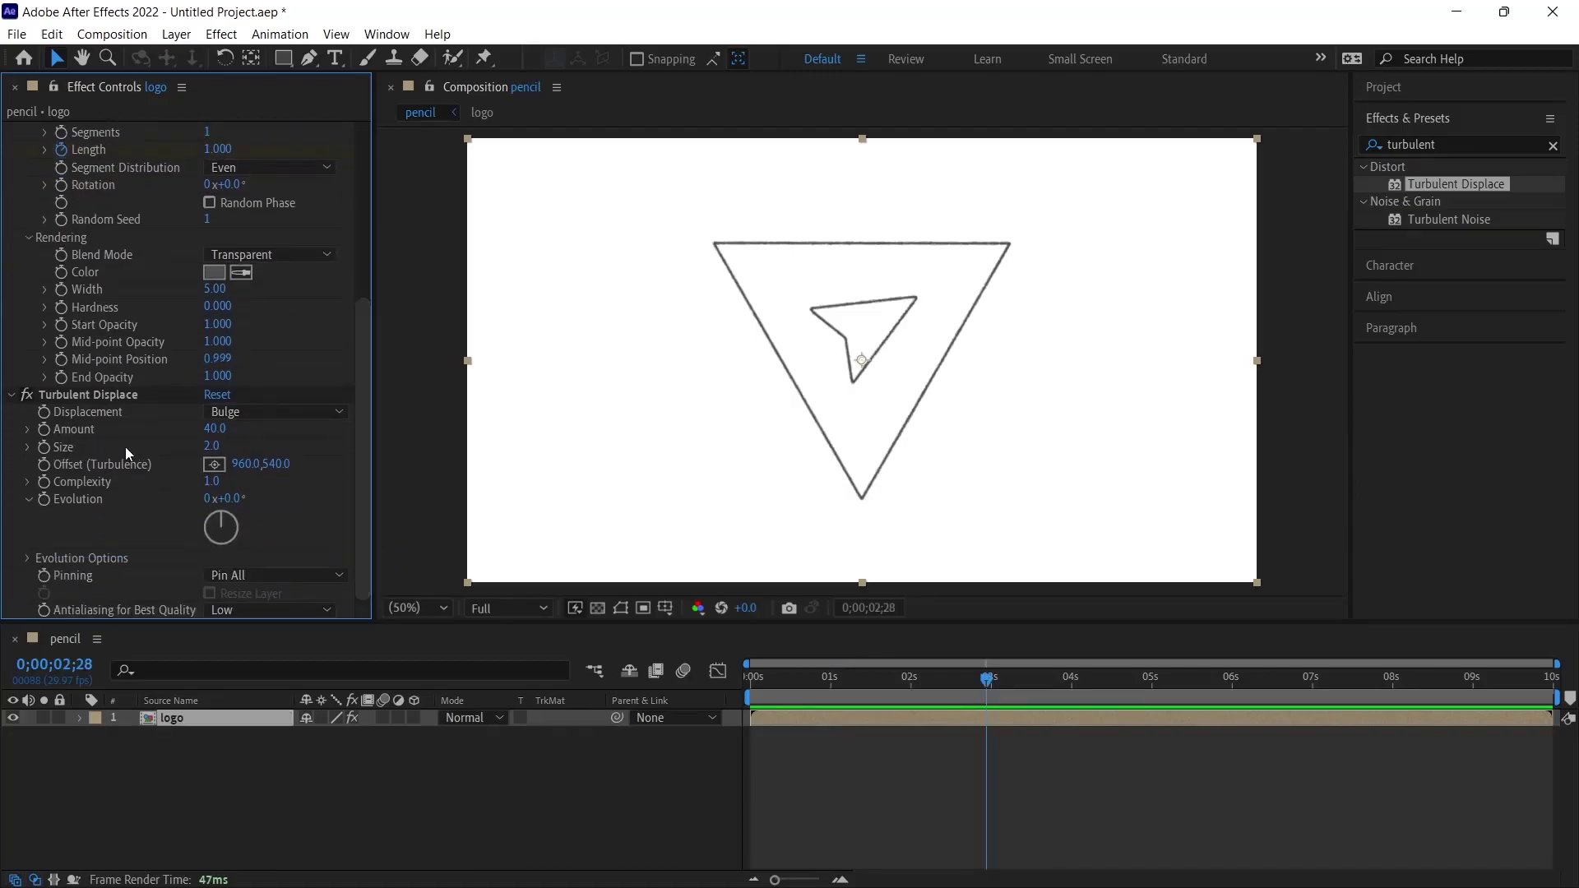
click(211, 446)
text(3)
key(Return)
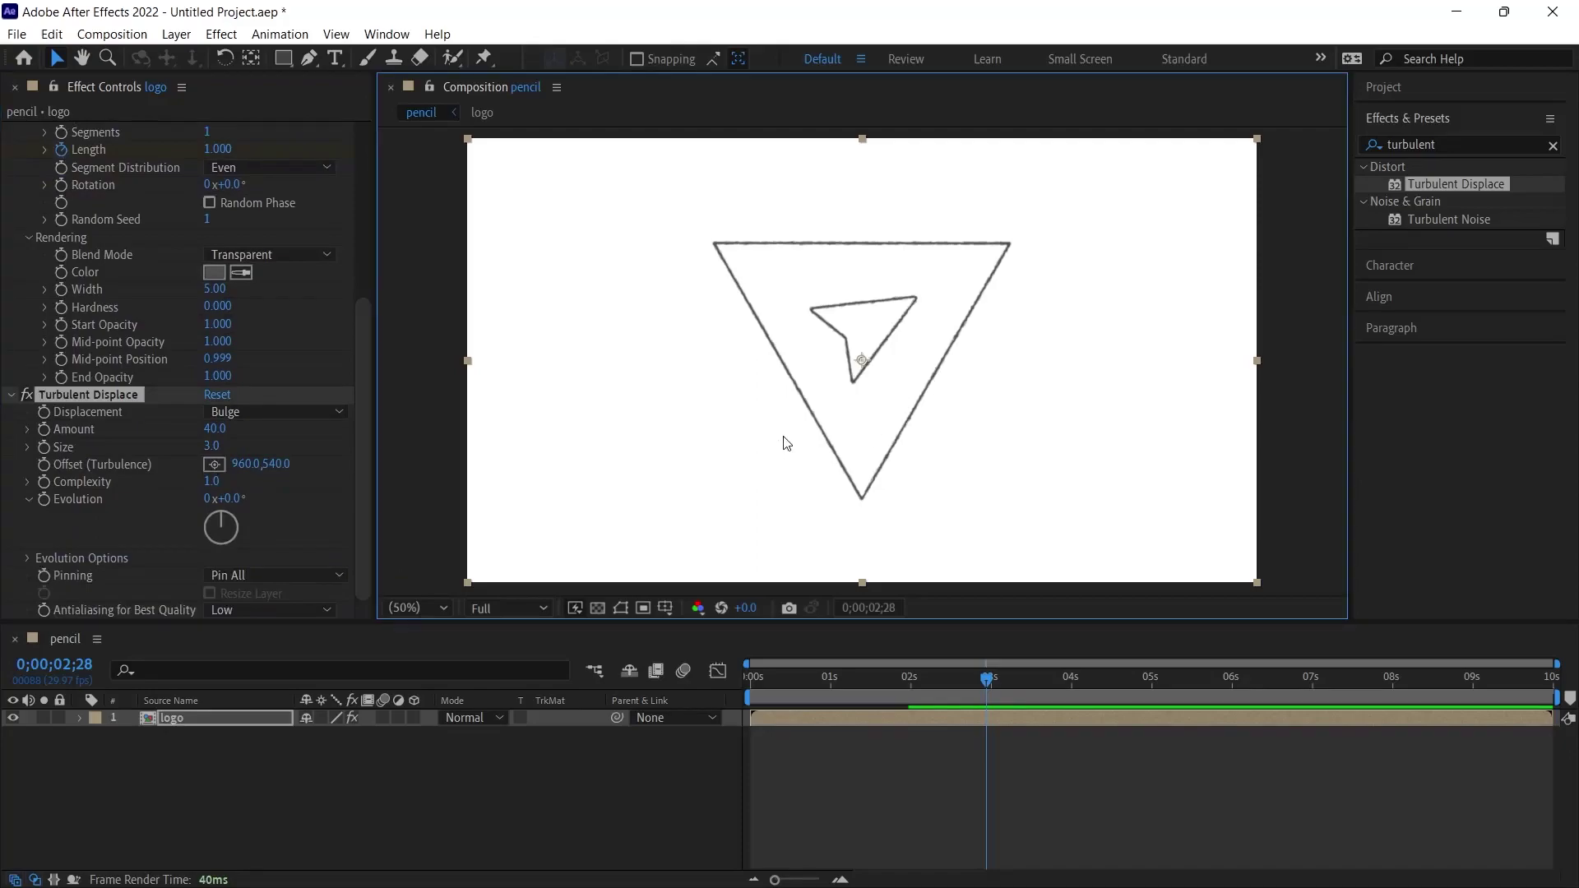
drag(216, 446, 206, 446)
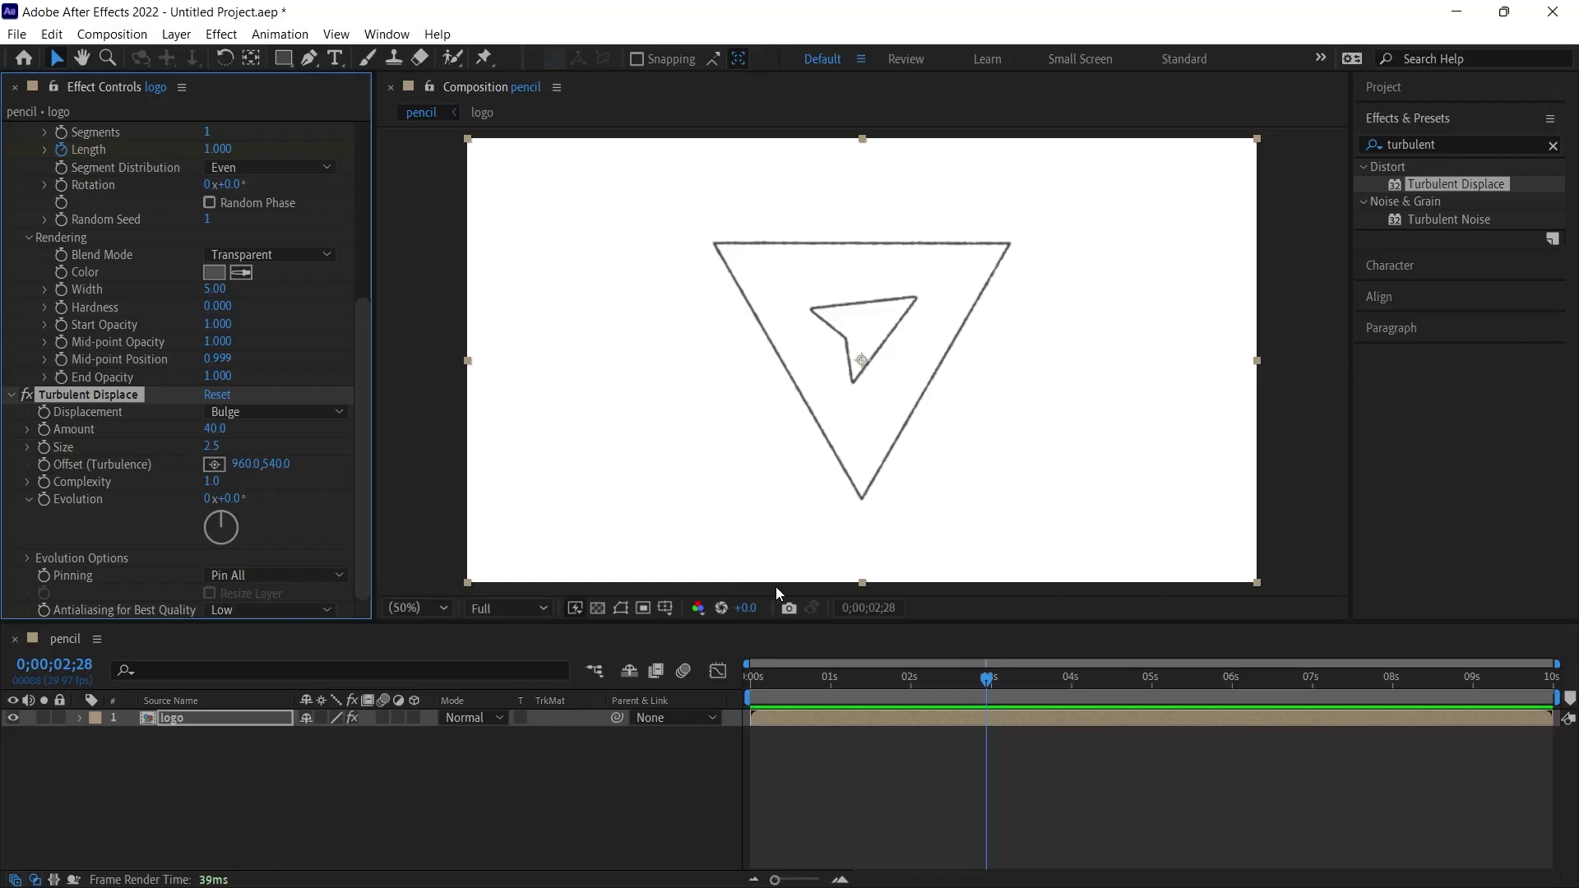
drag(755, 679, 1015, 697)
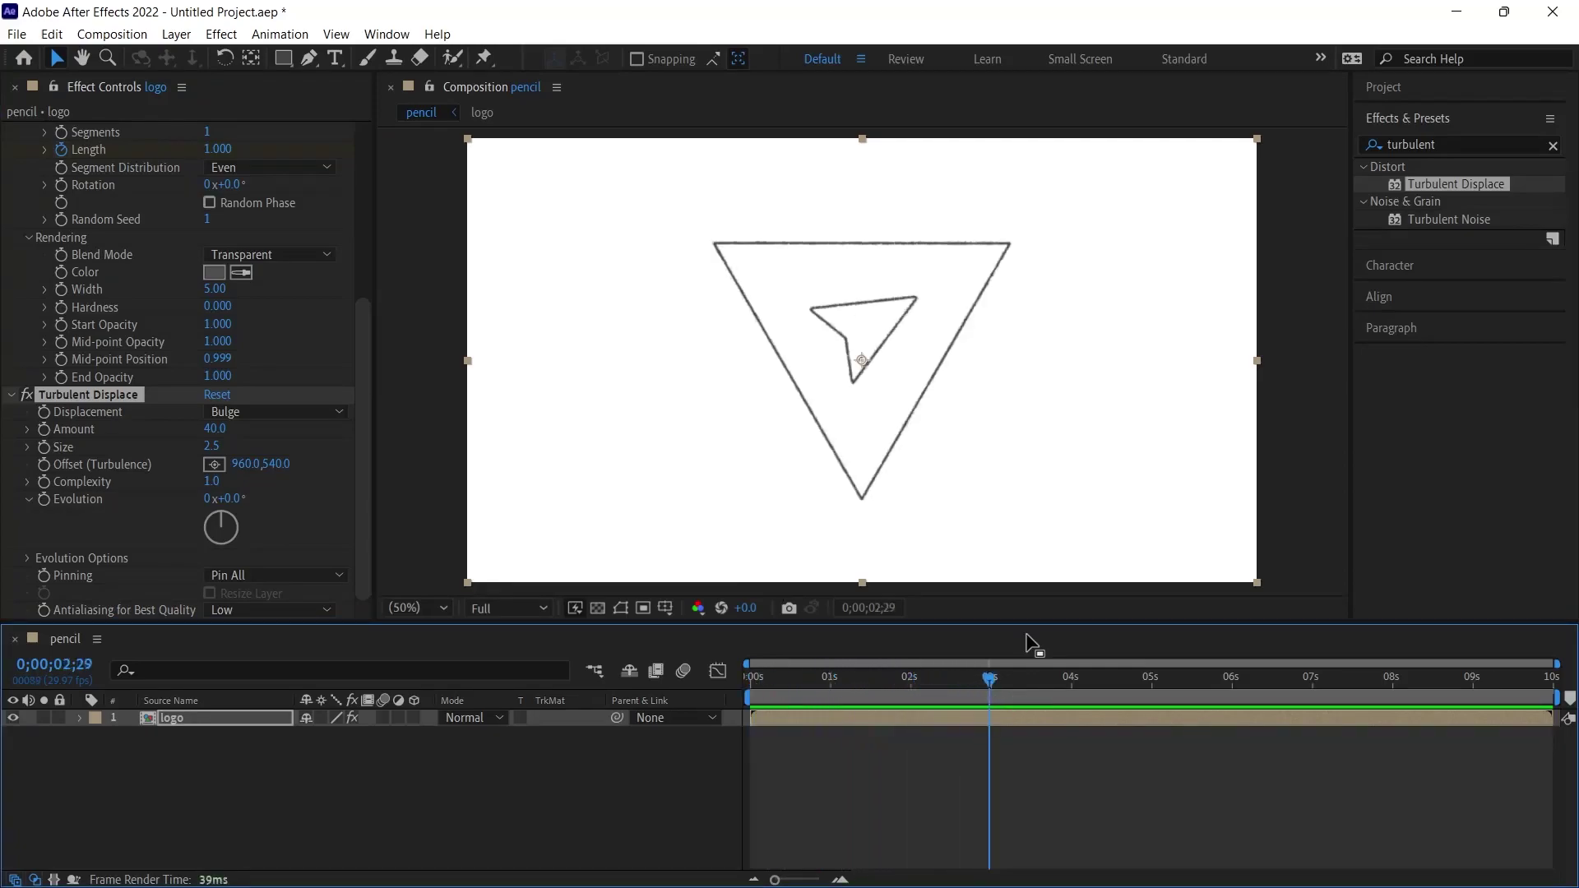
drag(1033, 644, 249, 805)
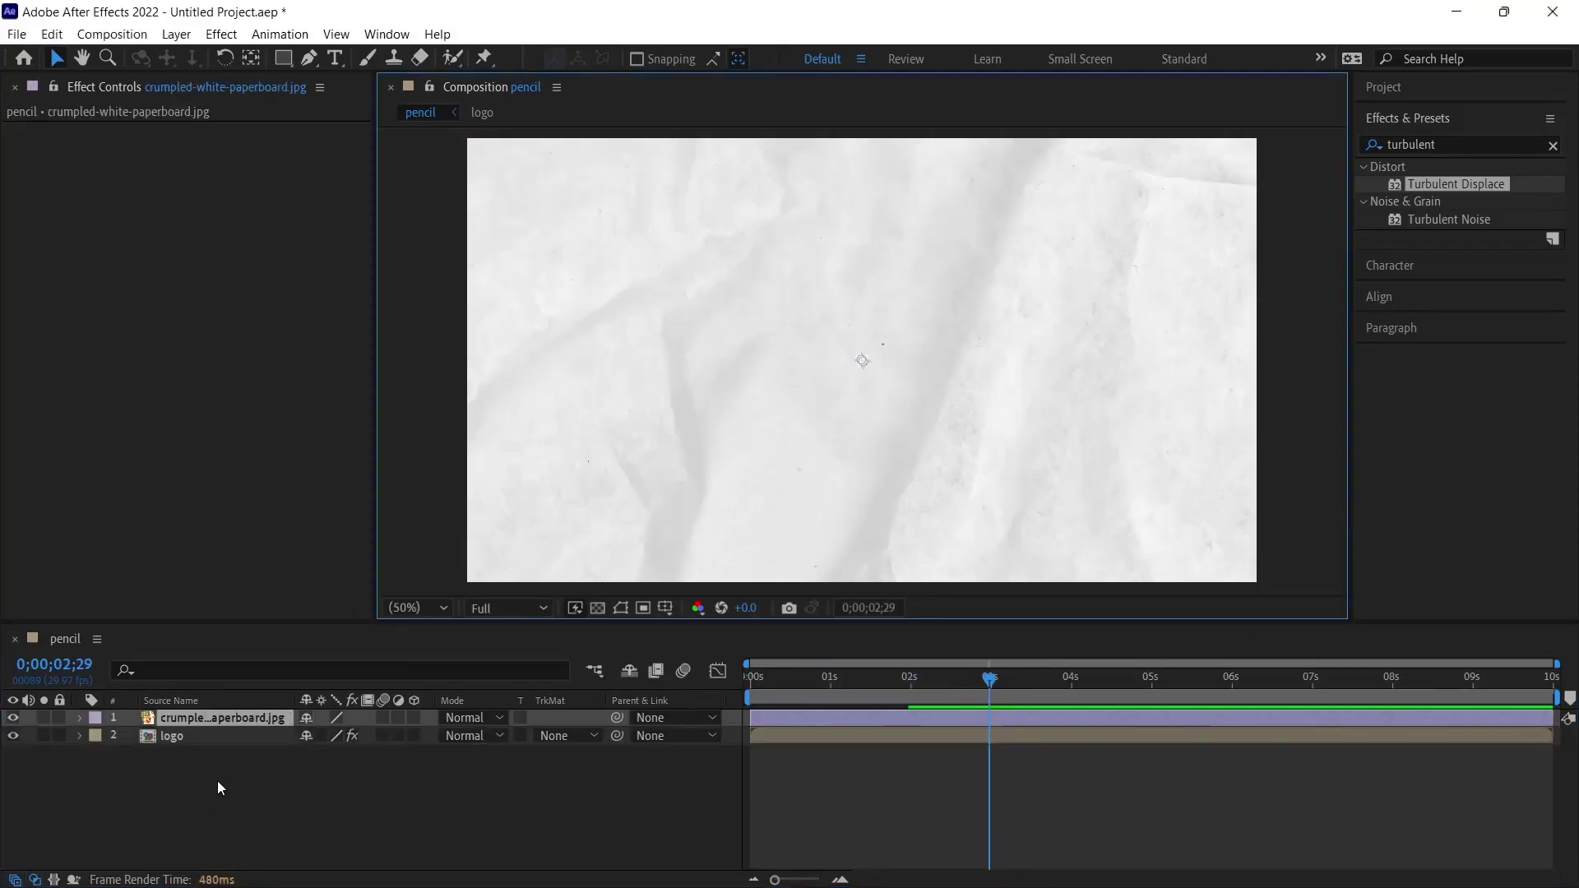
drag(218, 713, 215, 743)
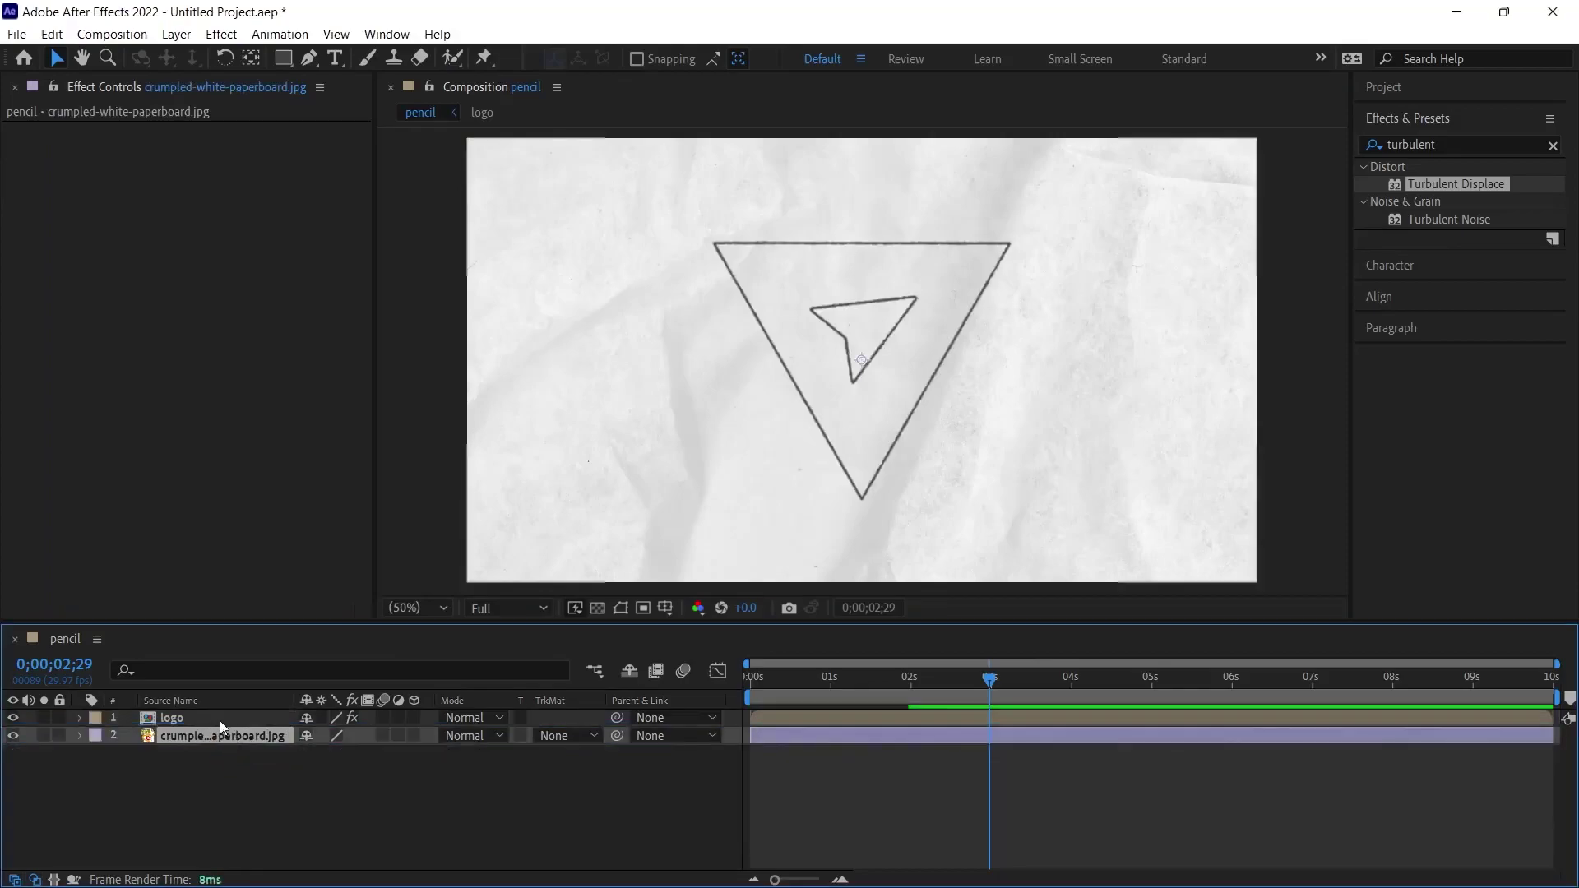
key(s)
drag(335, 756, 323, 755)
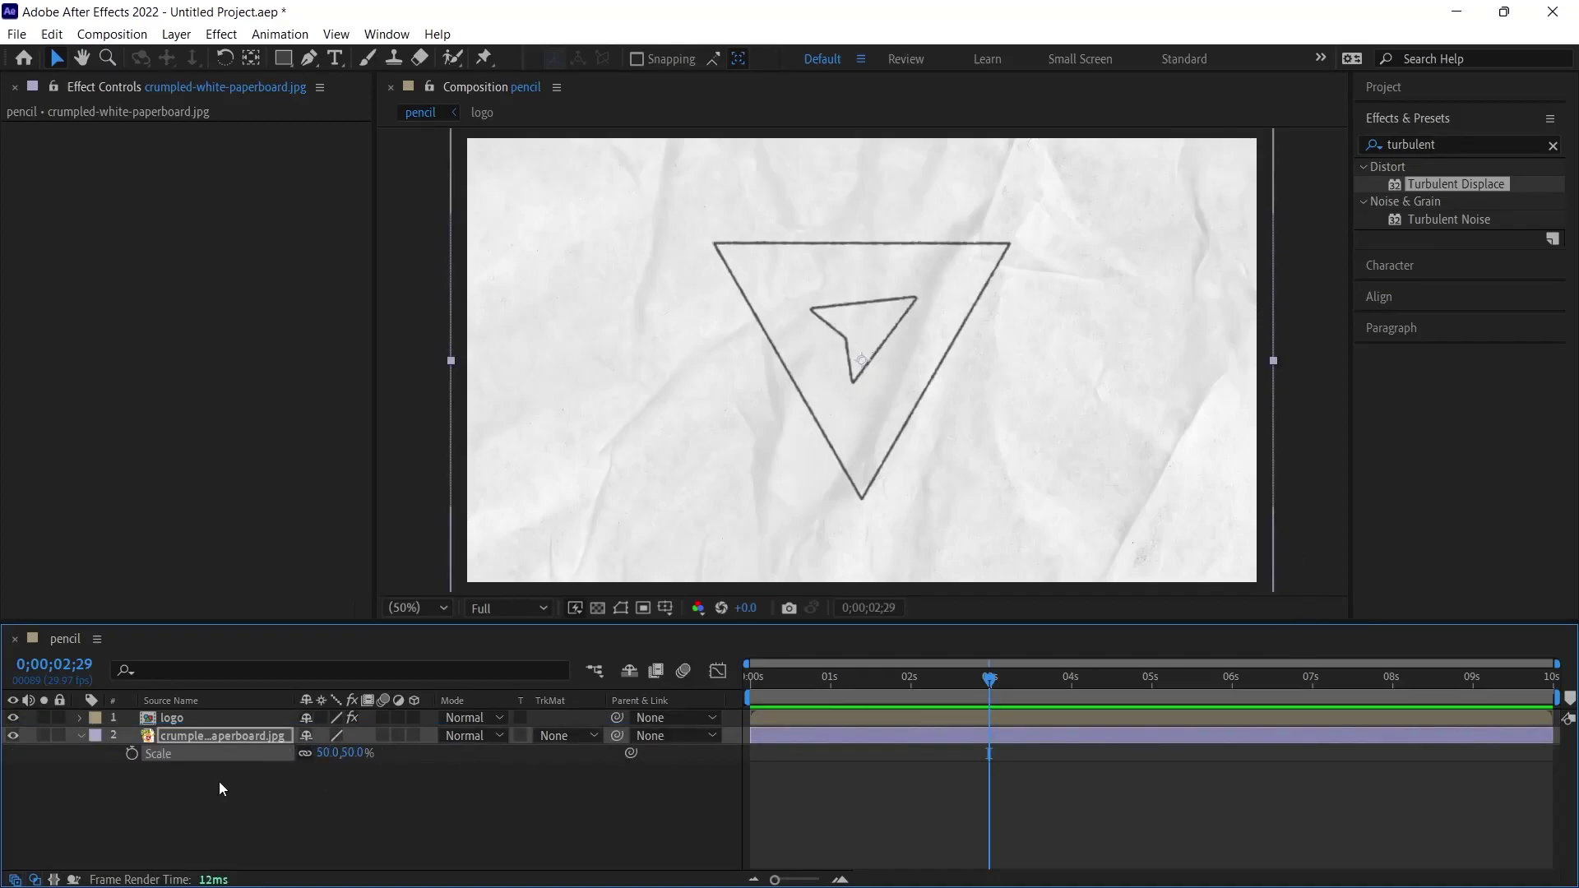
click(173, 806)
key(Home)
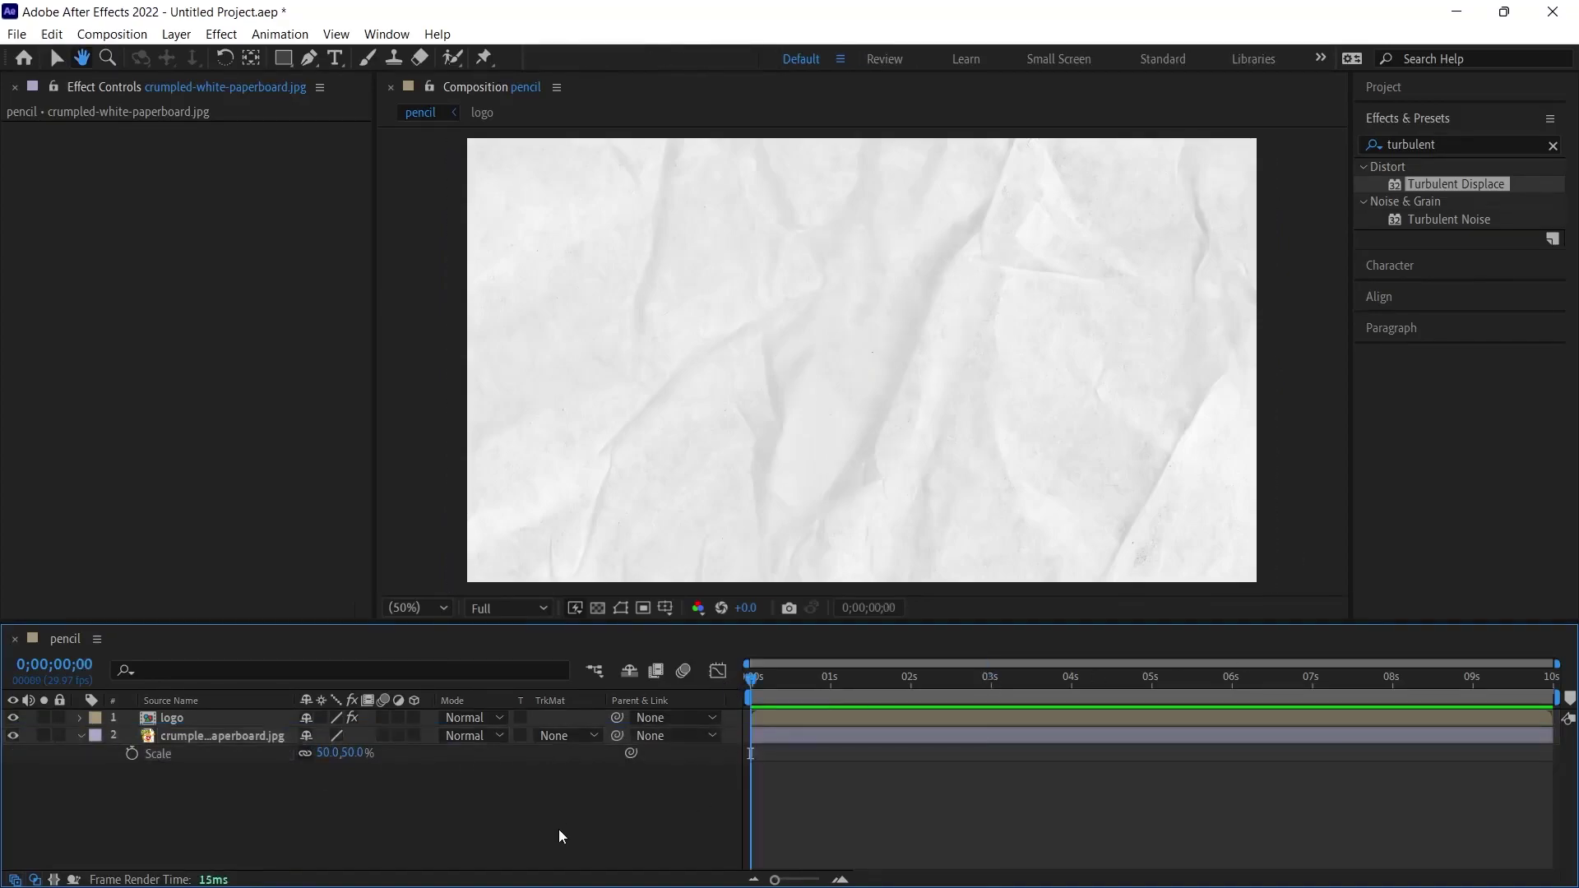
key(space)
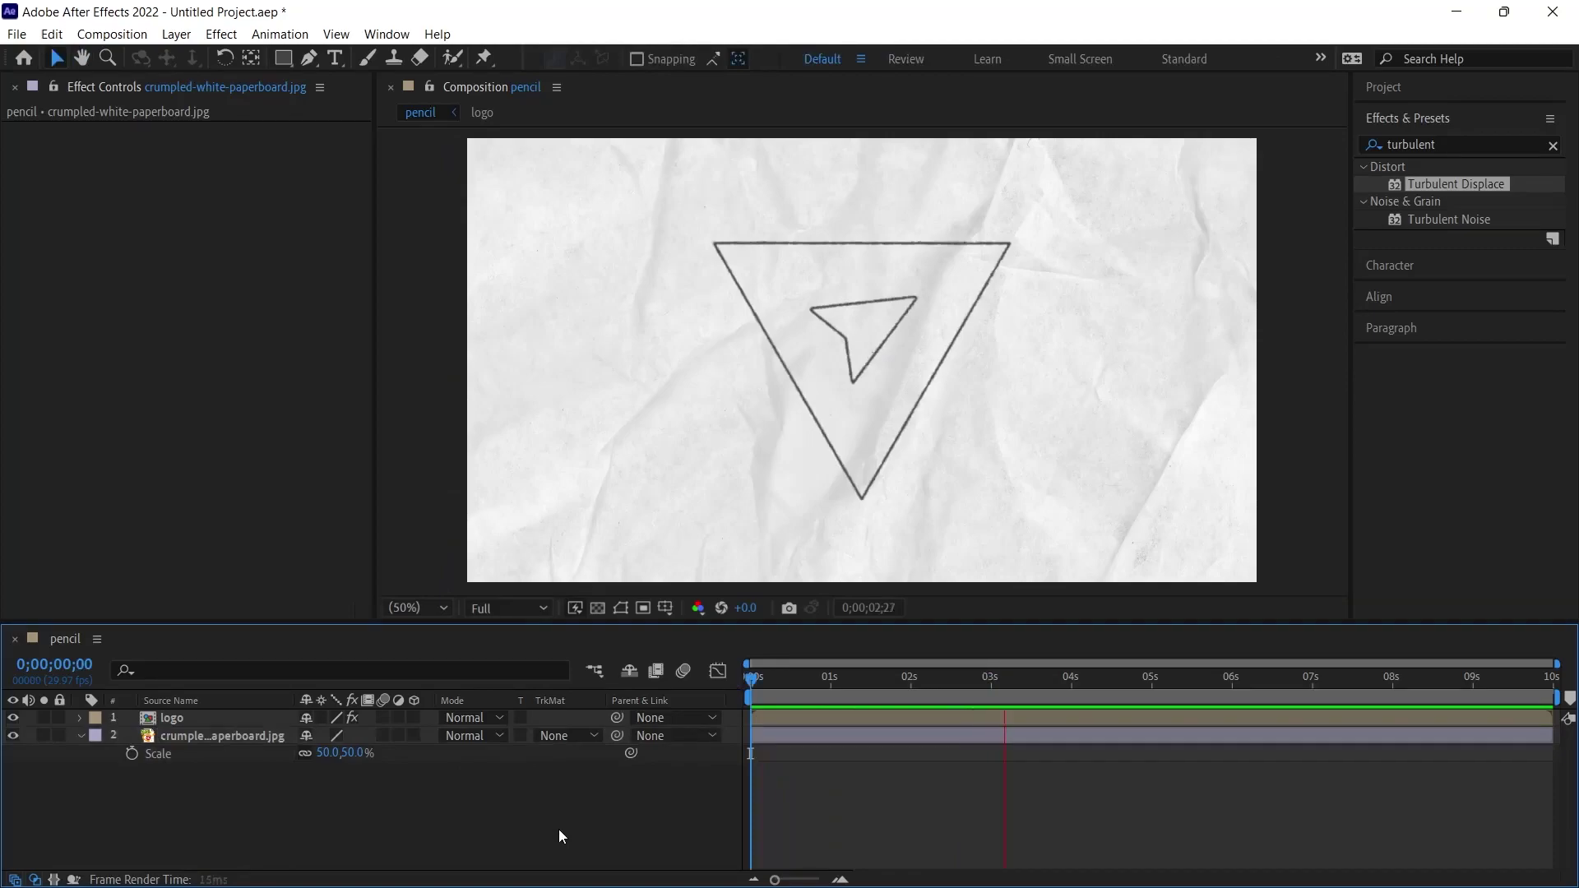
key(space)
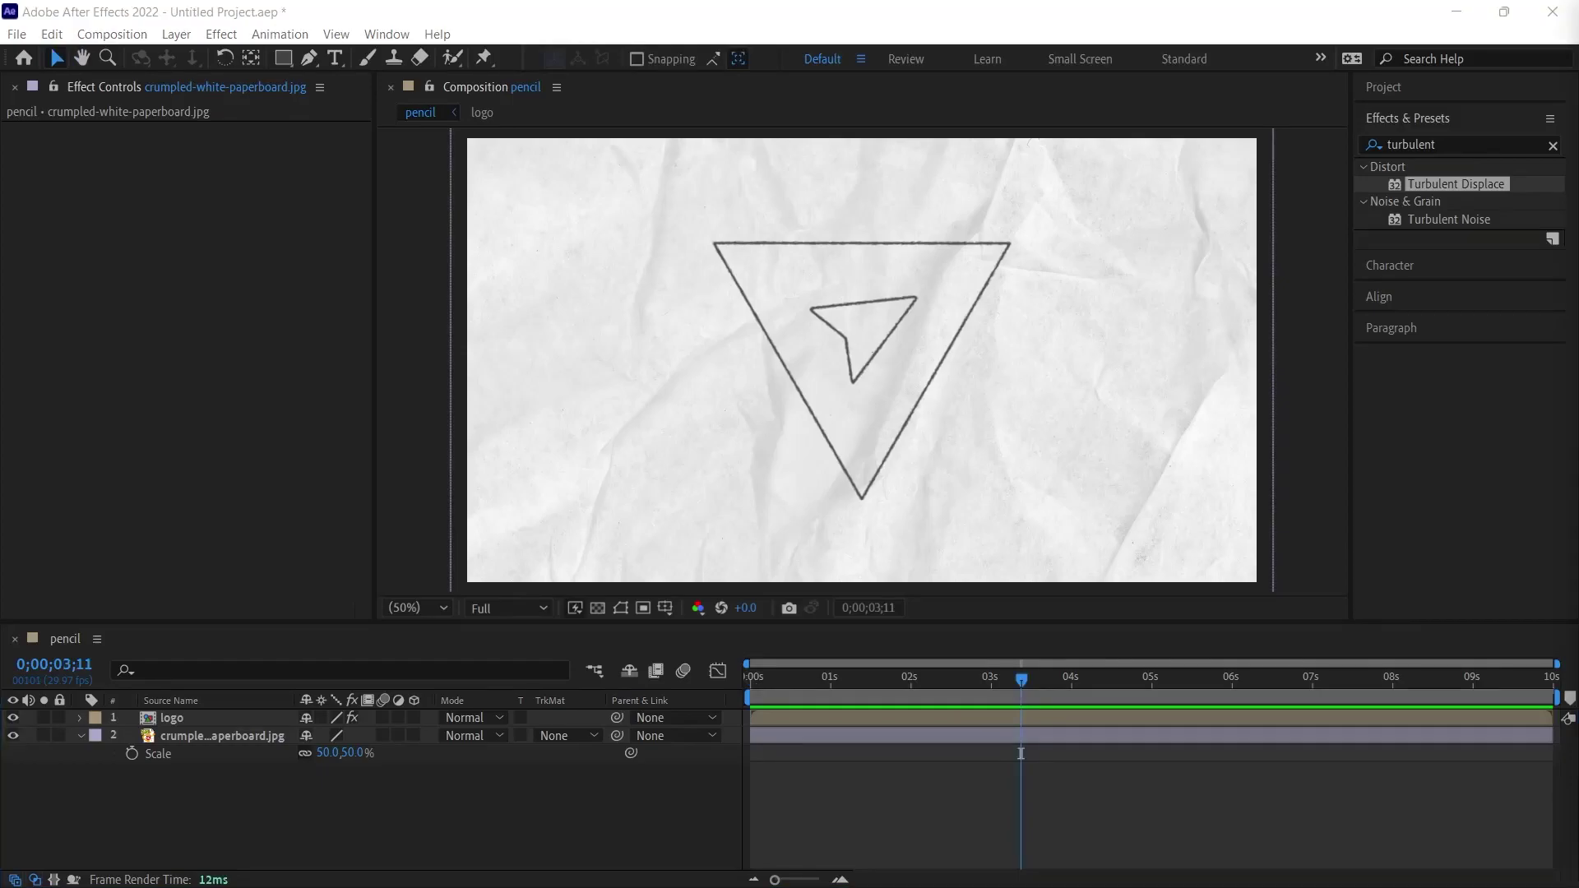
- Reveal the logo layer's two Vegas Length keyframes with U and give both Easy Ease
click(832, 720)
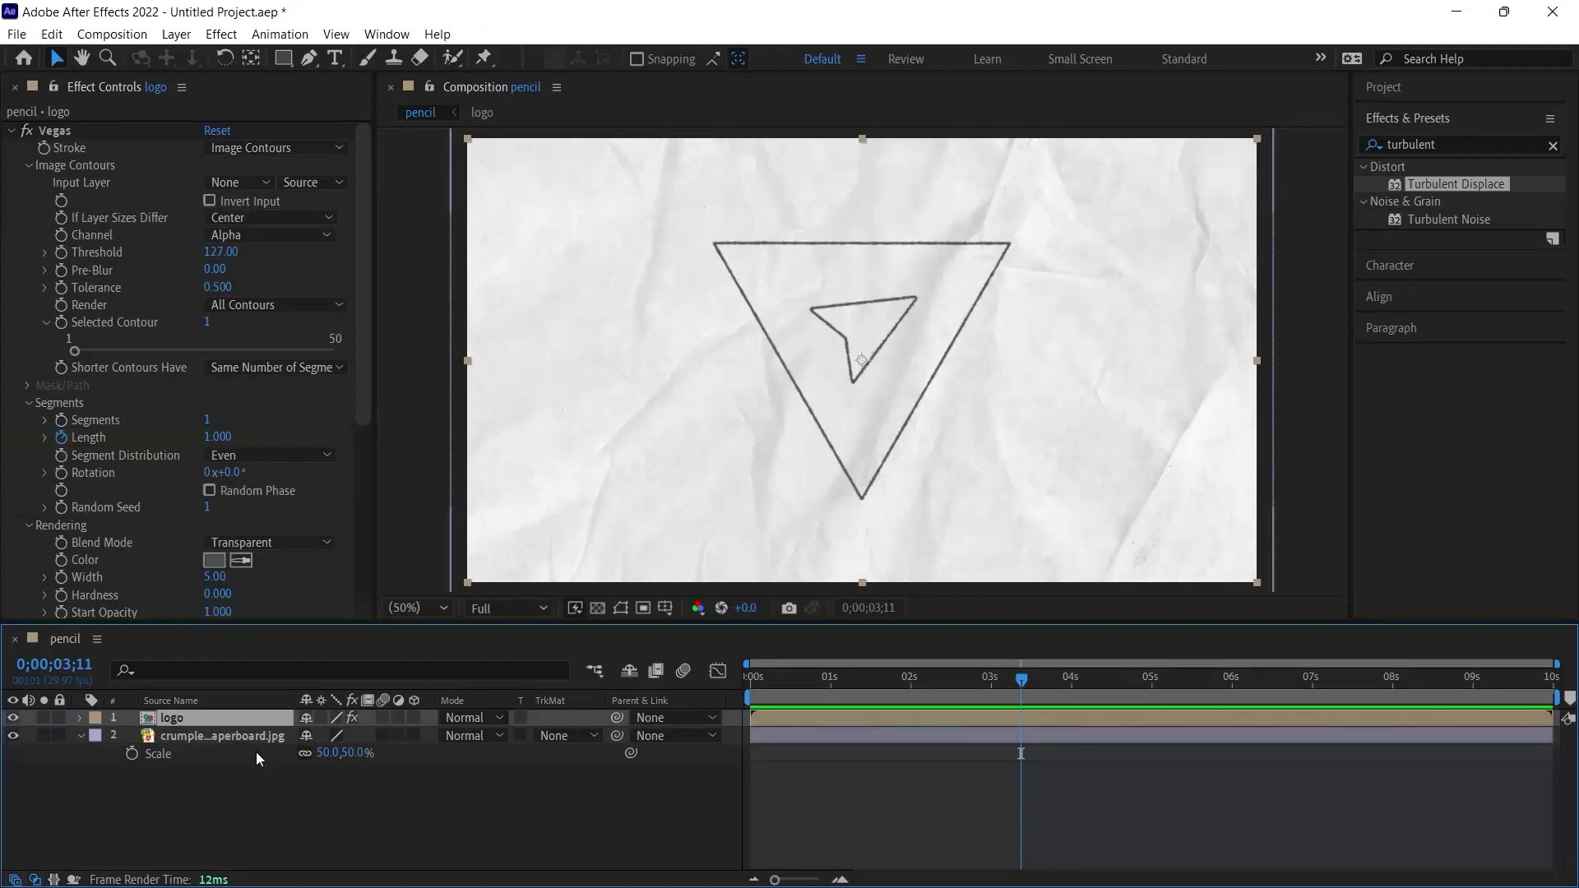
key(u)
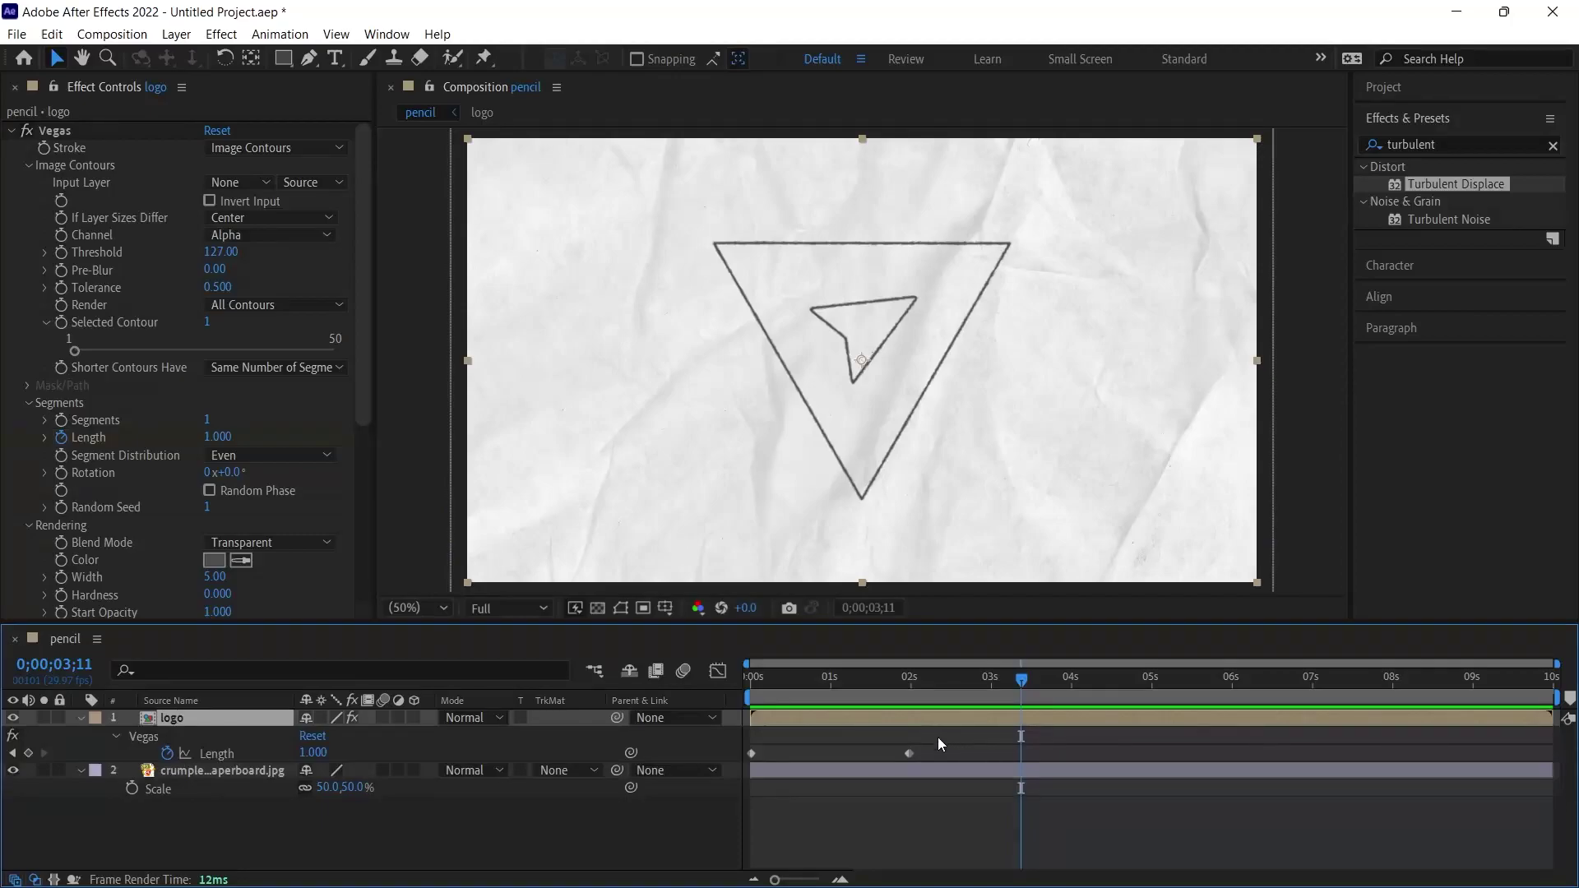
drag(937, 737, 749, 758)
right_click(908, 753)
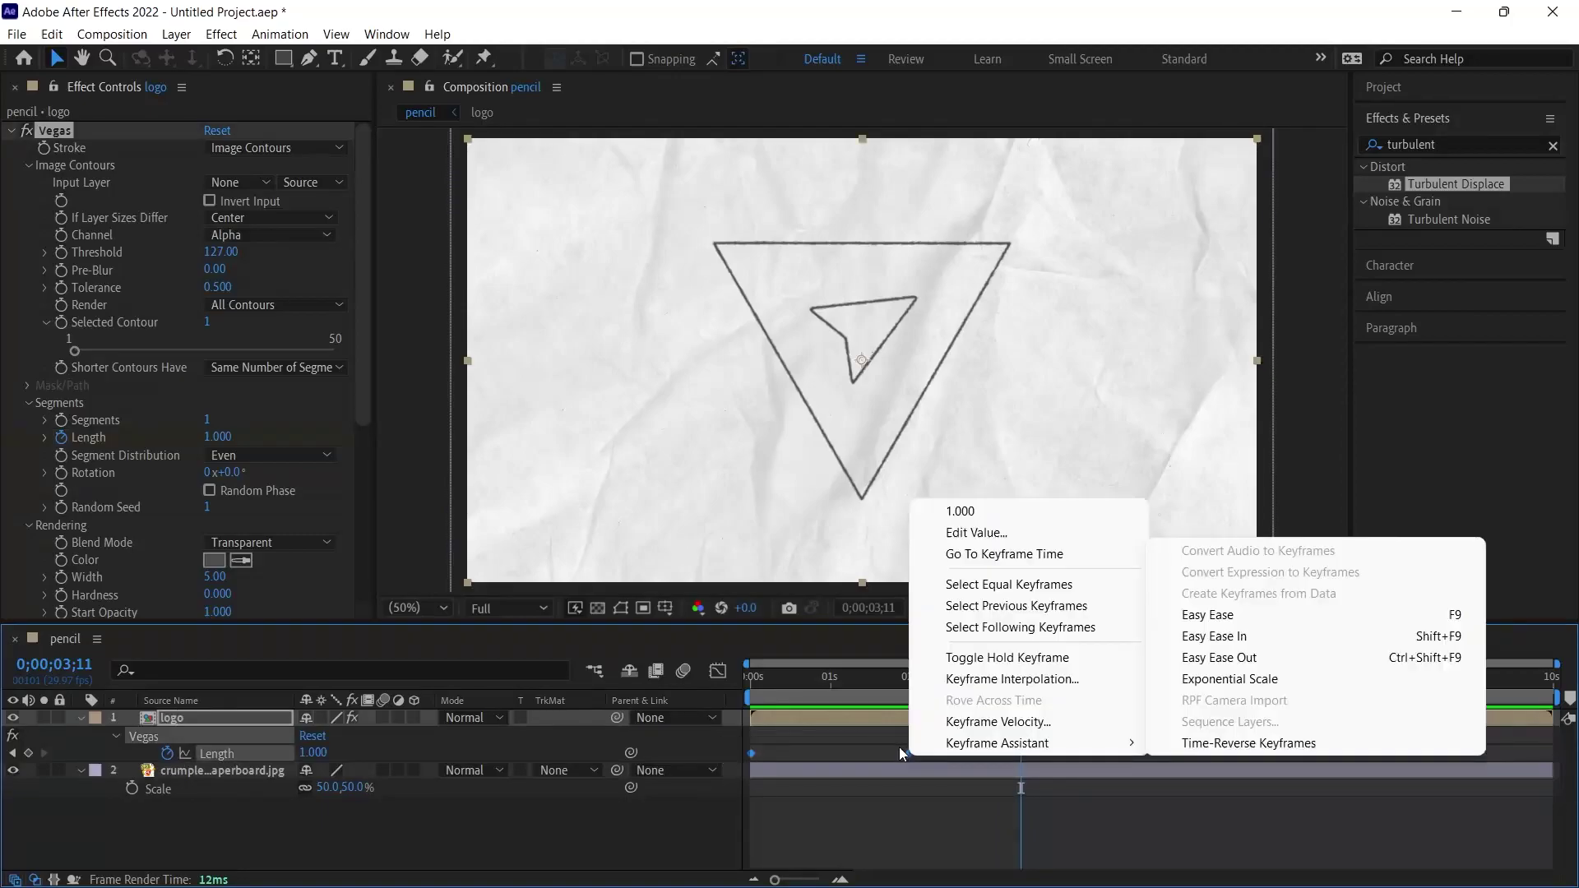
mouse_move(960, 743)
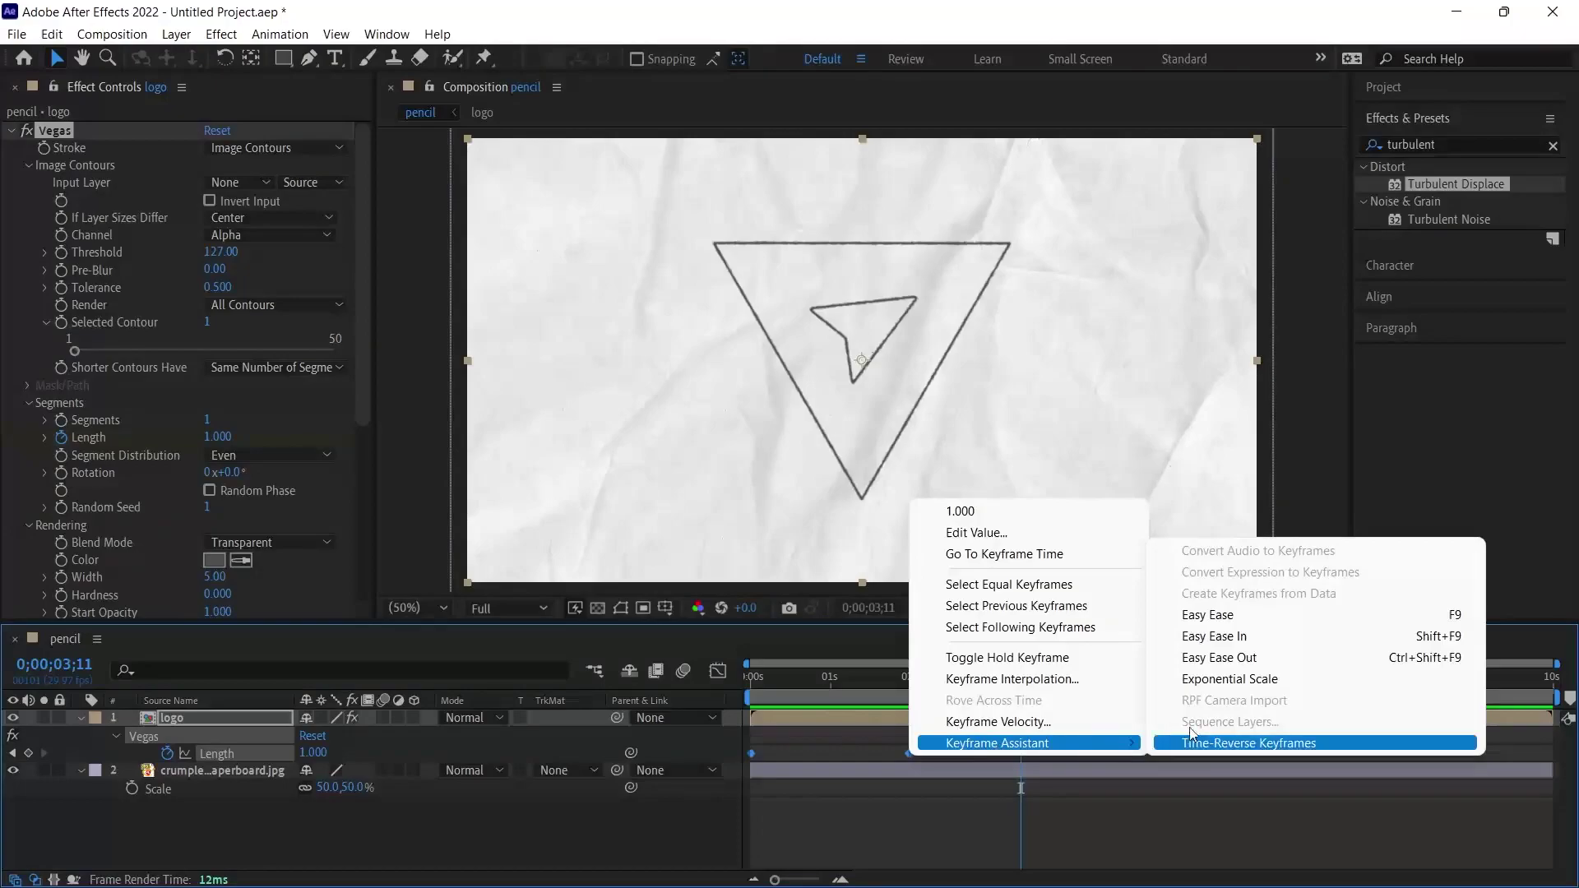
click(1214, 615)
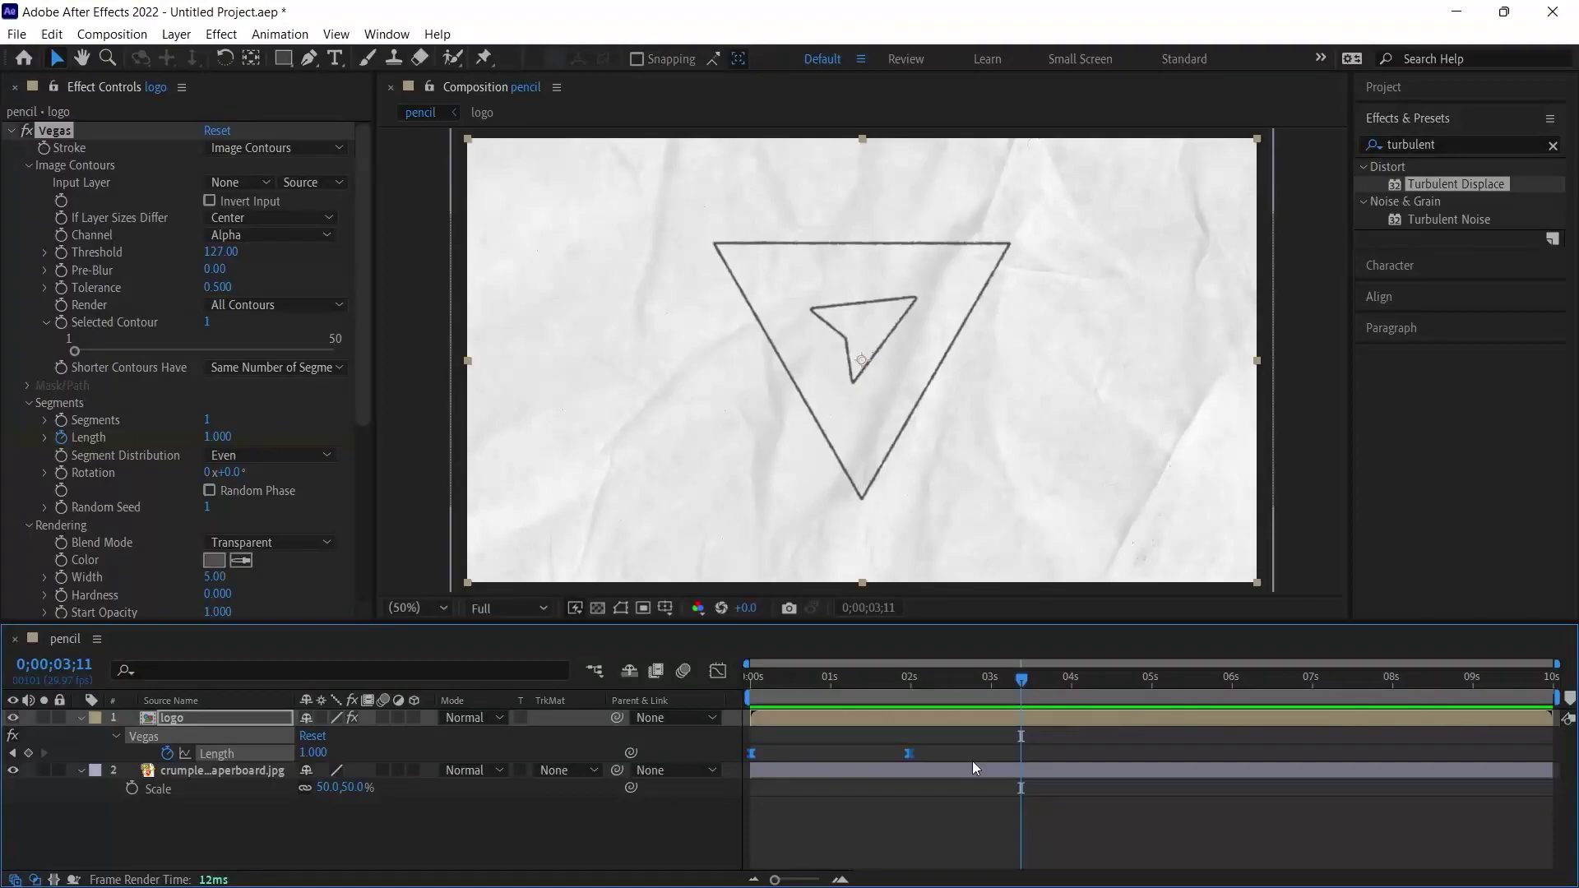
- In the speed graph, stretch the end Length keyframe's incoming influence to about 89%
click(717, 675)
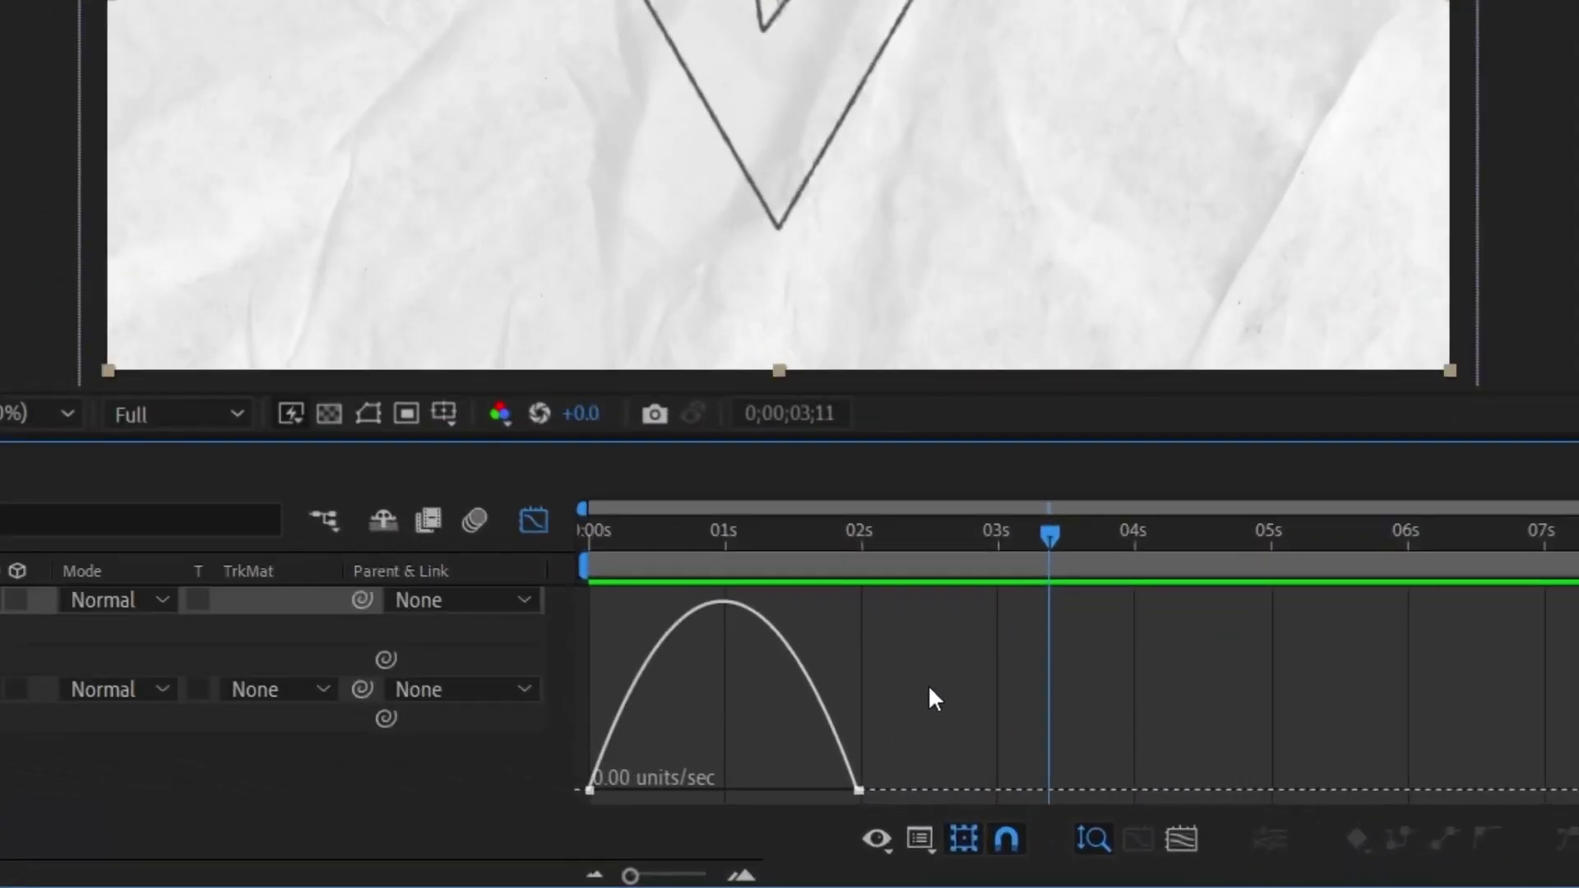
right_click(945, 682)
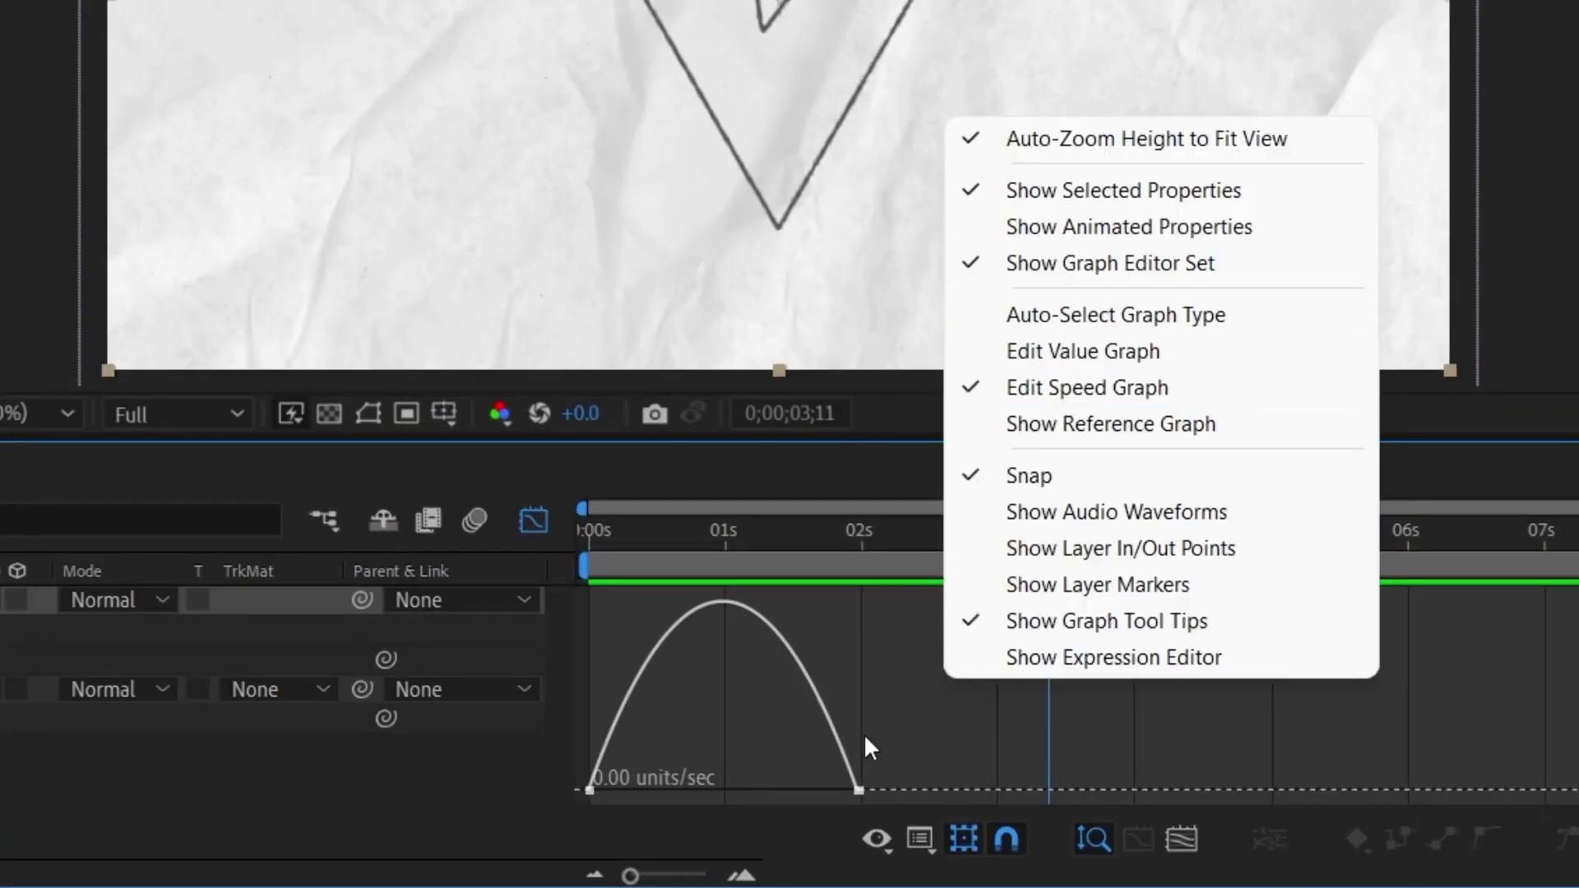
click(920, 743)
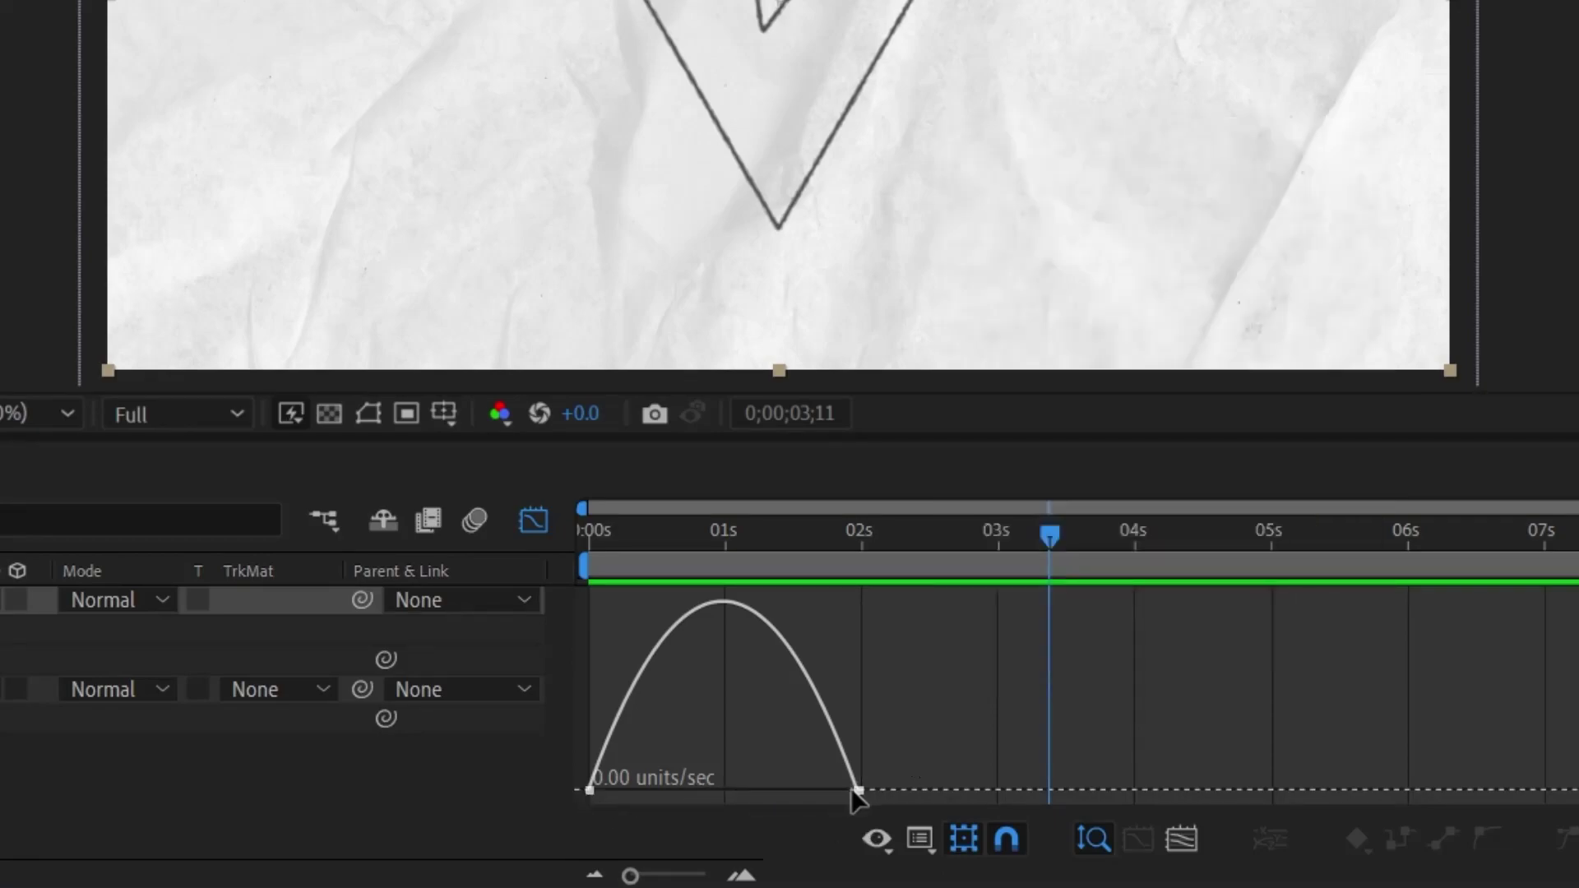
drag(897, 757, 842, 797)
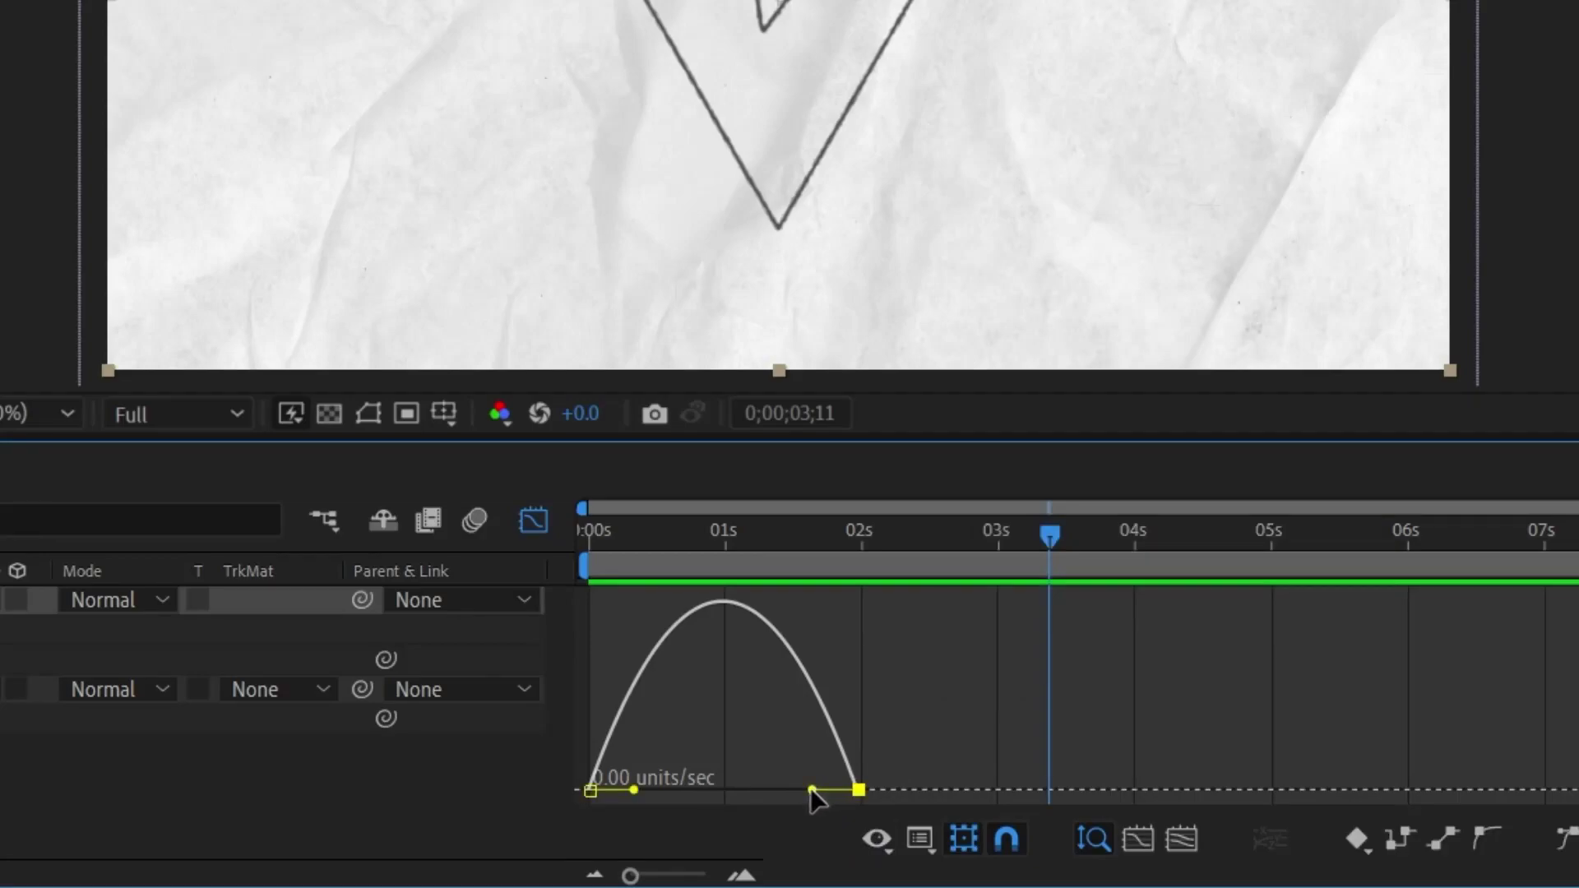
drag(810, 790, 734, 790)
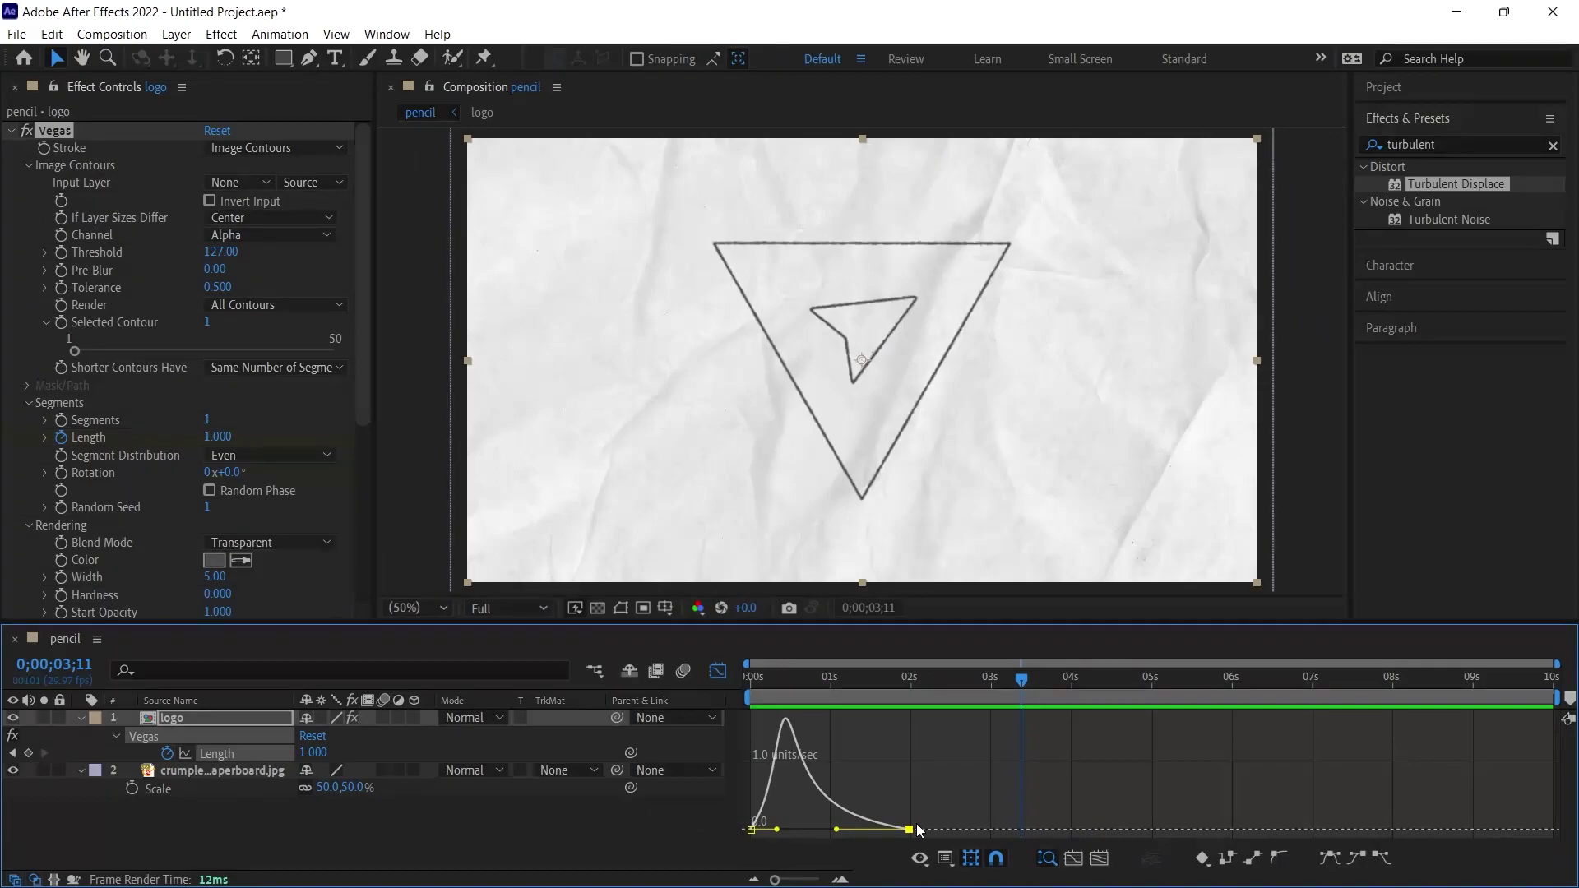
- Preview the eased draw-on, move the end keyframe to 3 seconds, and preview again
key(Home)
key(space)
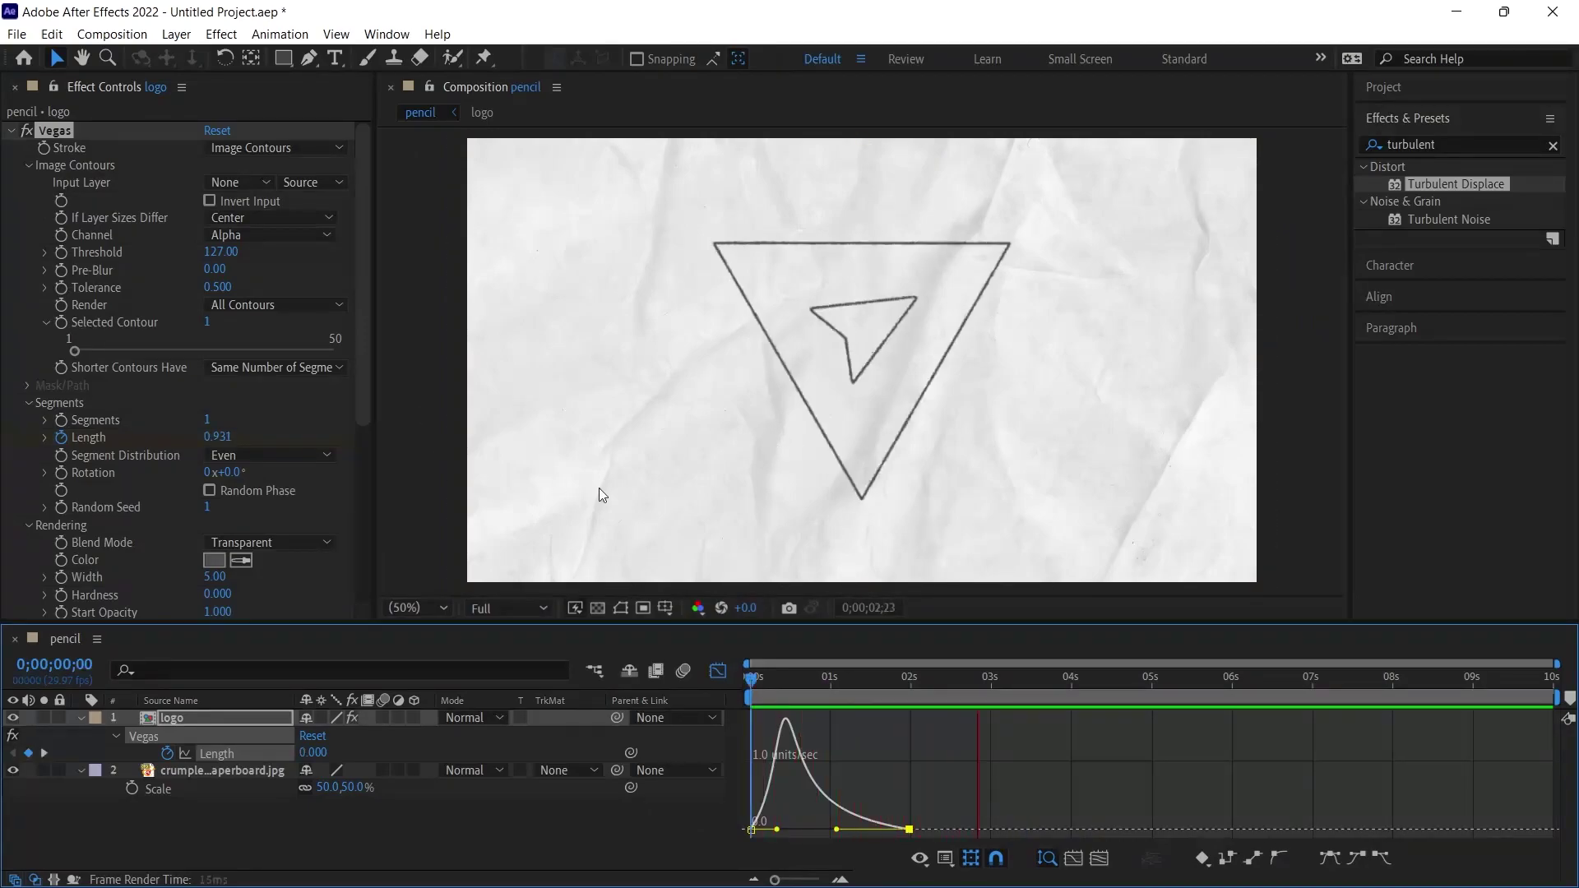
key(space)
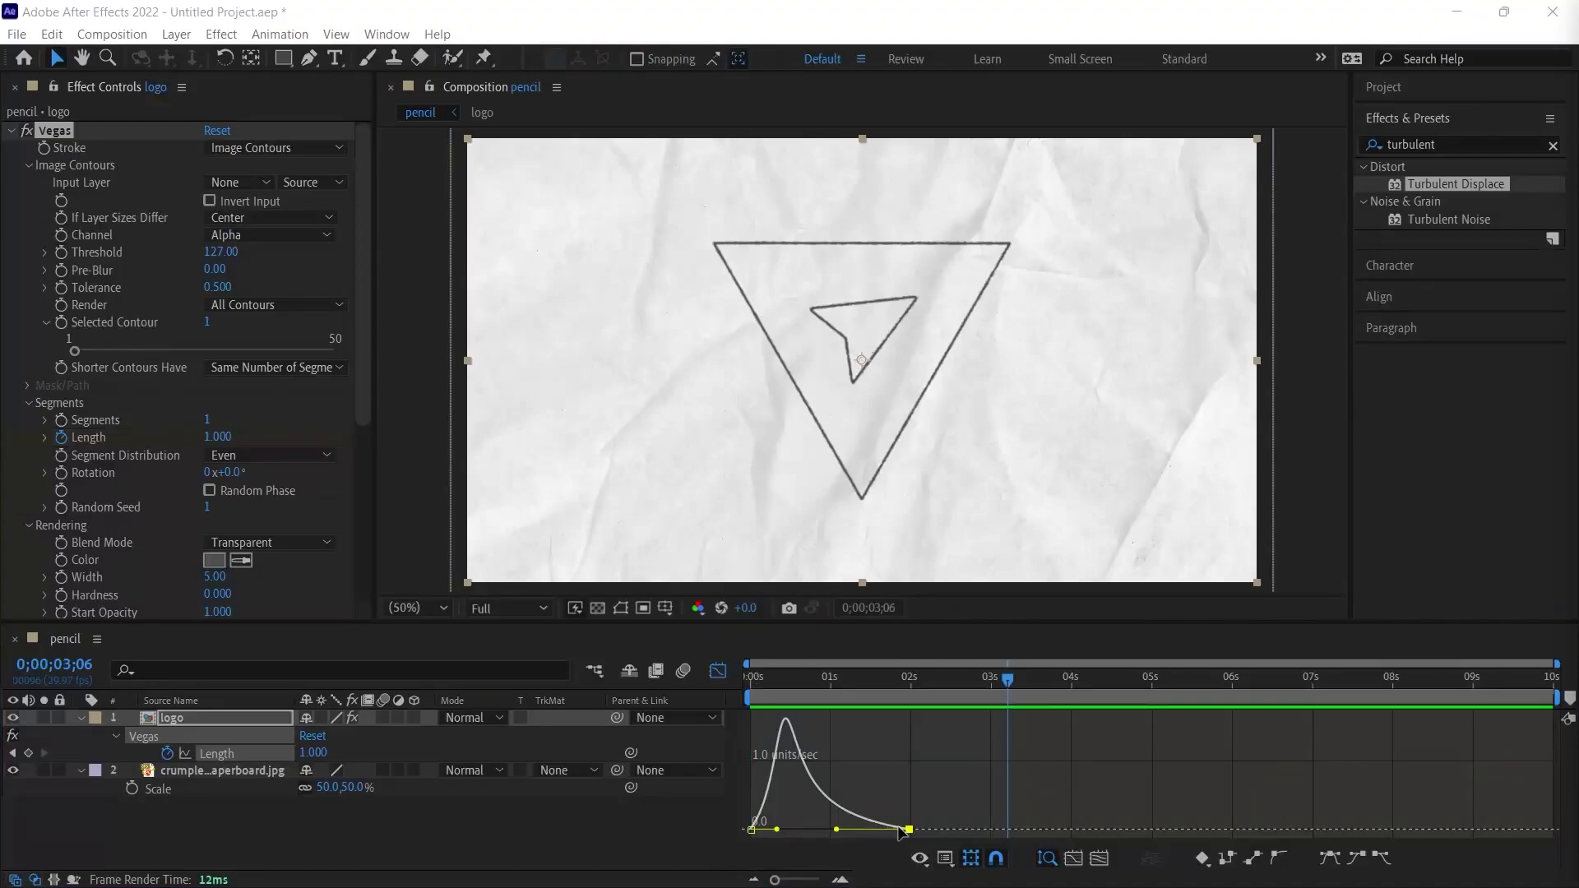
drag(911, 831, 1010, 832)
key(space)
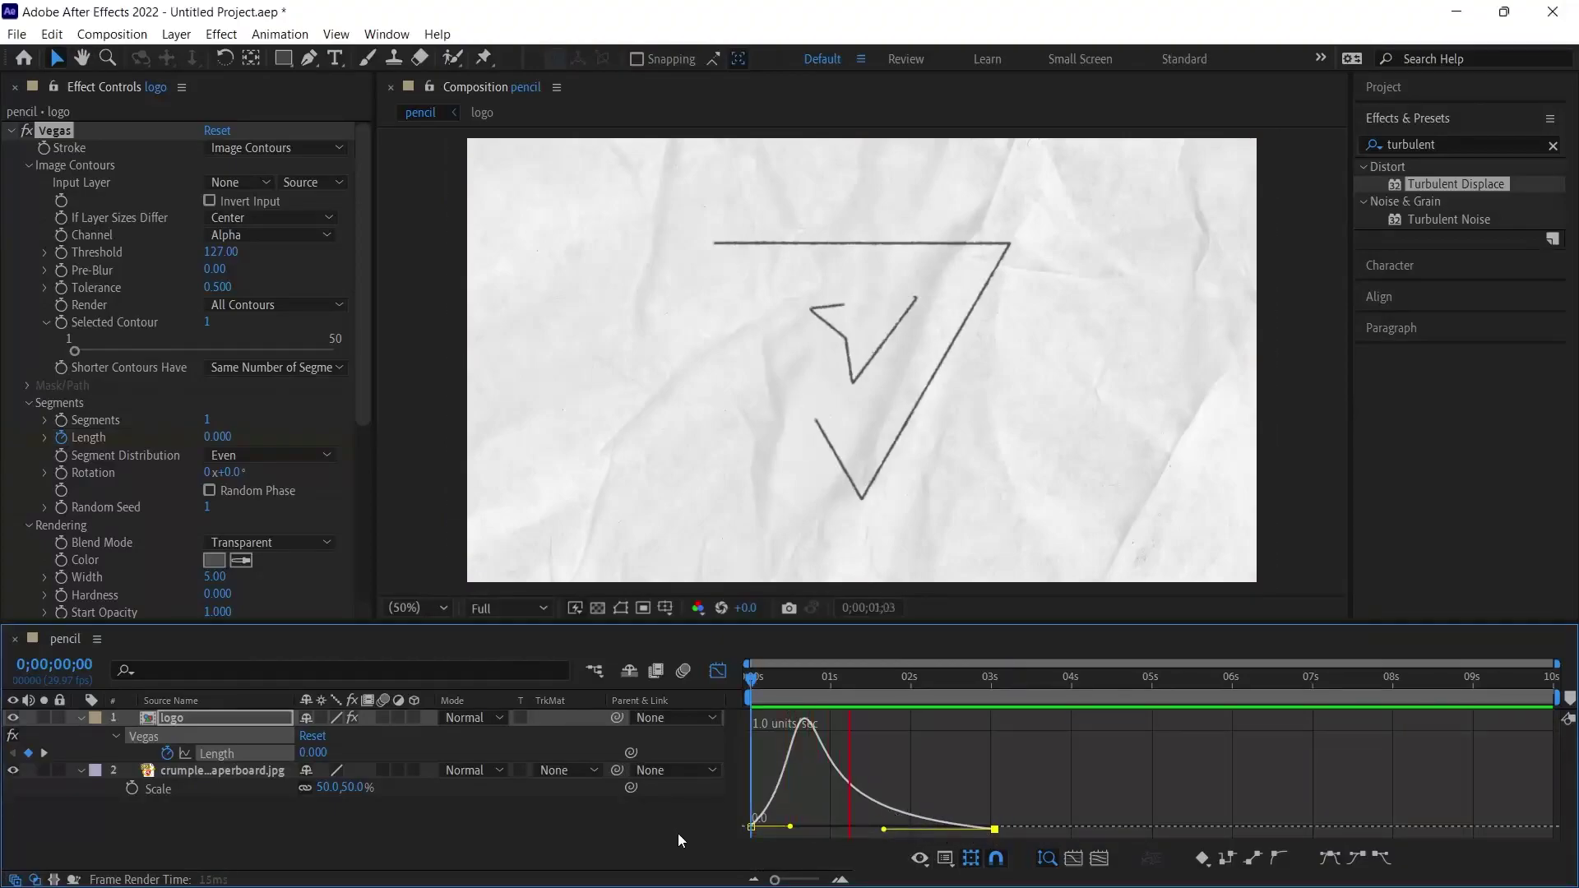
key(space)
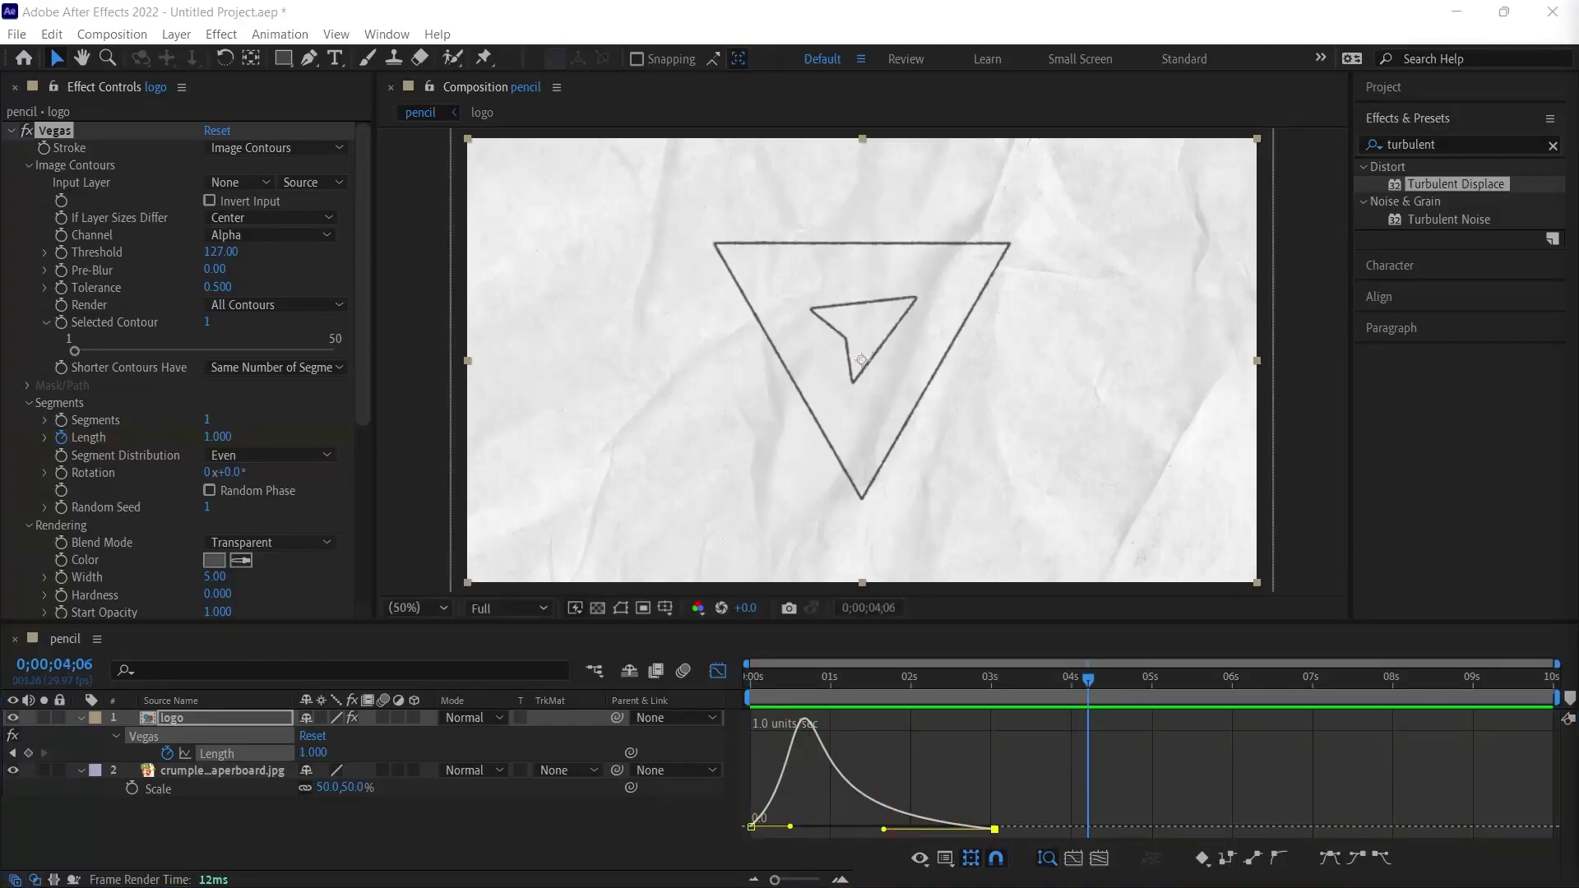
- Return to layer bars and select the logo layer to show Vegas and Turbulent Displace
click(719, 676)
click(744, 770)
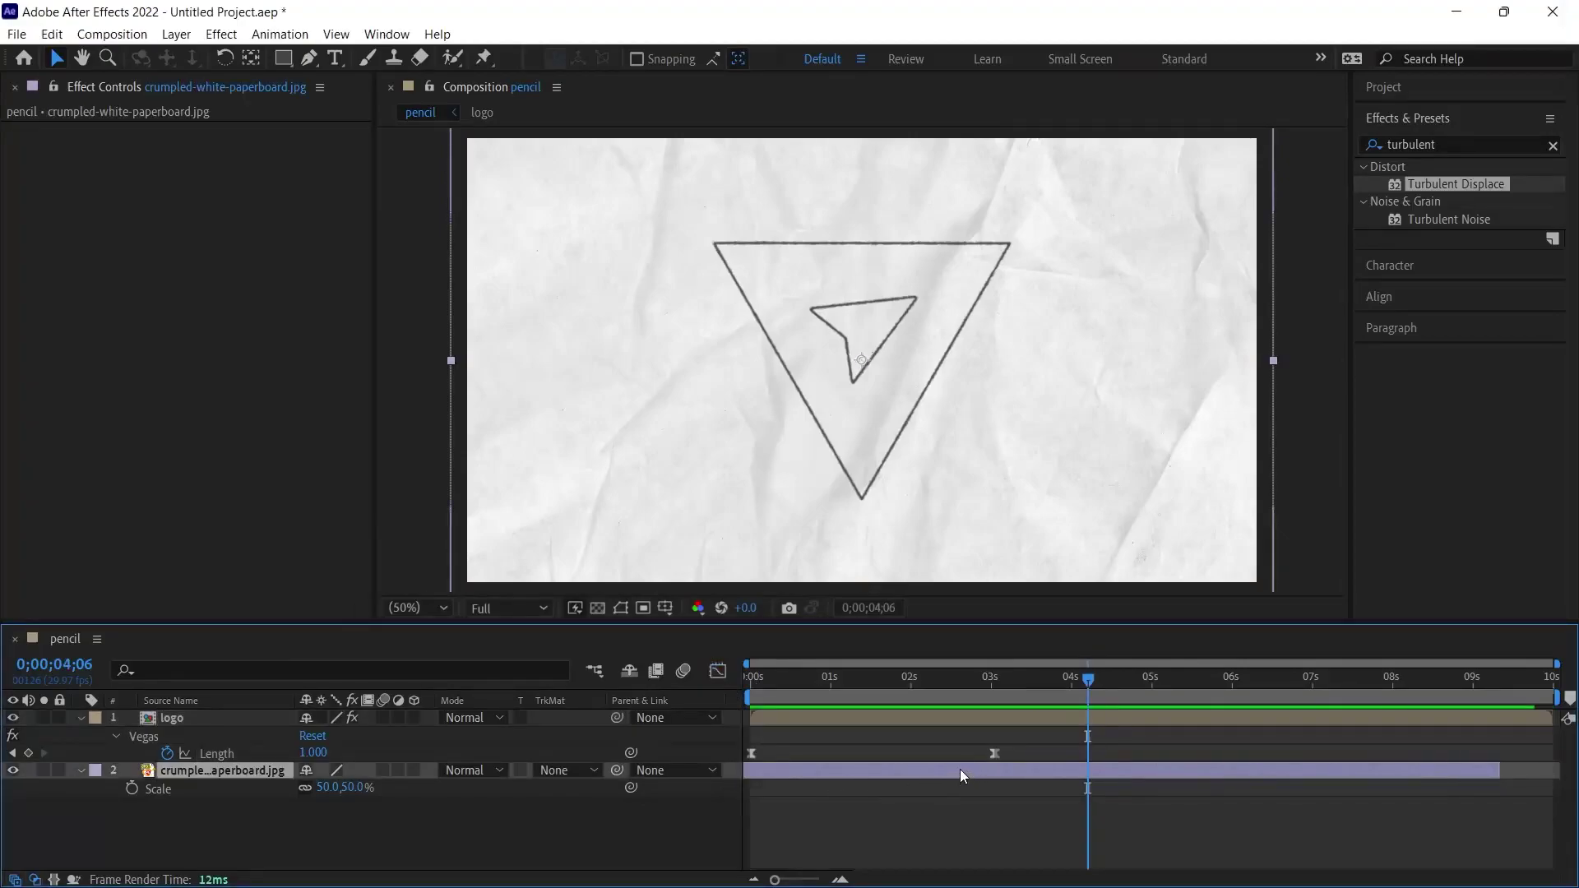
click(976, 738)
click(110, 166)
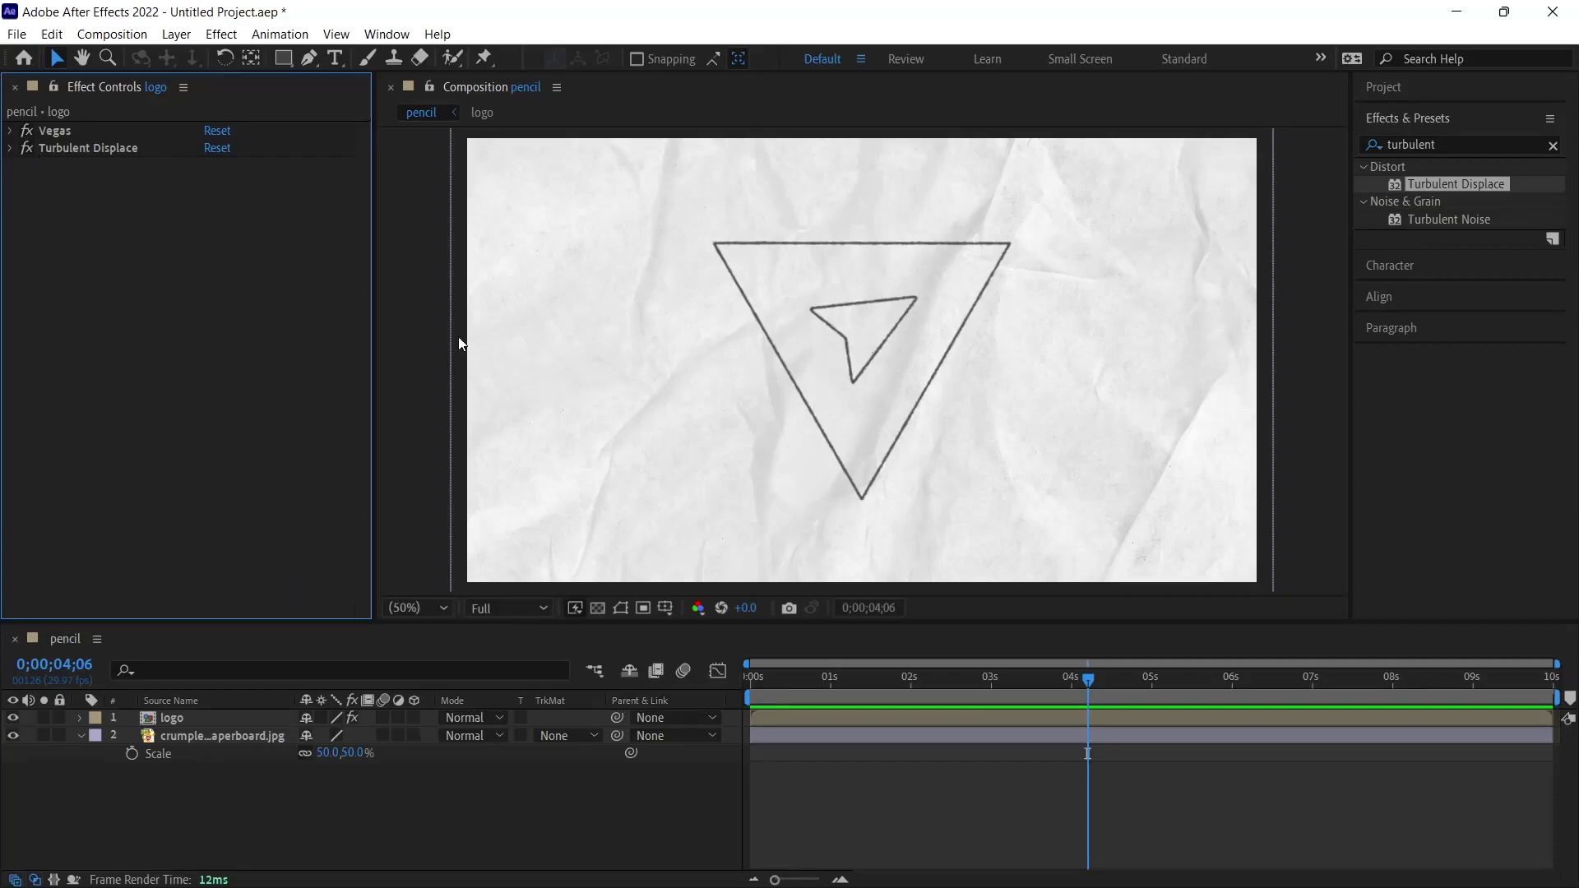
click(271, 718)
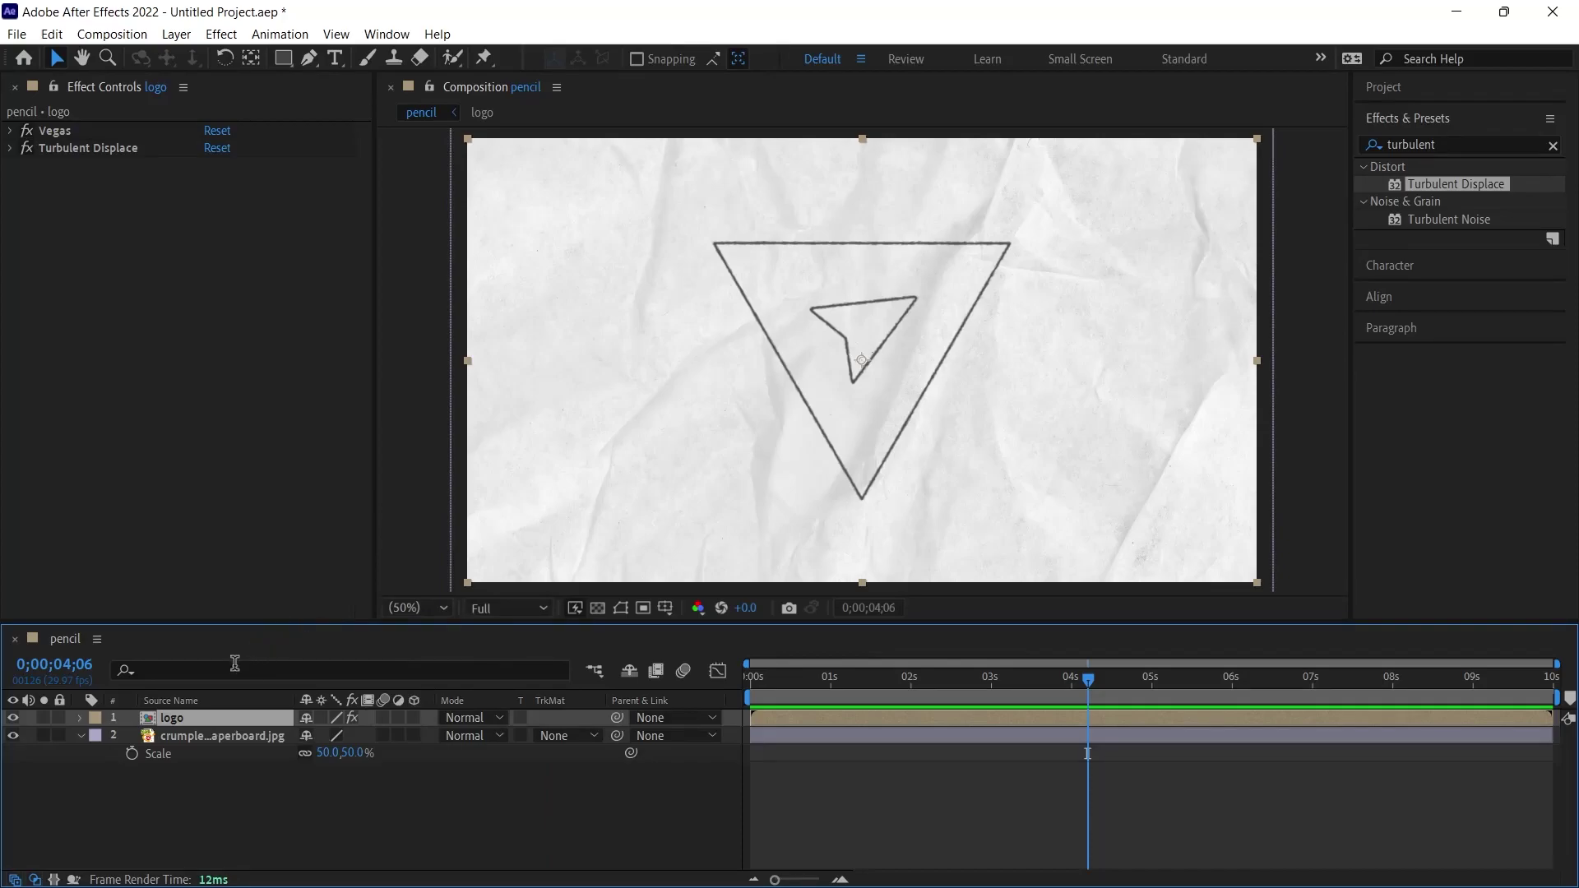
- Inside the logo precomp, hide the grey logo.ai layer
double_click(148, 719)
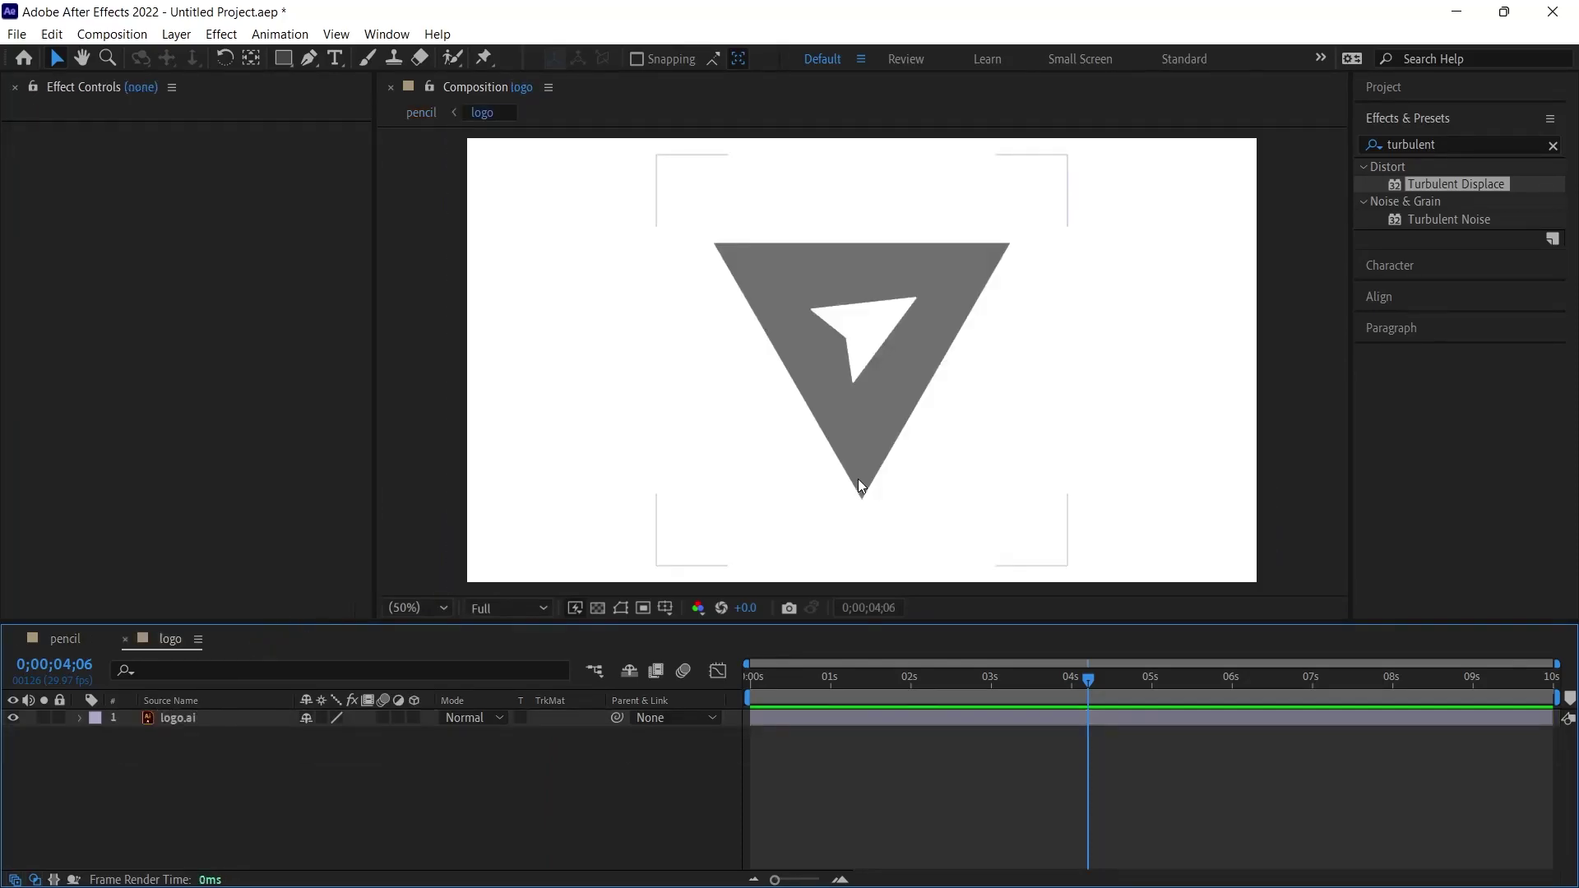
click(868, 466)
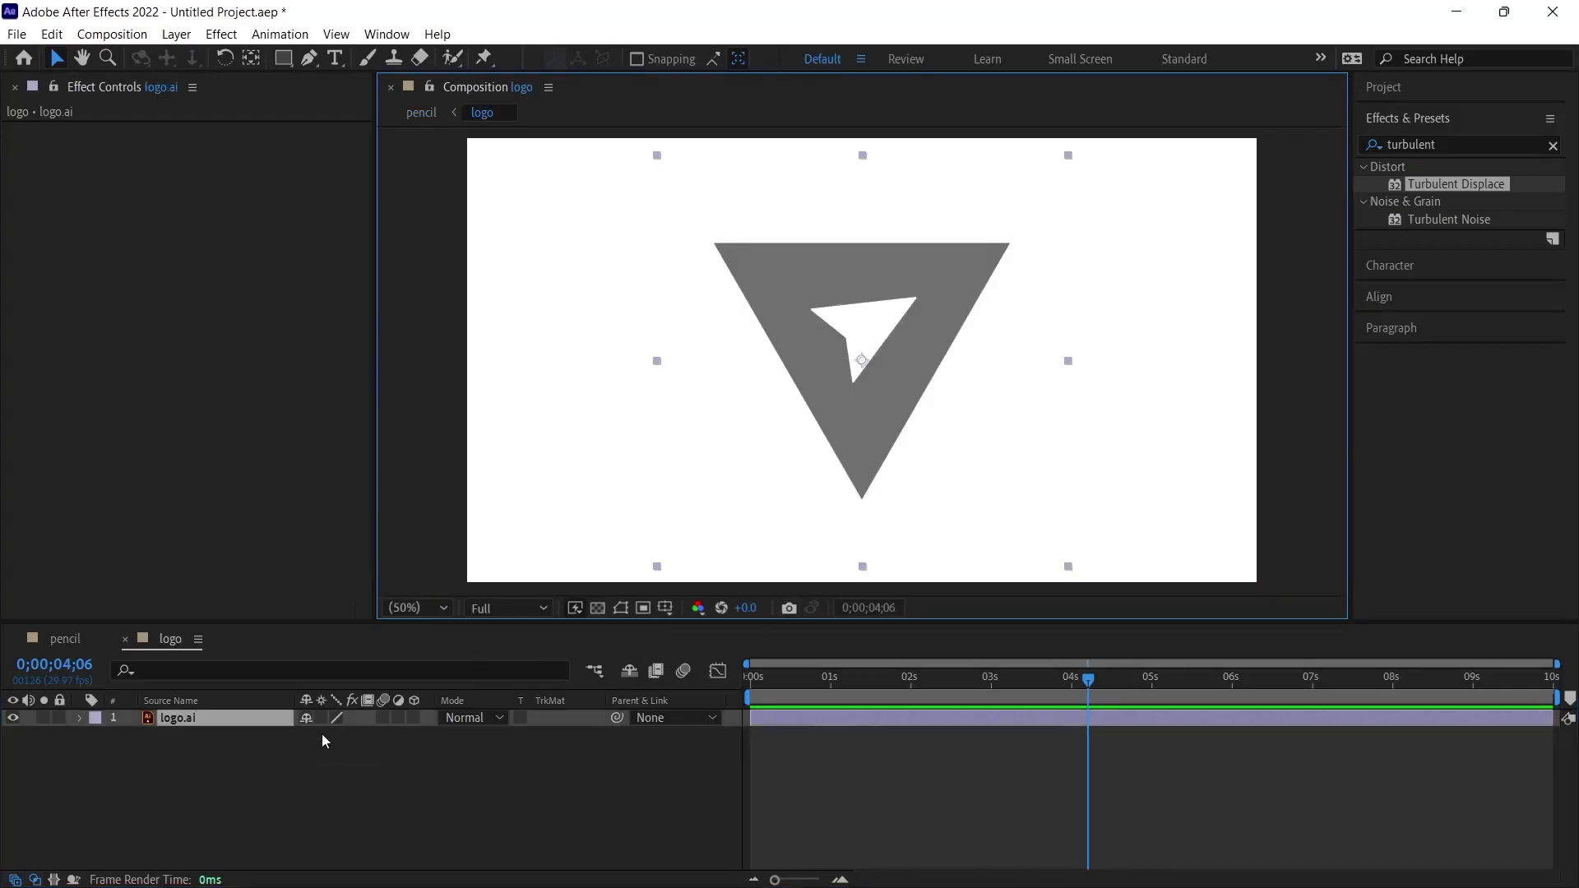
click(13, 718)
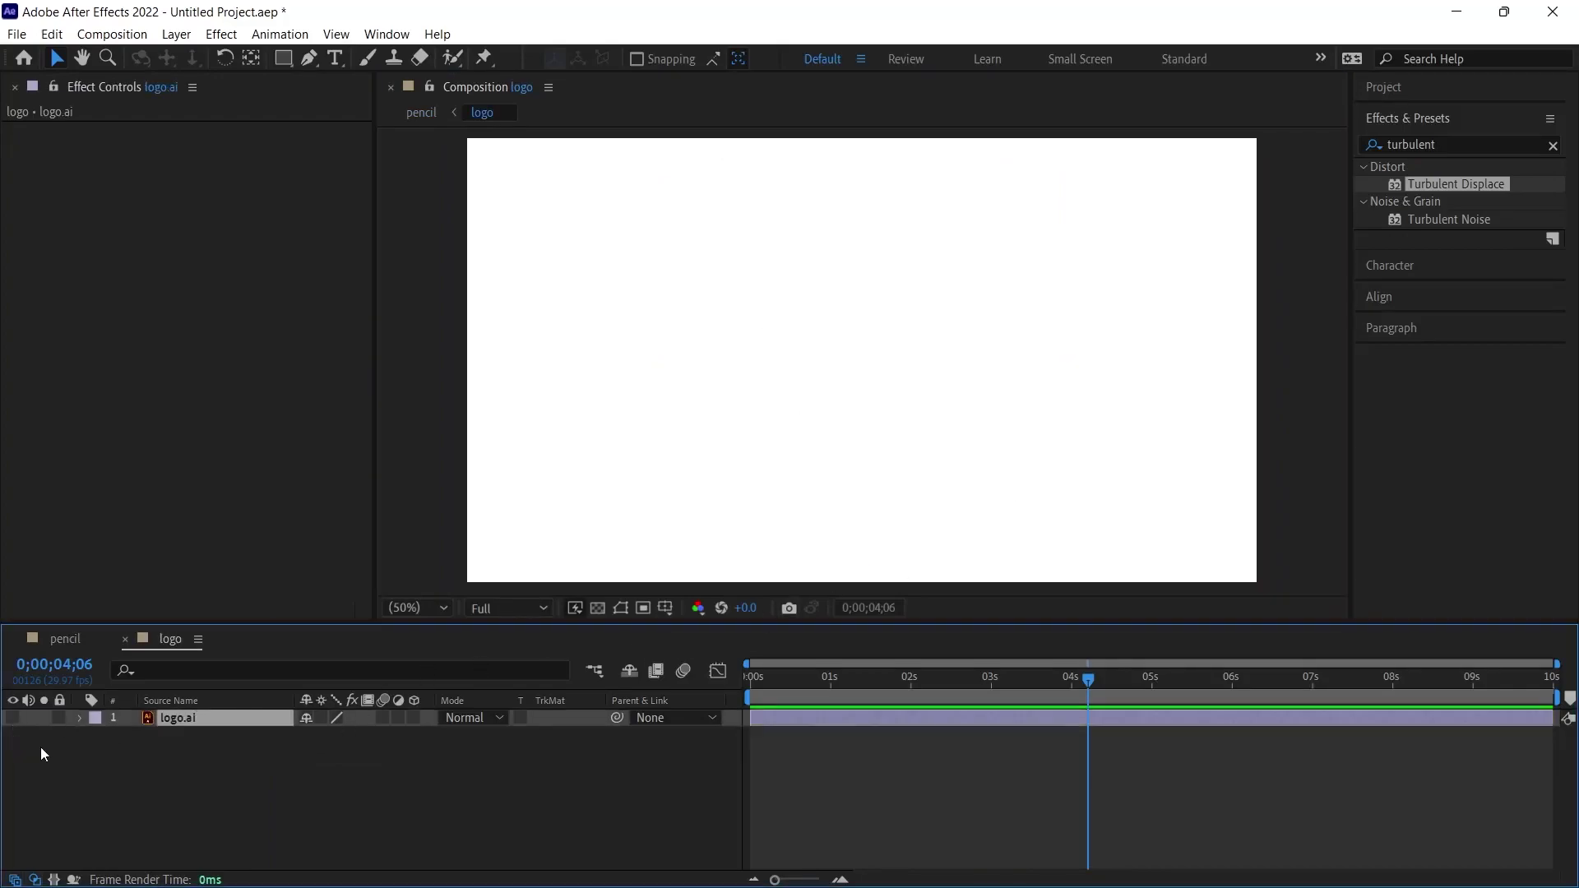
- Add a text layer with the name and set its fill to black
click(334, 57)
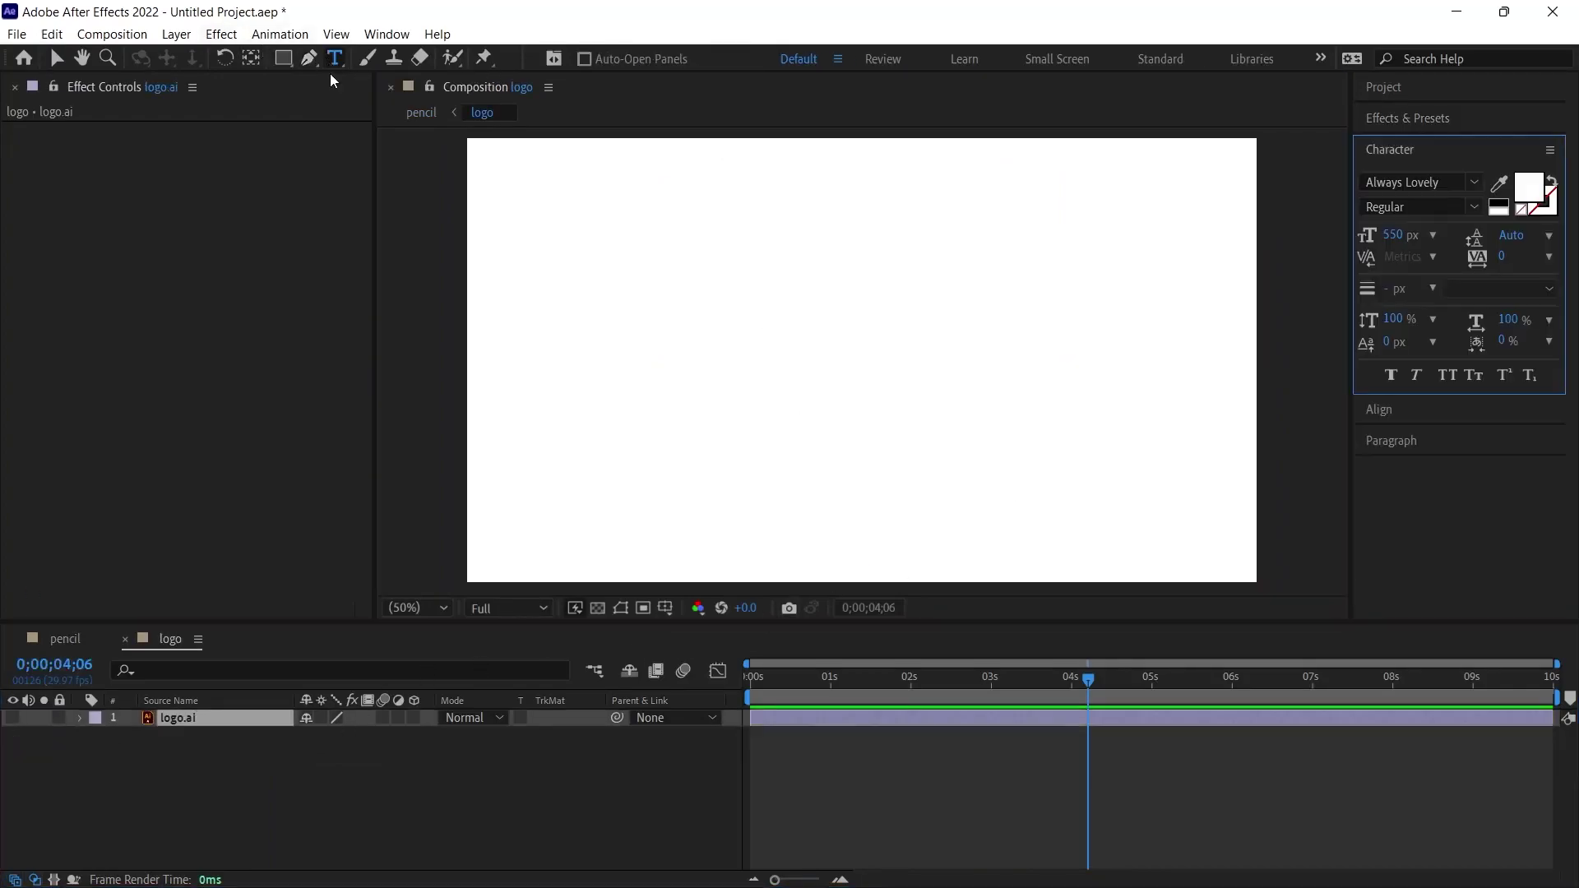
click(771, 375)
text(Ekin)
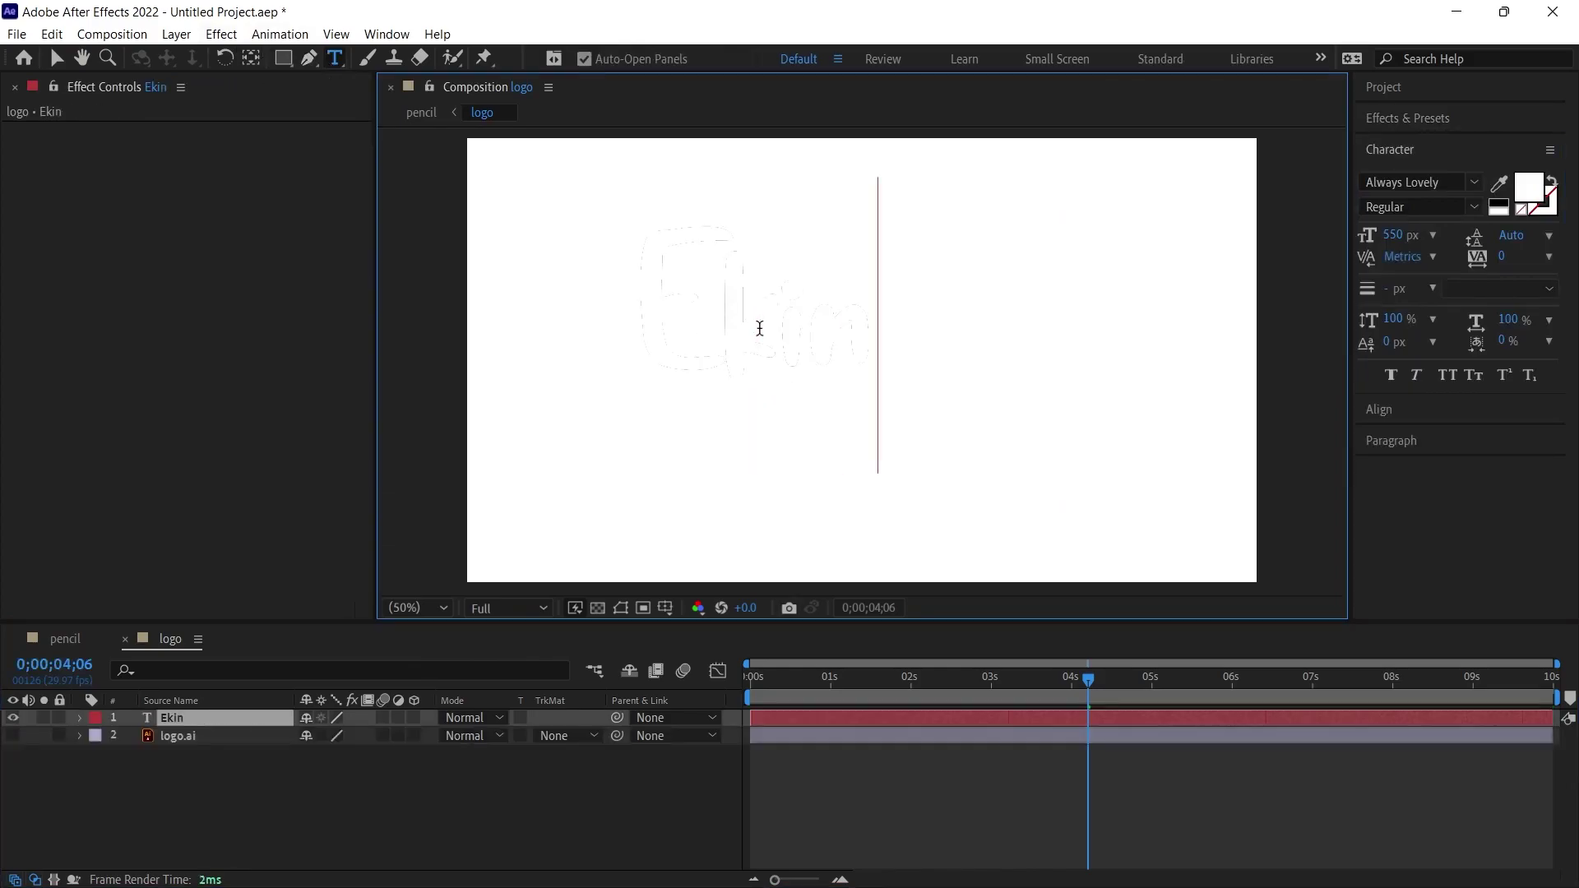
click(1528, 187)
click(1319, 518)
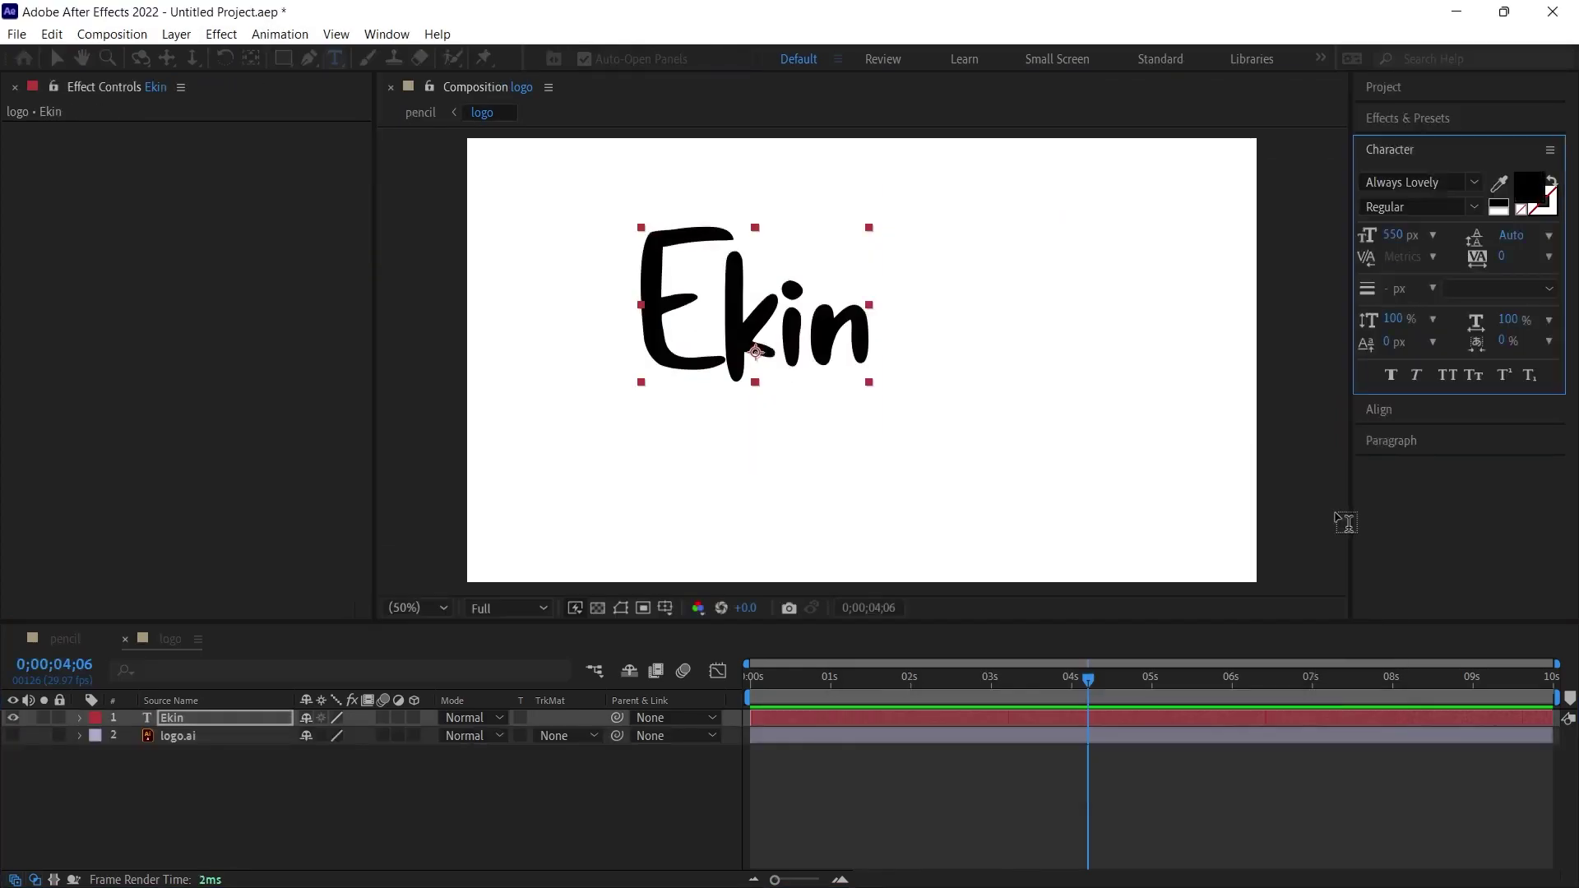
- Centre the name text vertically and horizontally in the composition
click(1388, 416)
click(1512, 232)
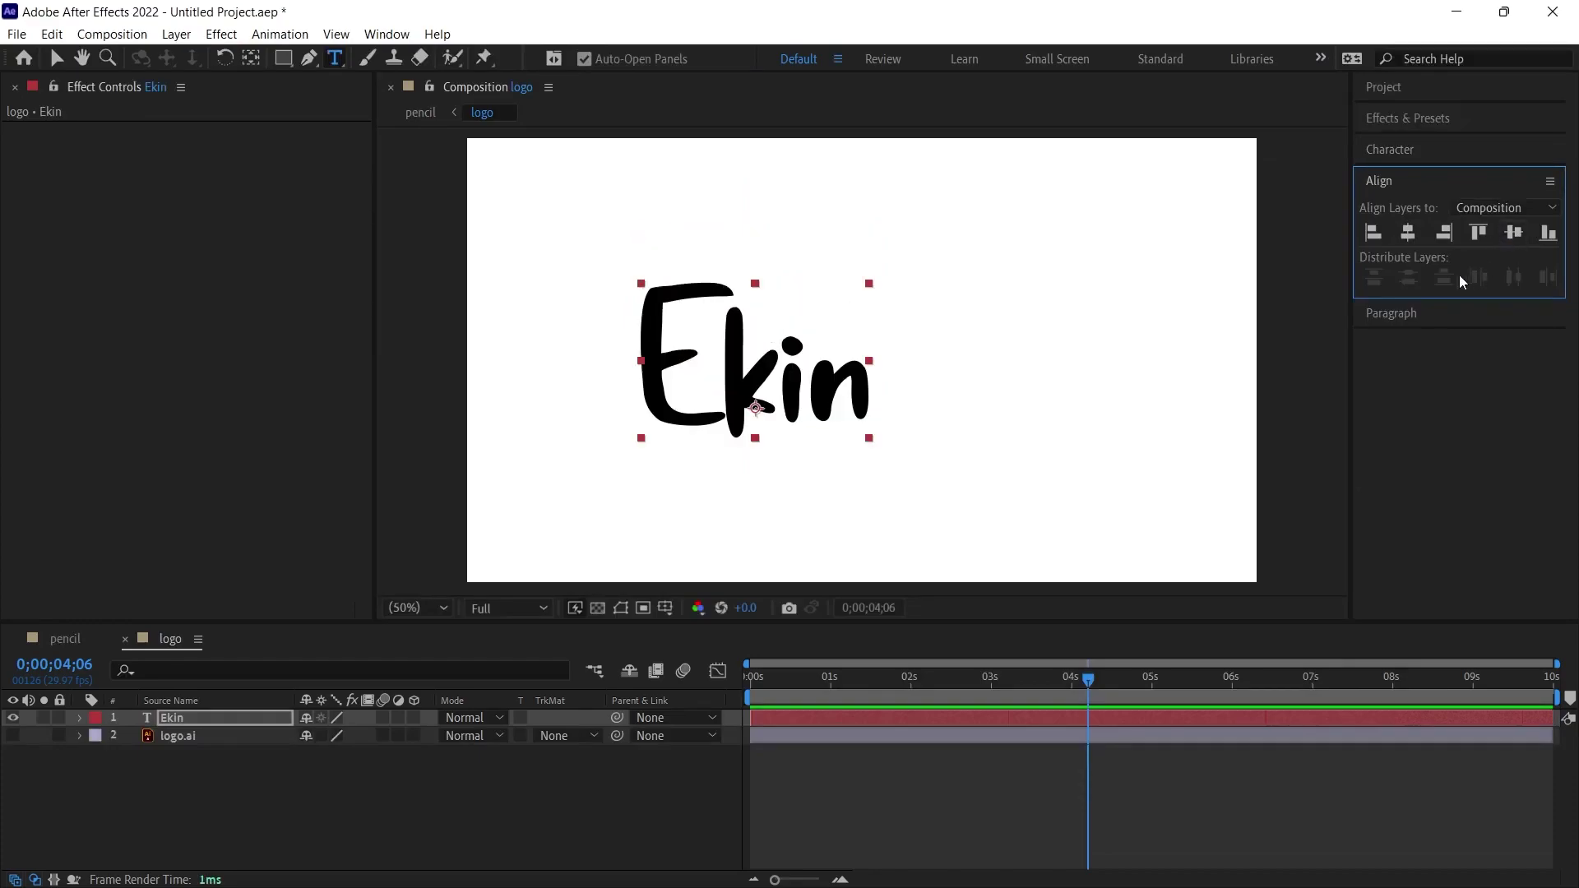
click(1408, 233)
key(v)
click(772, 486)
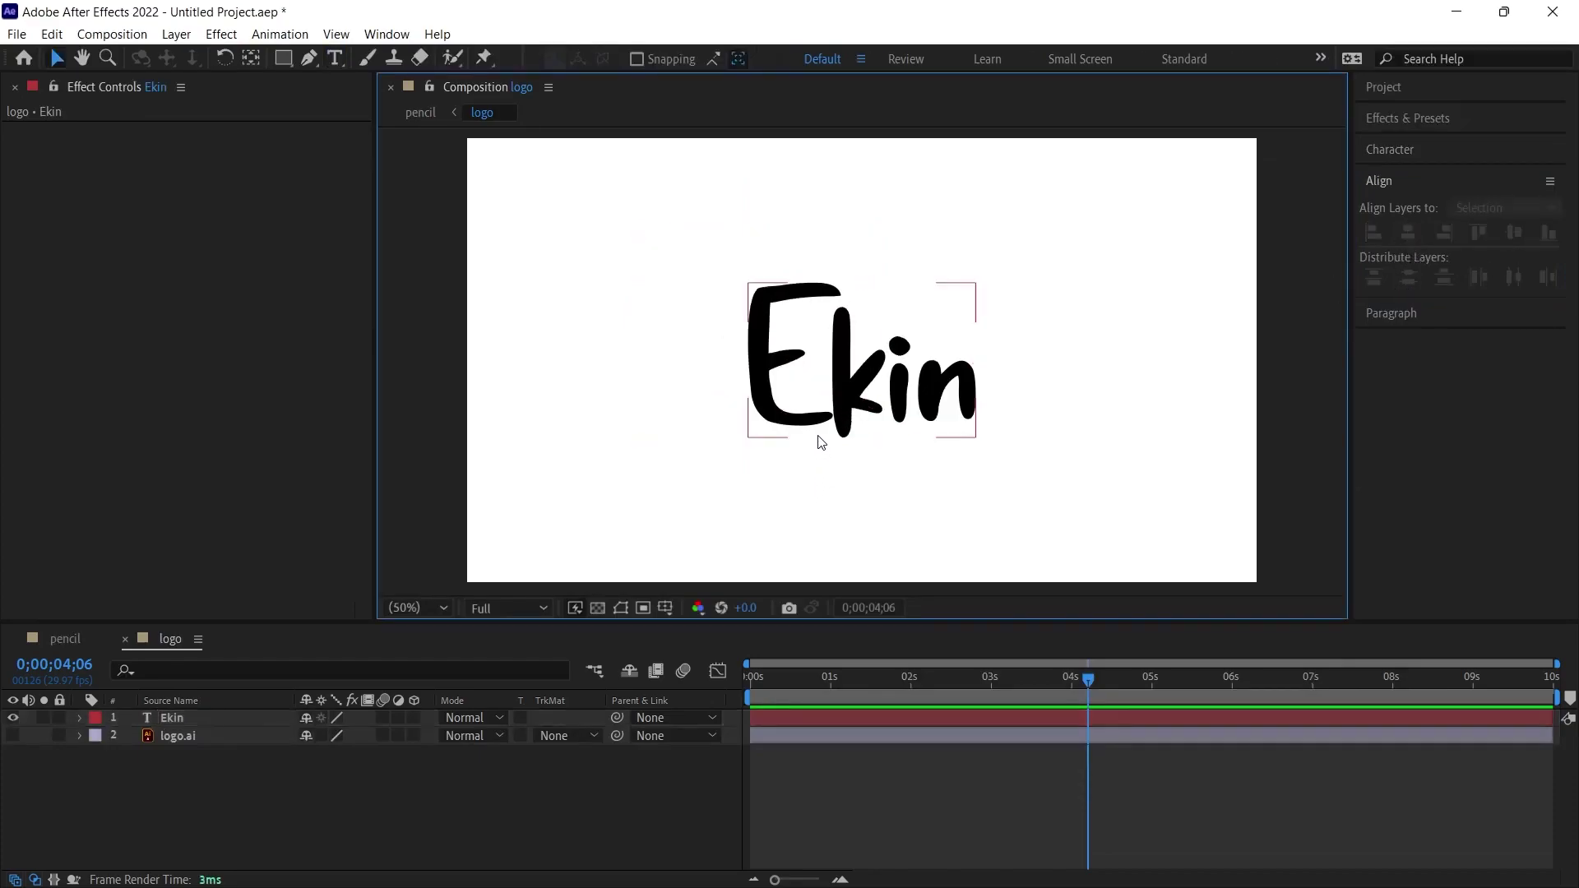
click(66, 640)
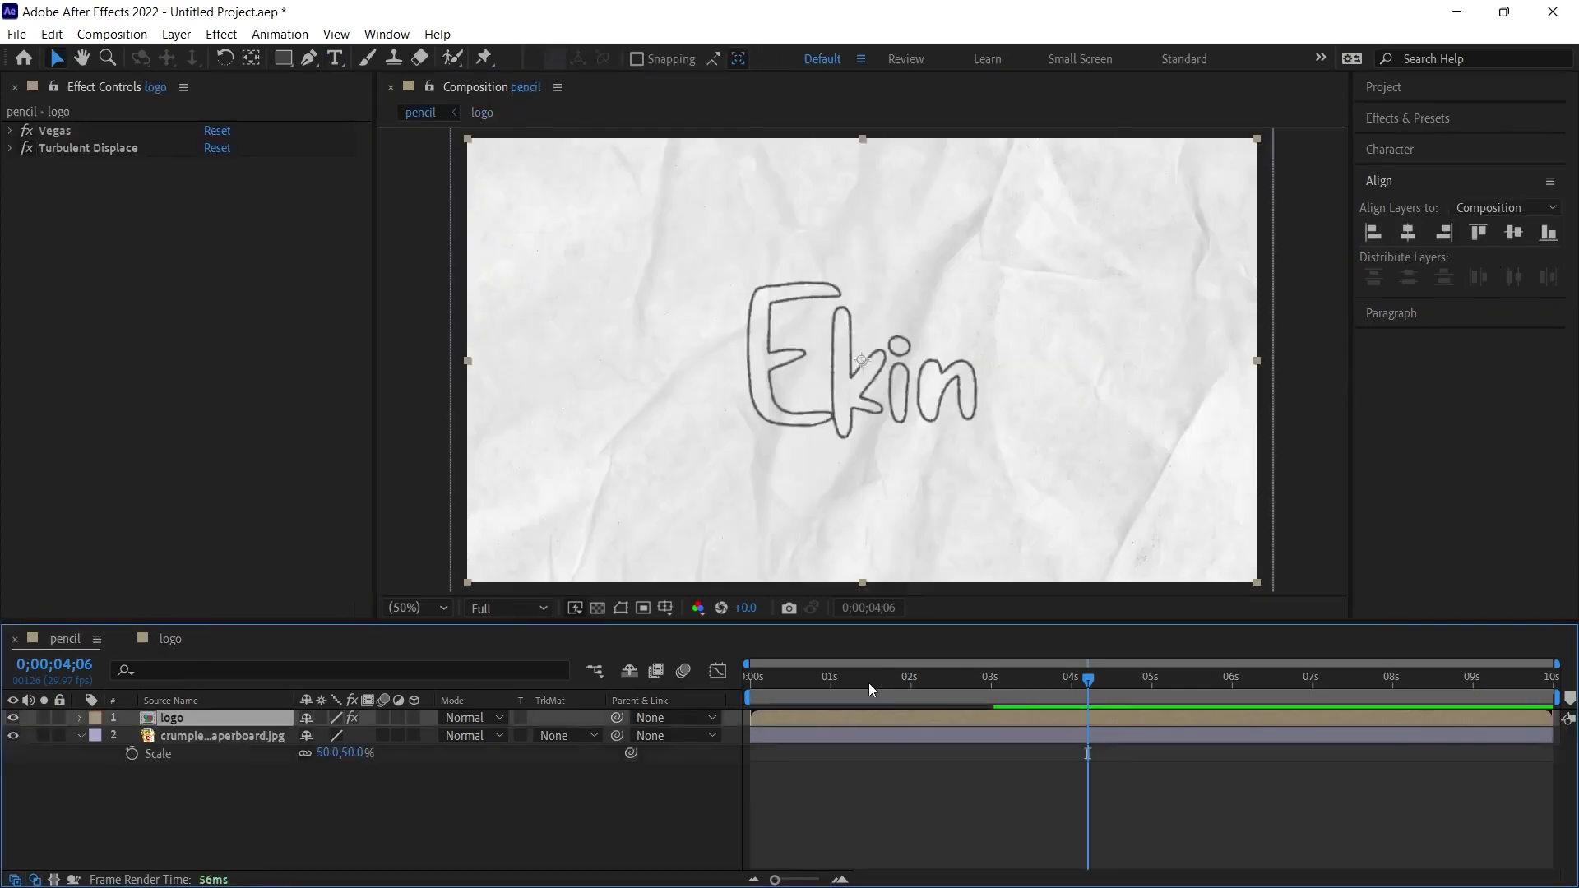
click(749, 676)
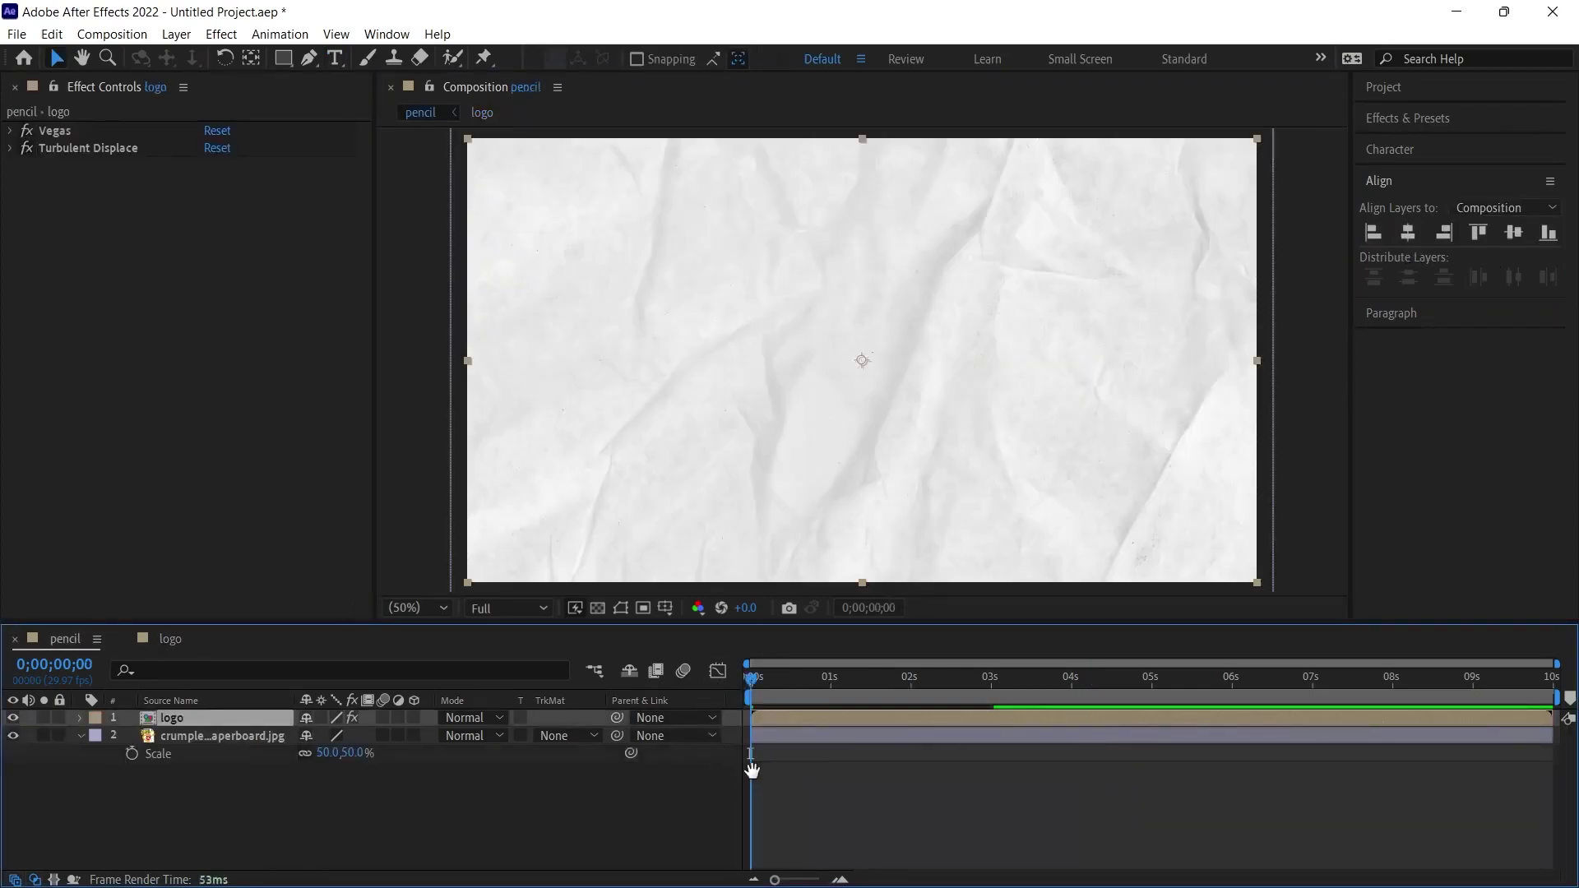
key(space)
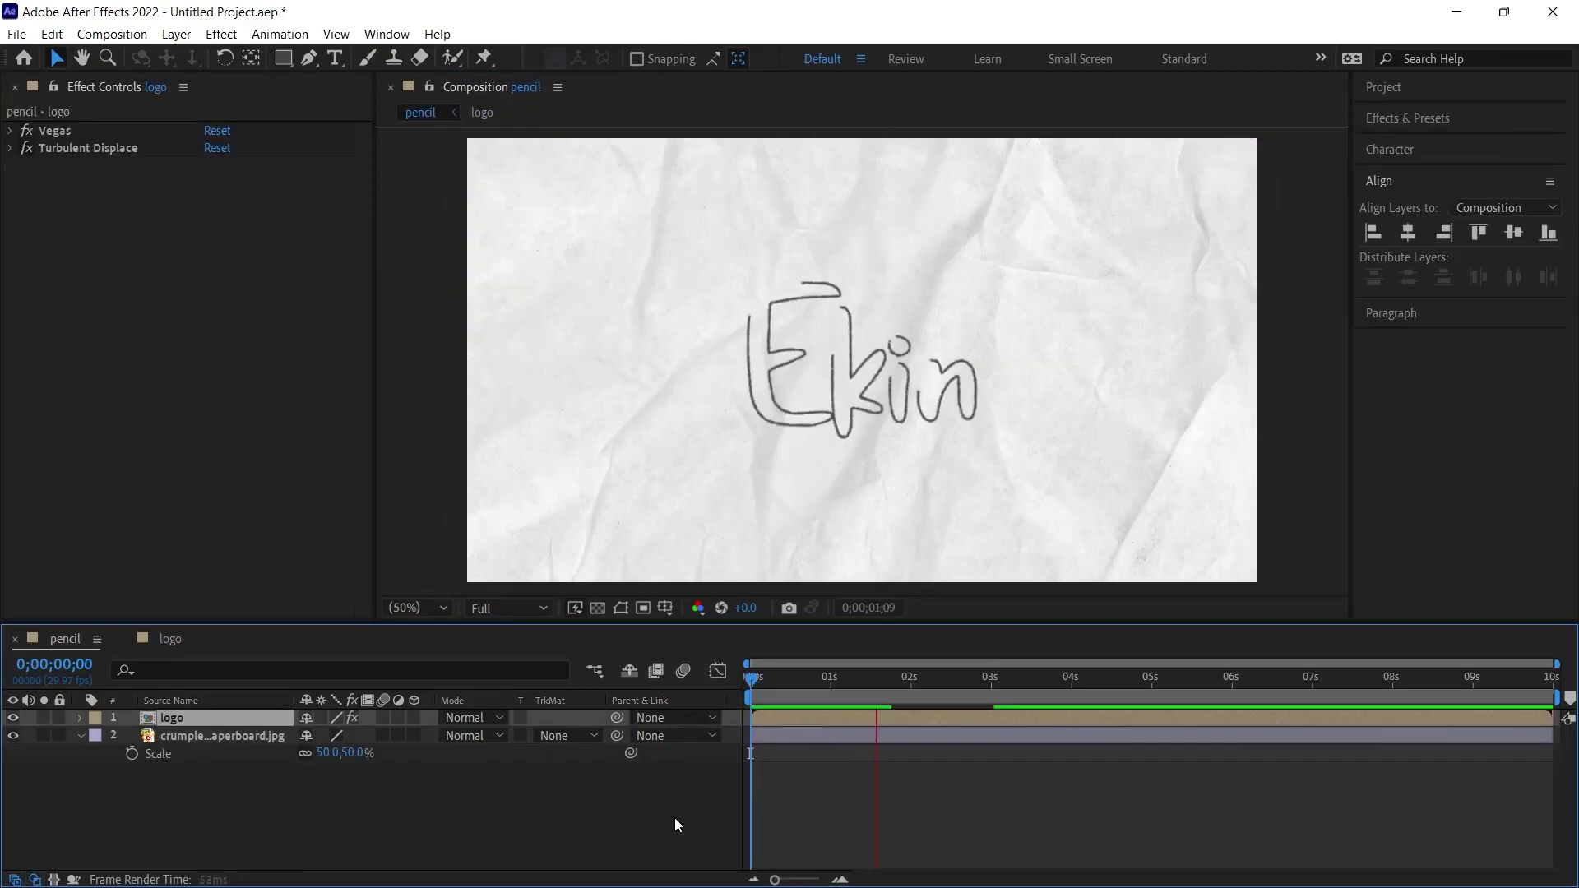
key(space)
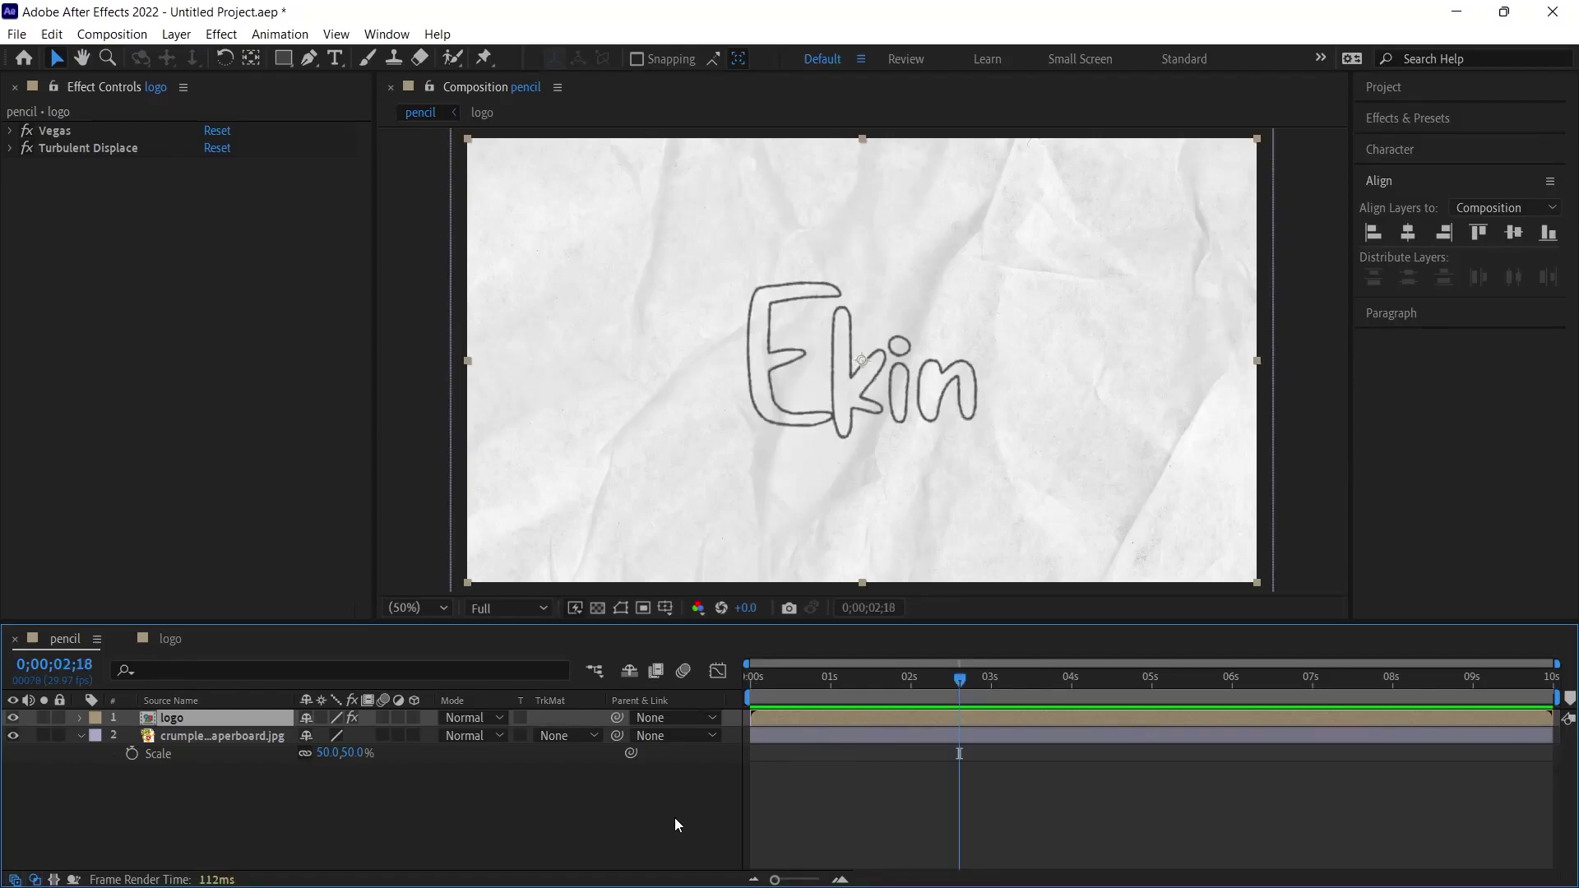
double_click(172, 717)
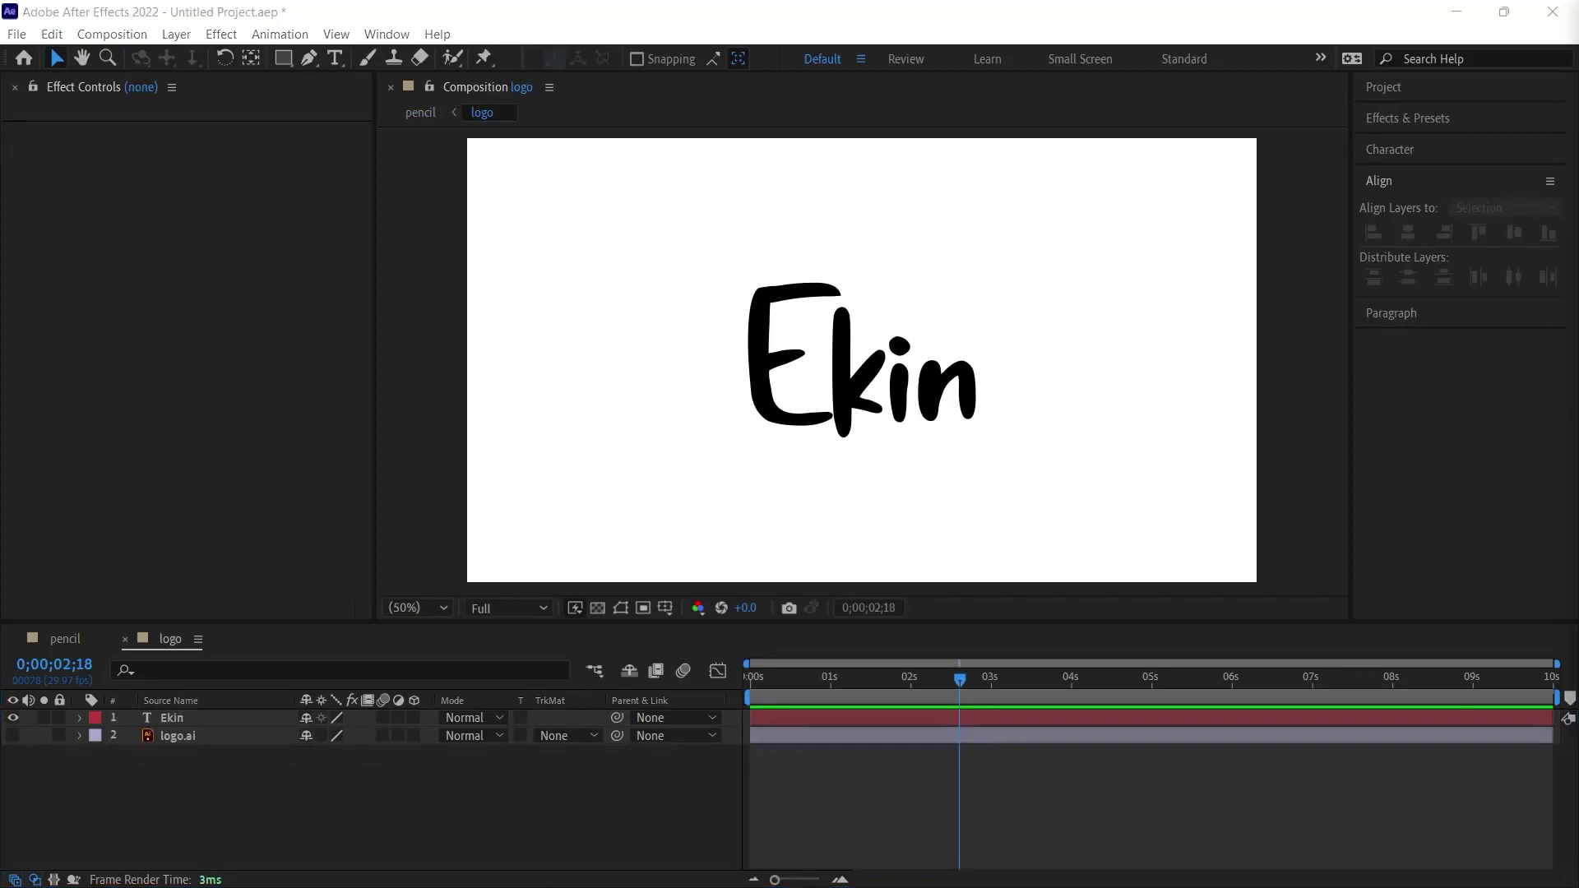
- Replace the name text with the pasted Font Awesome Twitter glyph and centre it
click(856, 350)
double_click(855, 350)
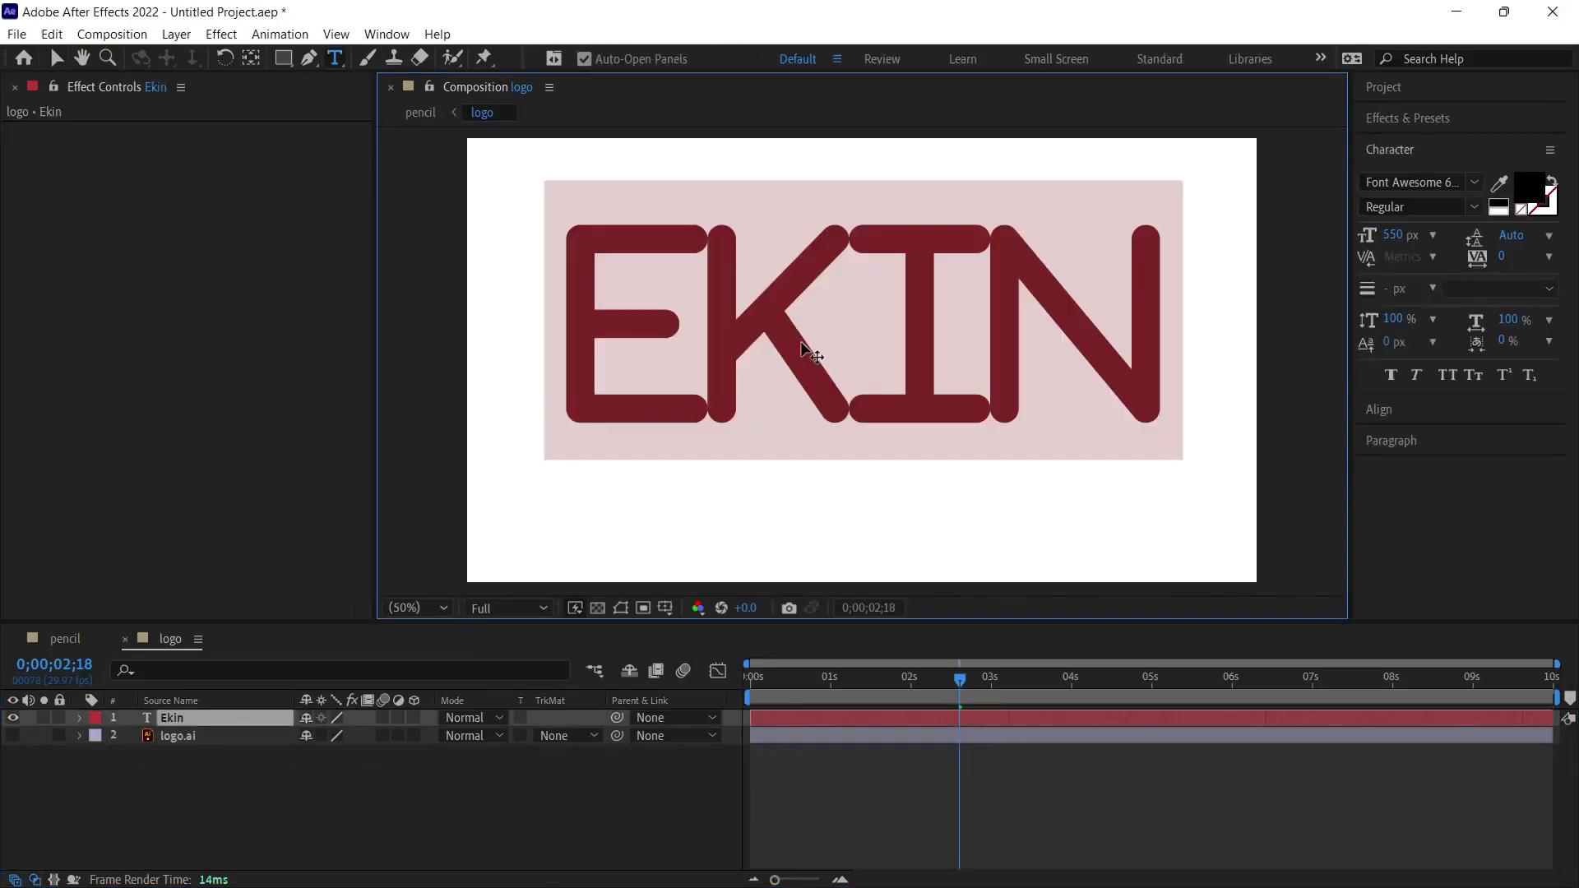
key(ctrl+v)
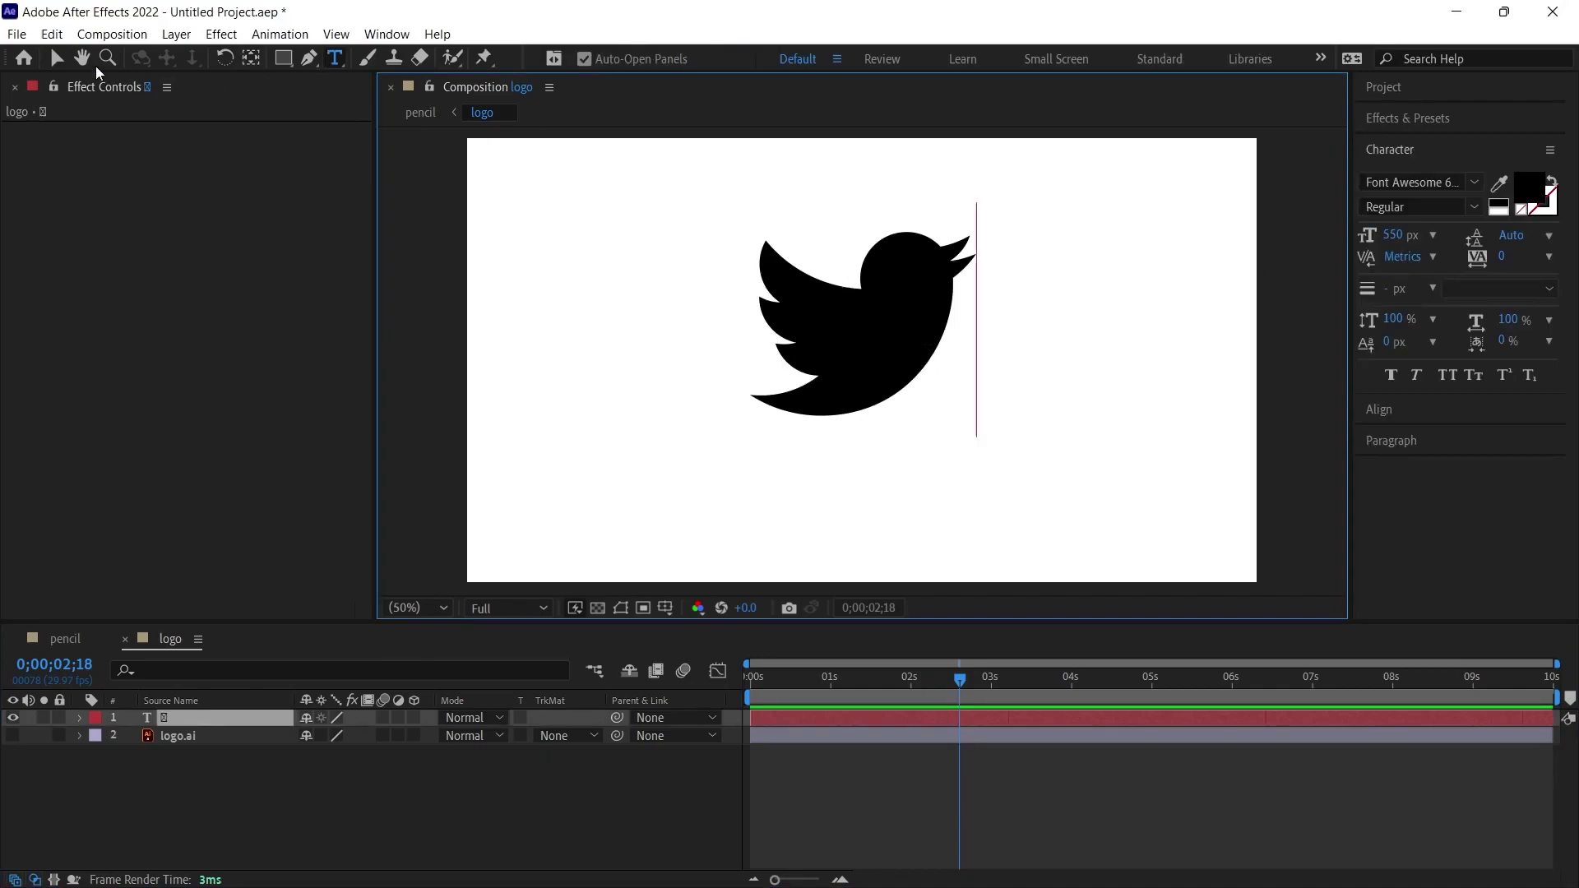
click(56, 59)
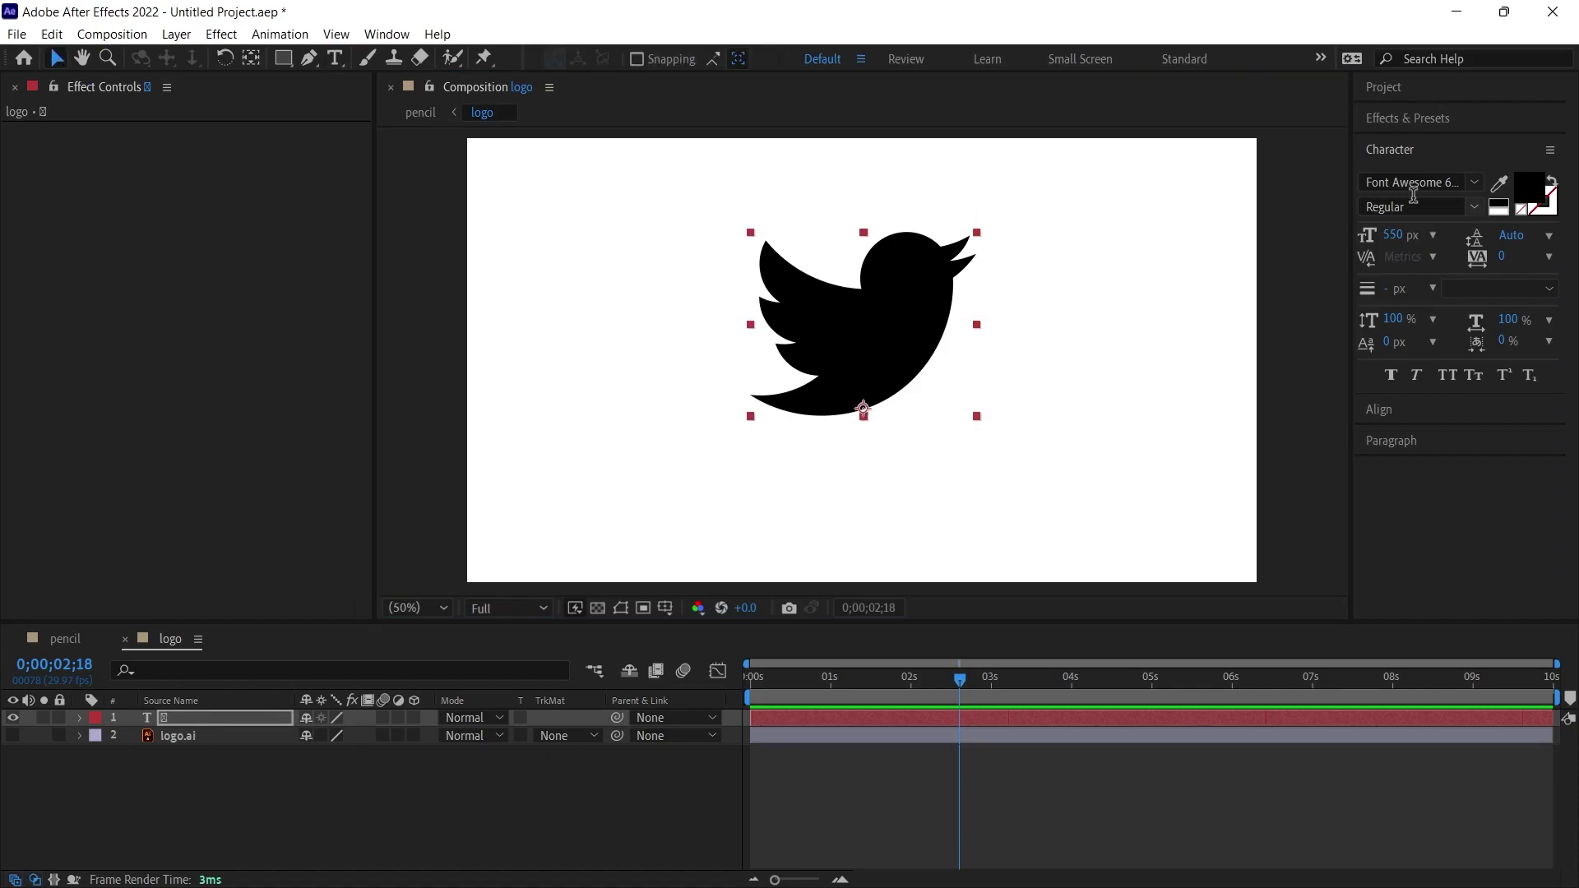
click(1379, 409)
click(1408, 232)
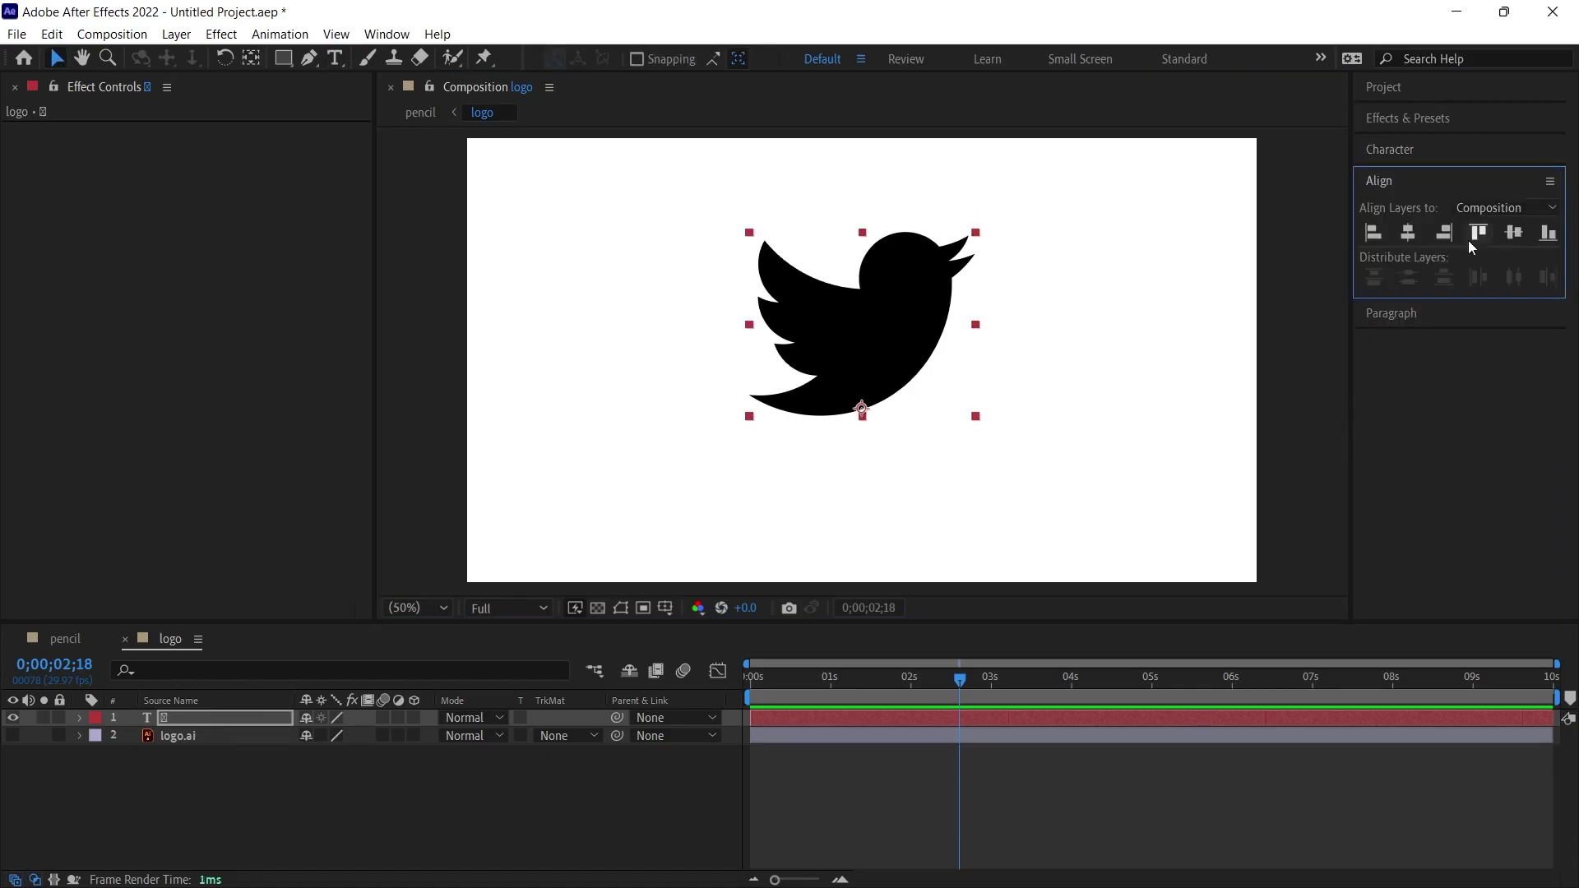
click(1514, 232)
- Preview the bird's pencil sketch from the start in the pencil comp
click(65, 638)
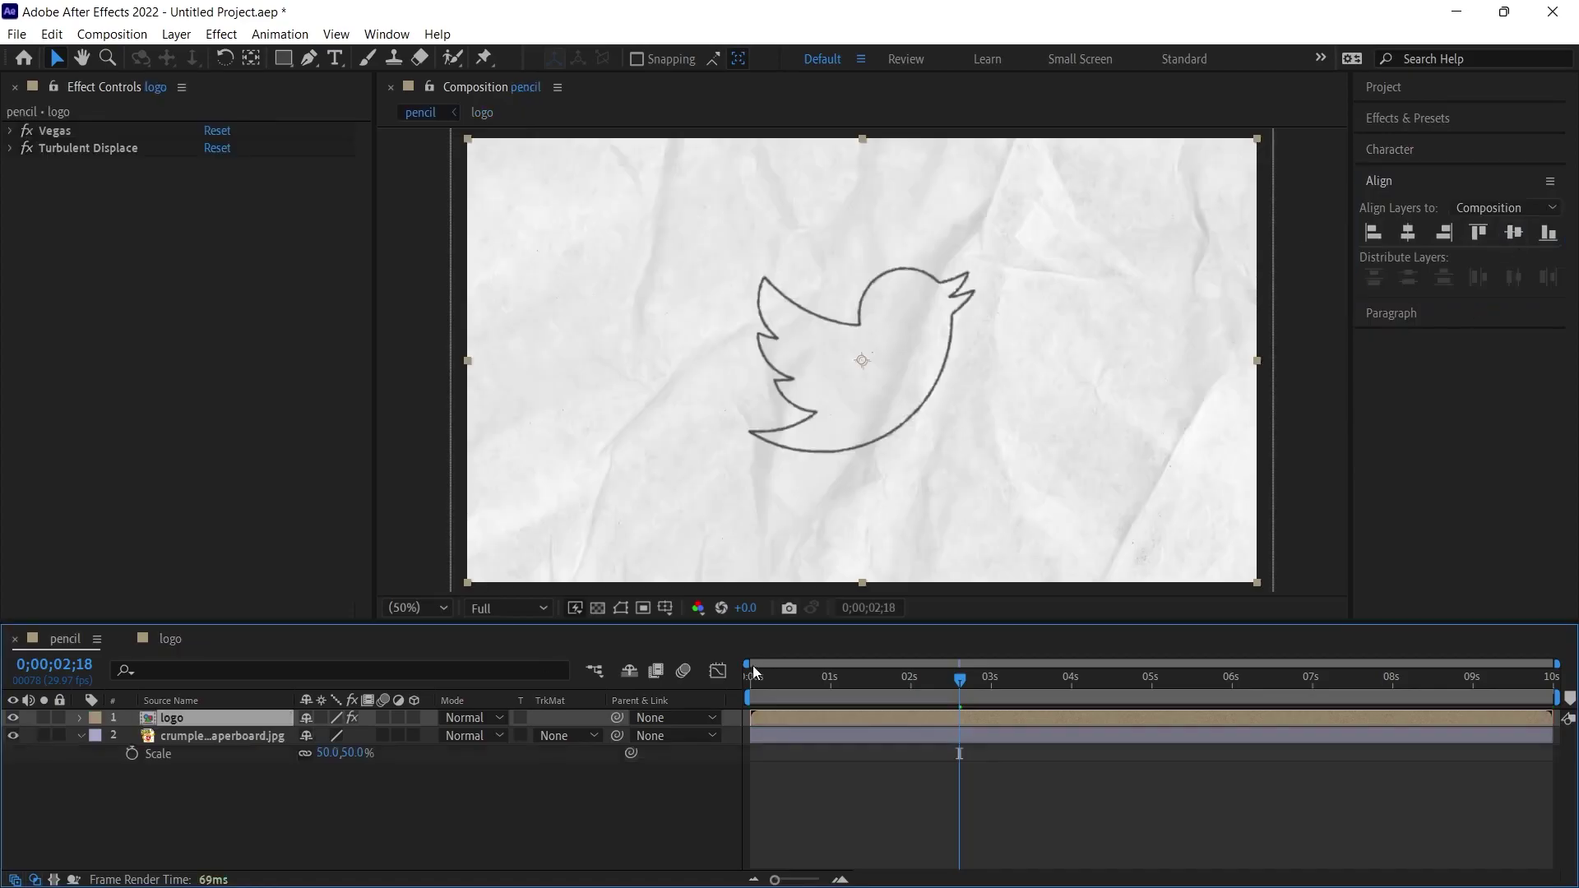
drag(800, 669, 722, 679)
key(space)
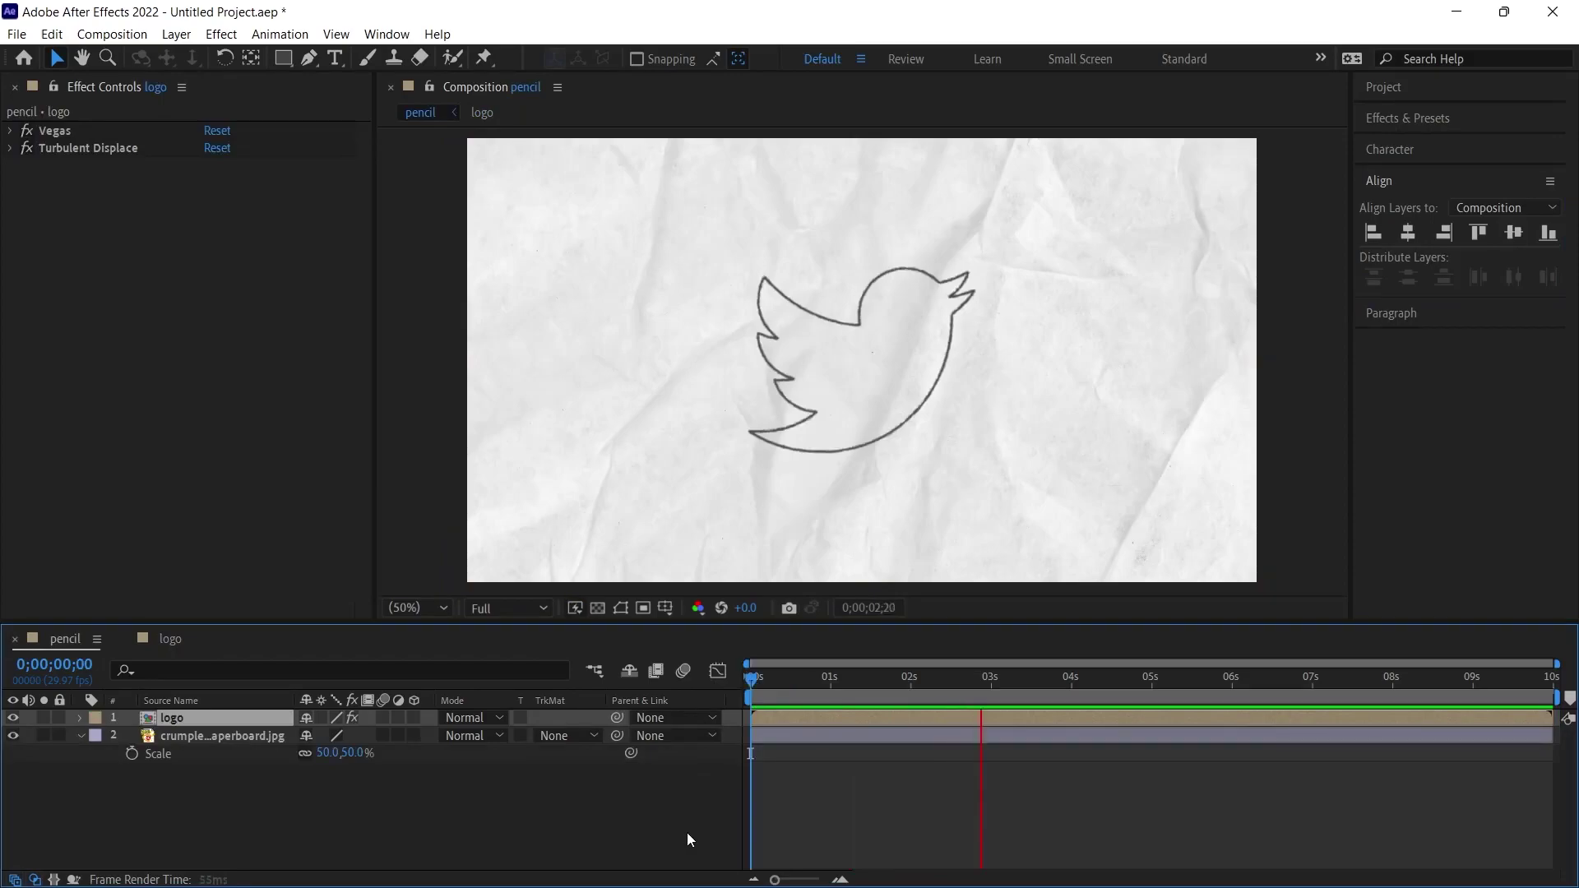
key(space)
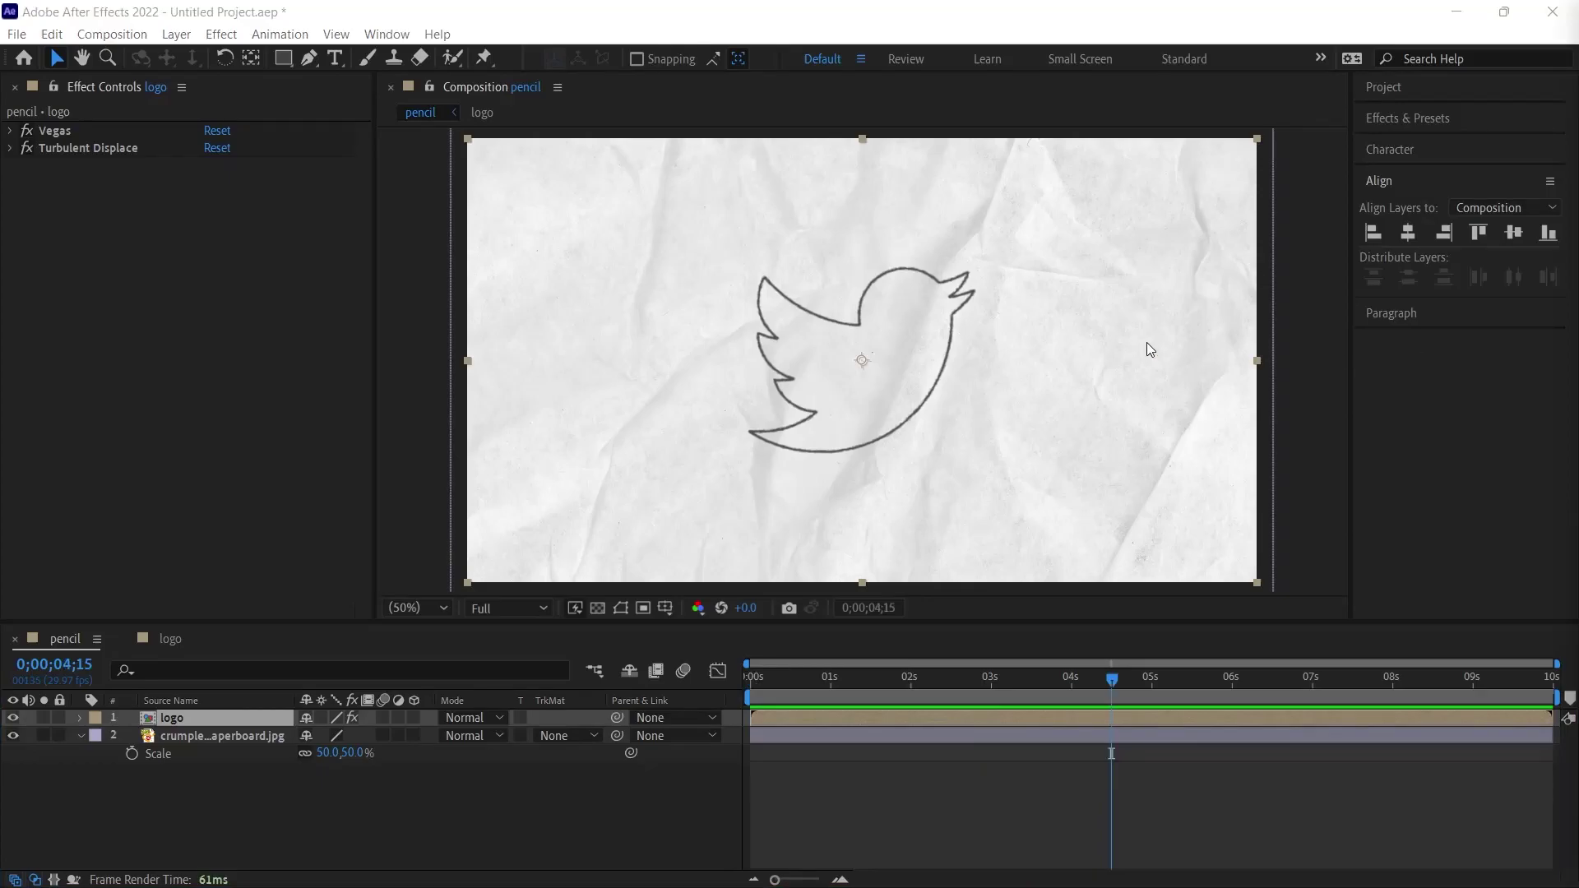
- In the logo precomp, swap the bird for a 289 px PlayStation icon and nudge it up-left
double_click(134, 715)
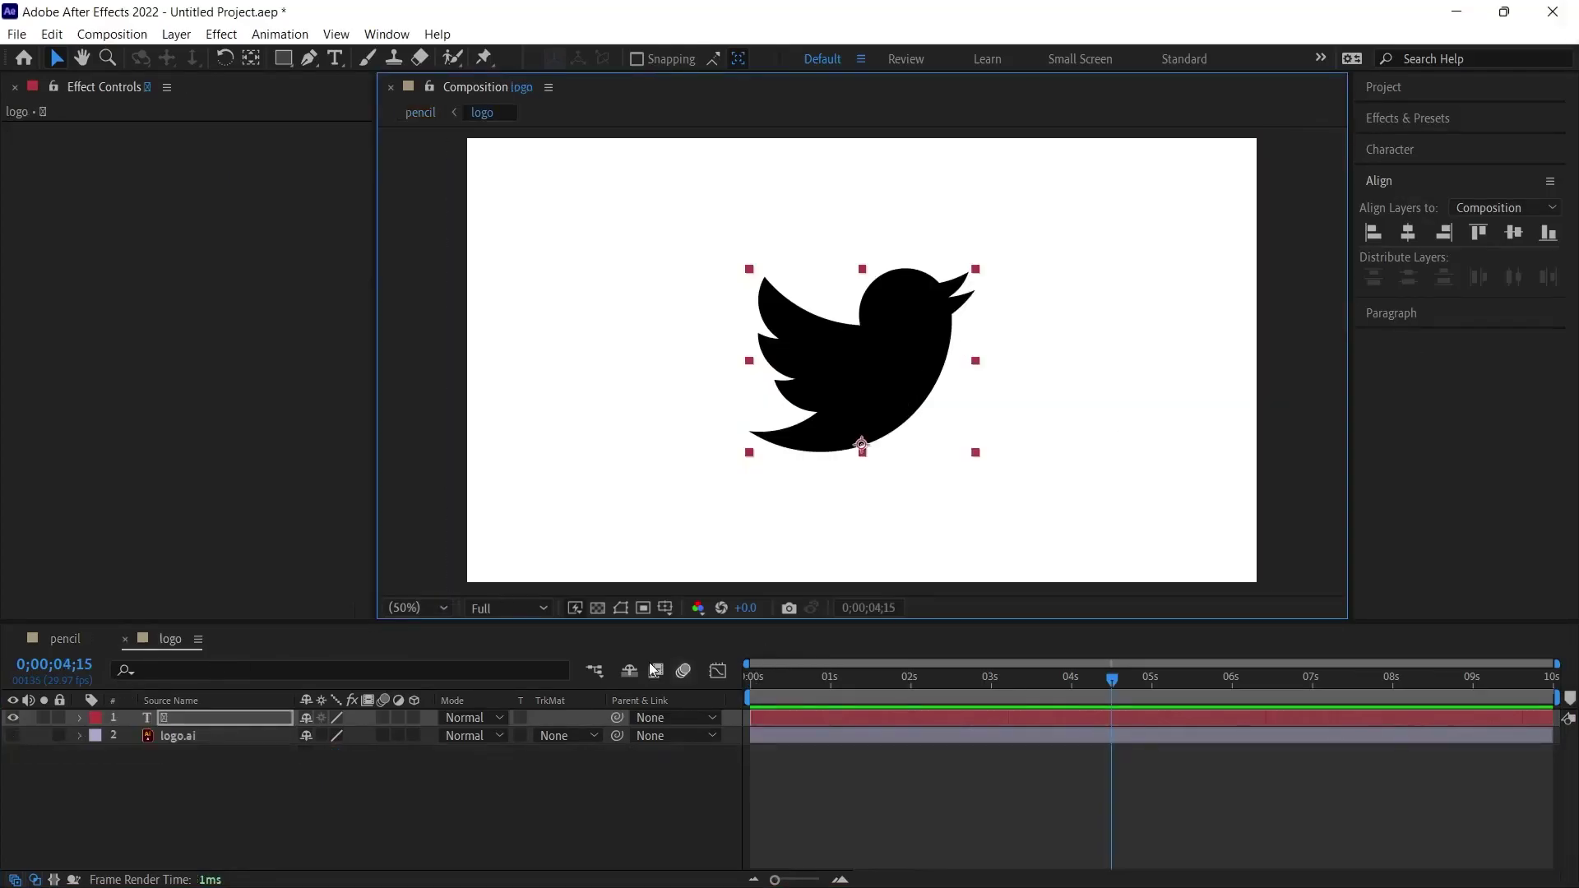
click(334, 58)
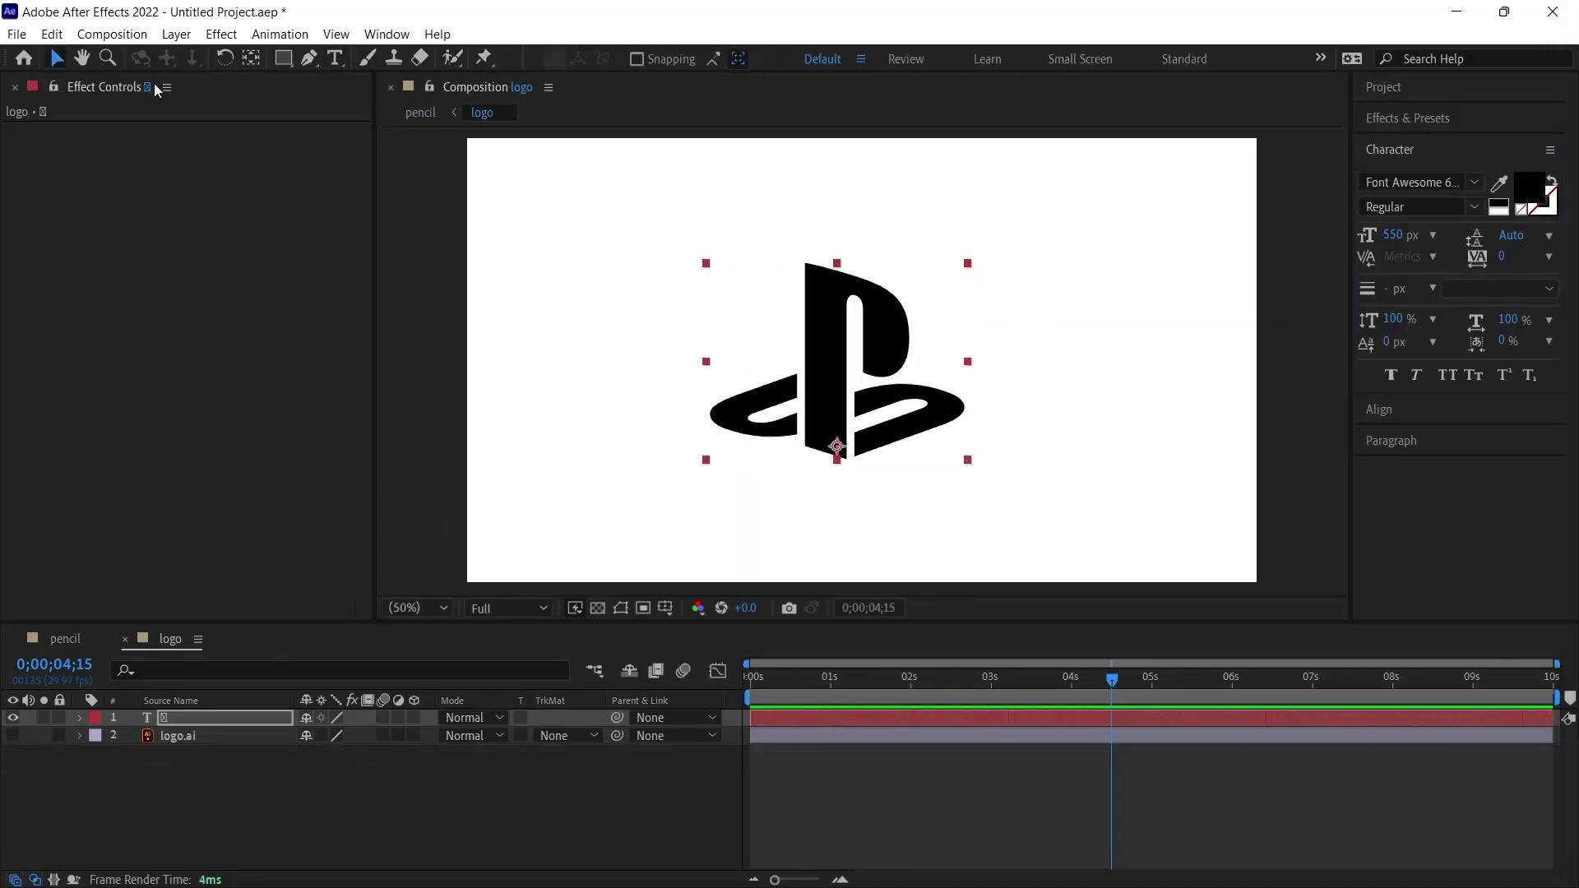
click(1378, 410)
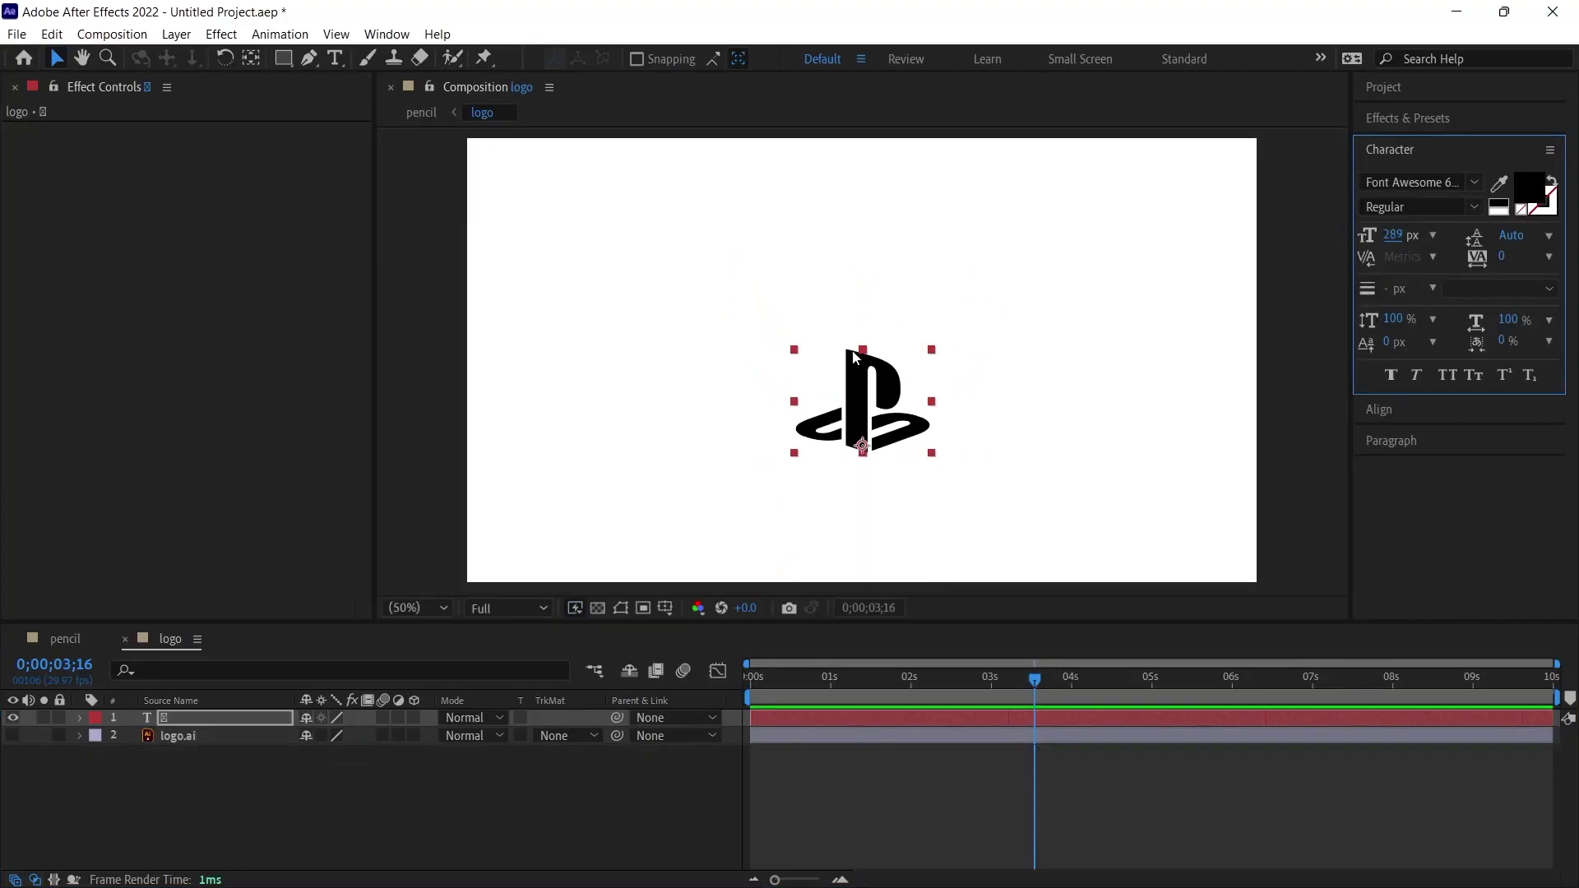
drag(856, 356, 804, 265)
- Duplicate the PlayStation layer, move the copy down-right, and paste an Apple glyph into it
key(ctrl+d)
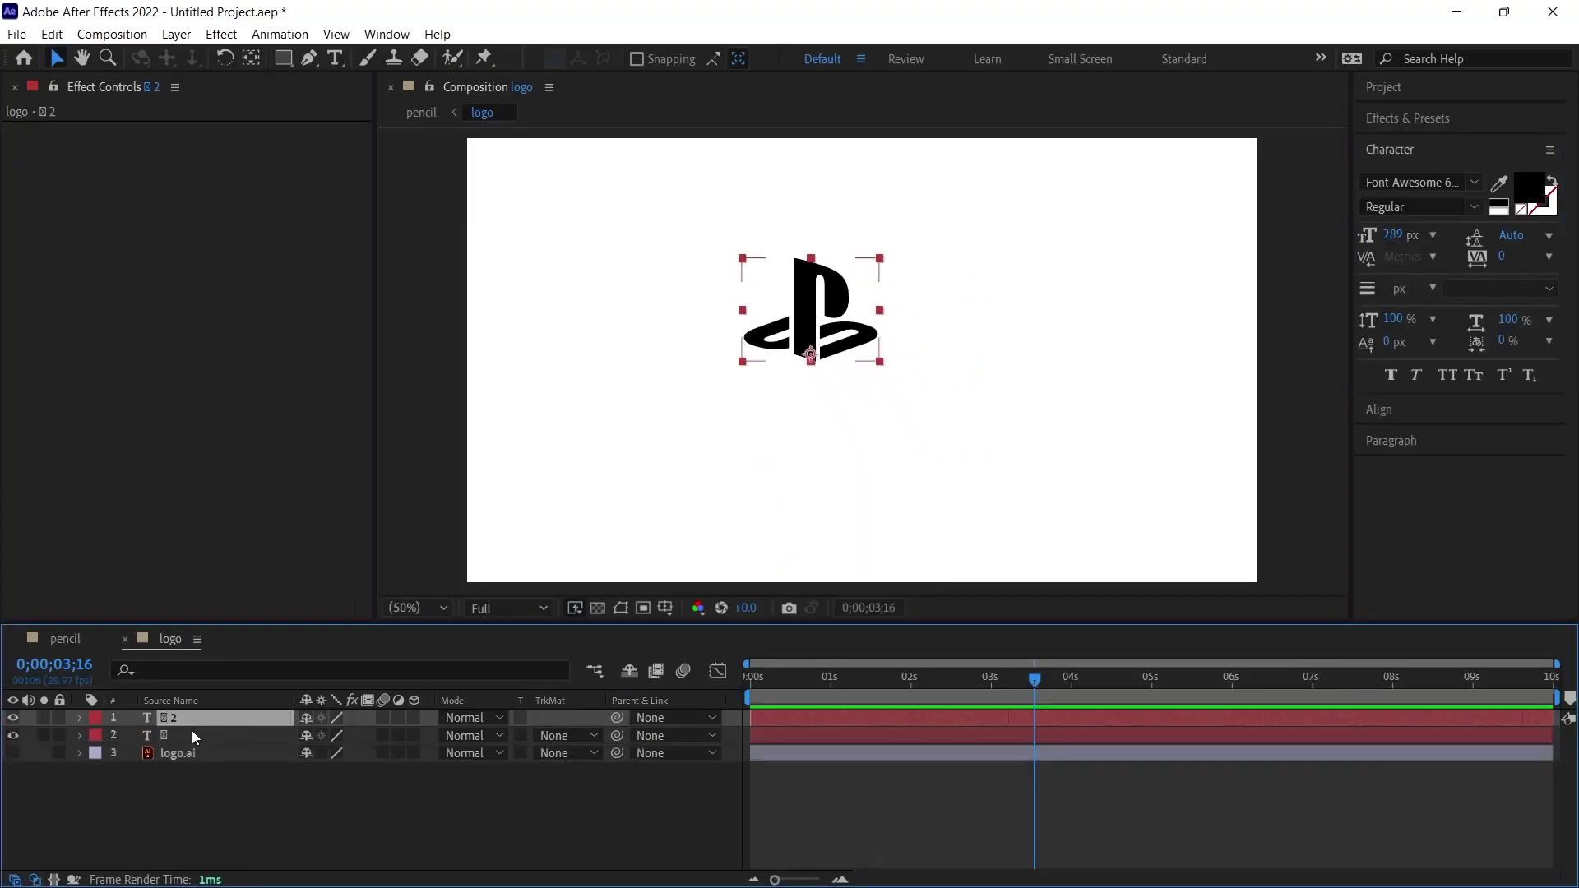
drag(810, 354, 906, 463)
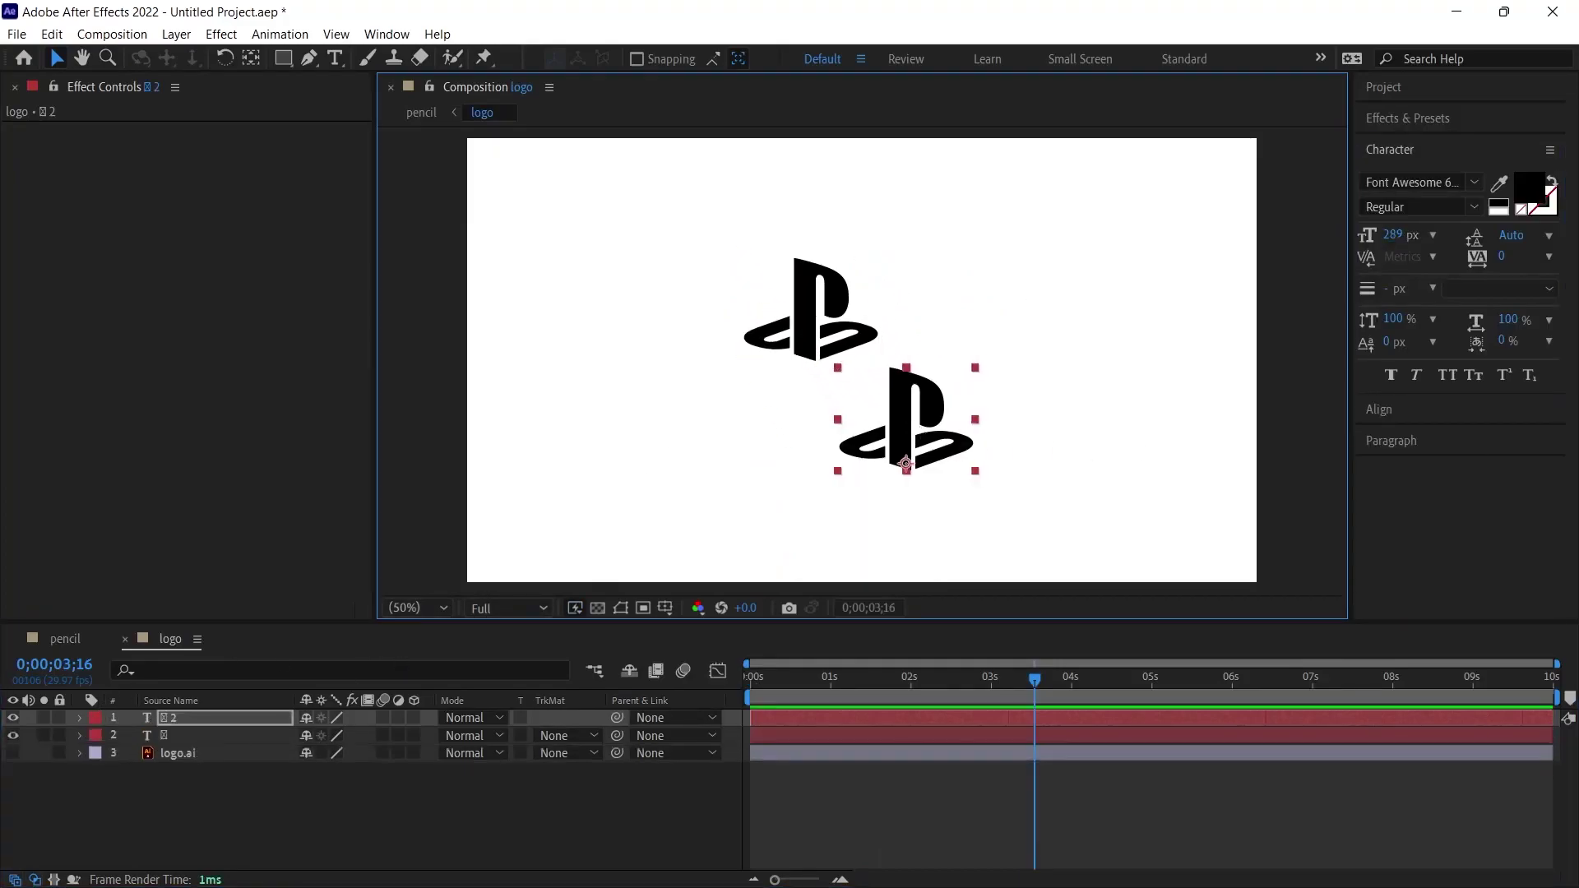
double_click(905, 463)
key(ctrl+v)
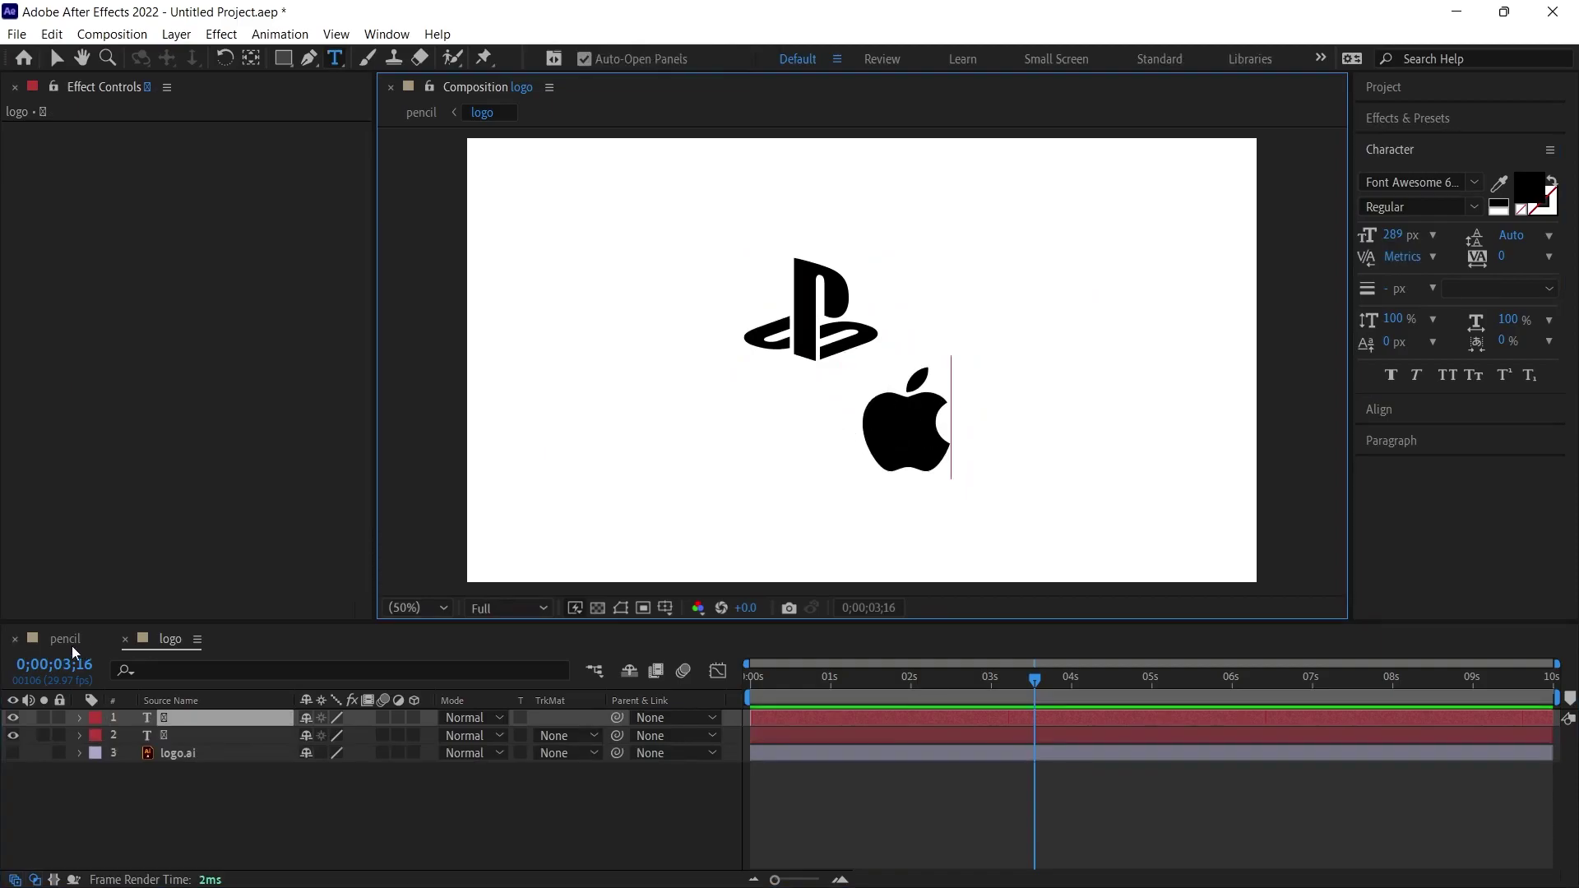
- Preview the two sketched icons in the pencil comp
click(51, 645)
key(space)
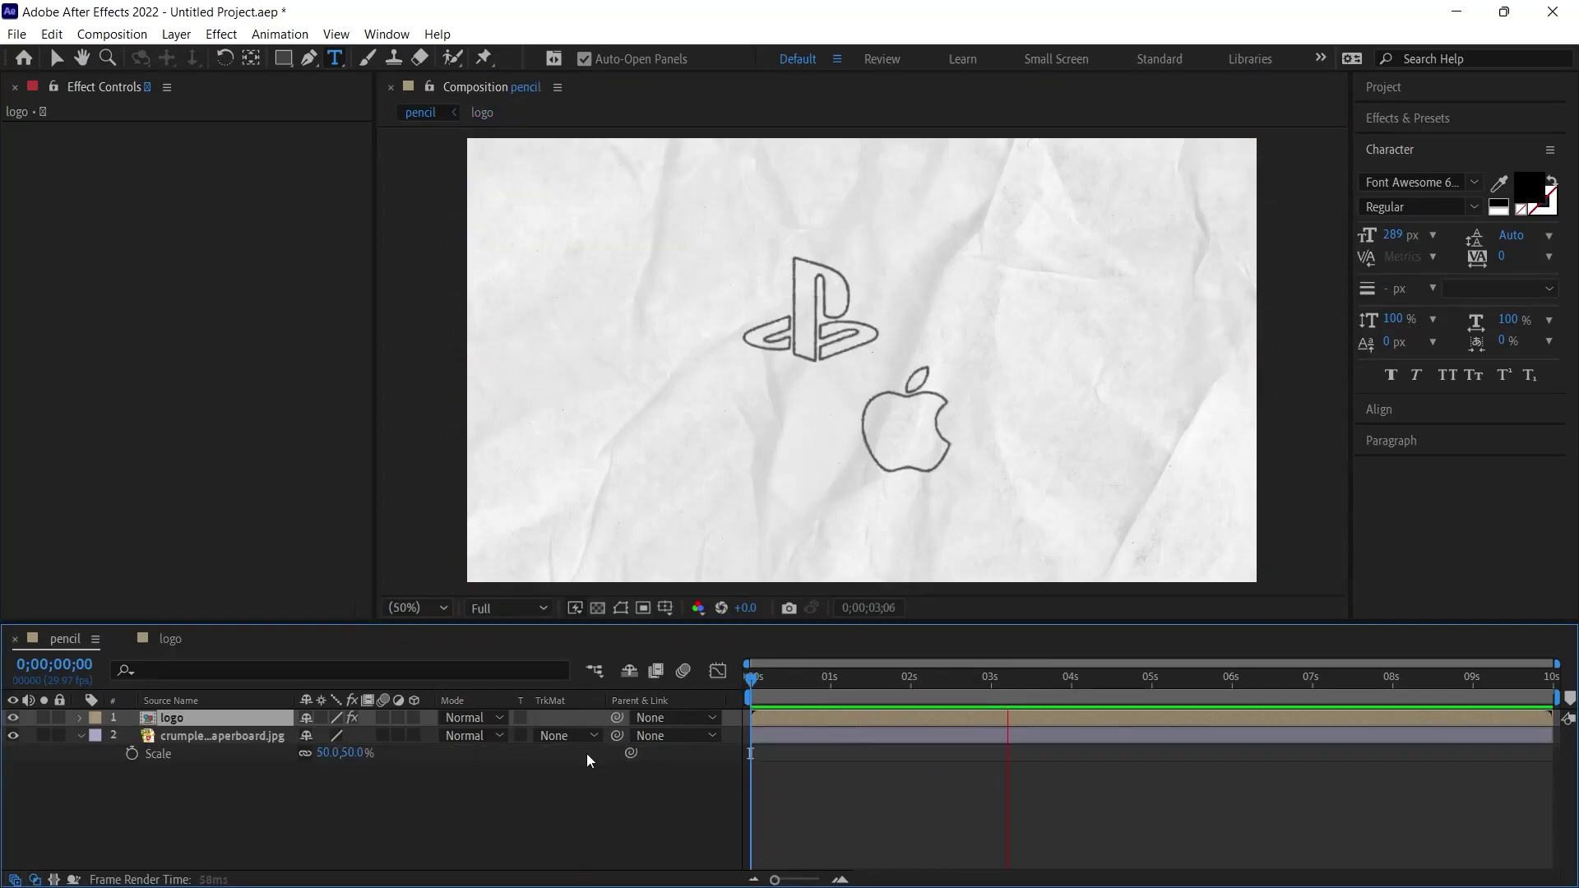
key(space)
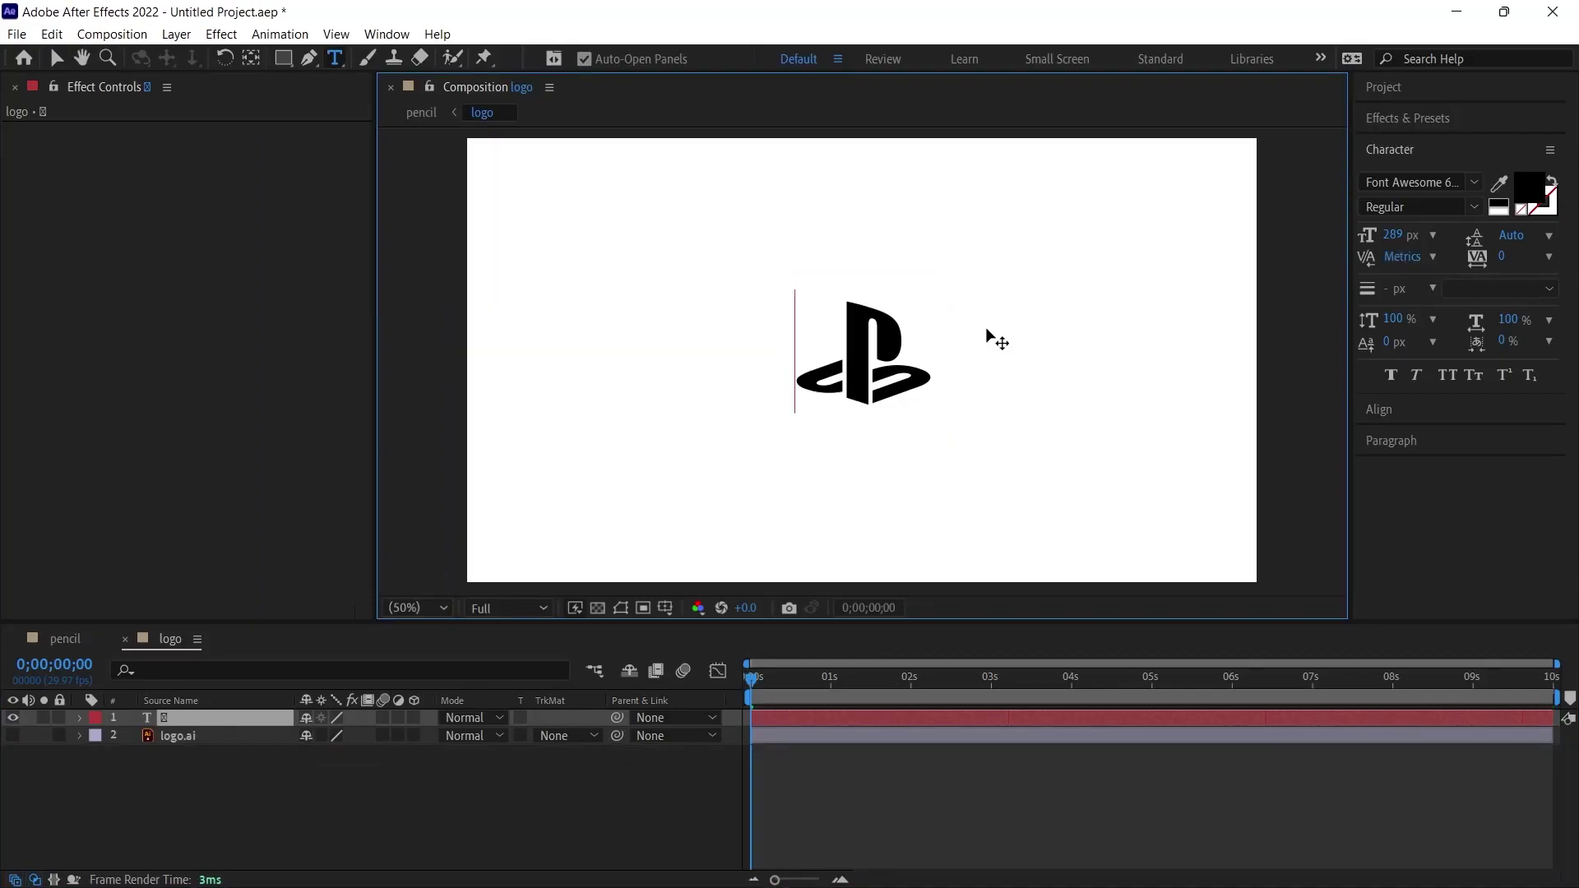
- Retype the glyph as 'Apple' and set its font to Fantastic
key(ctrl+a)
text(Apple)
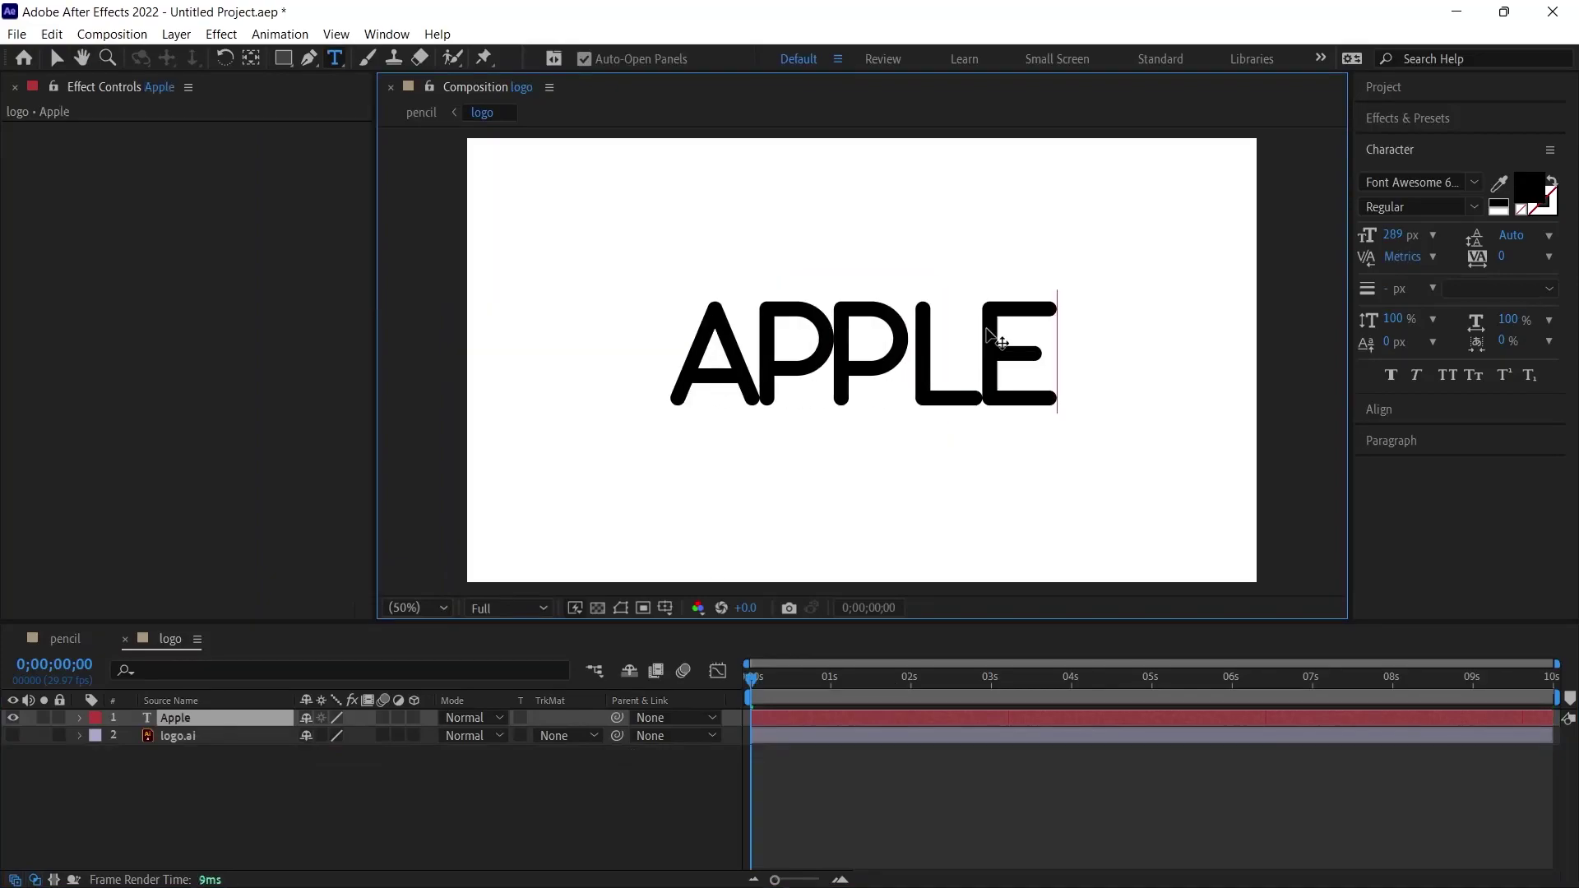
key(ctrl+a)
click(1410, 181)
text(fan)
key(Return)
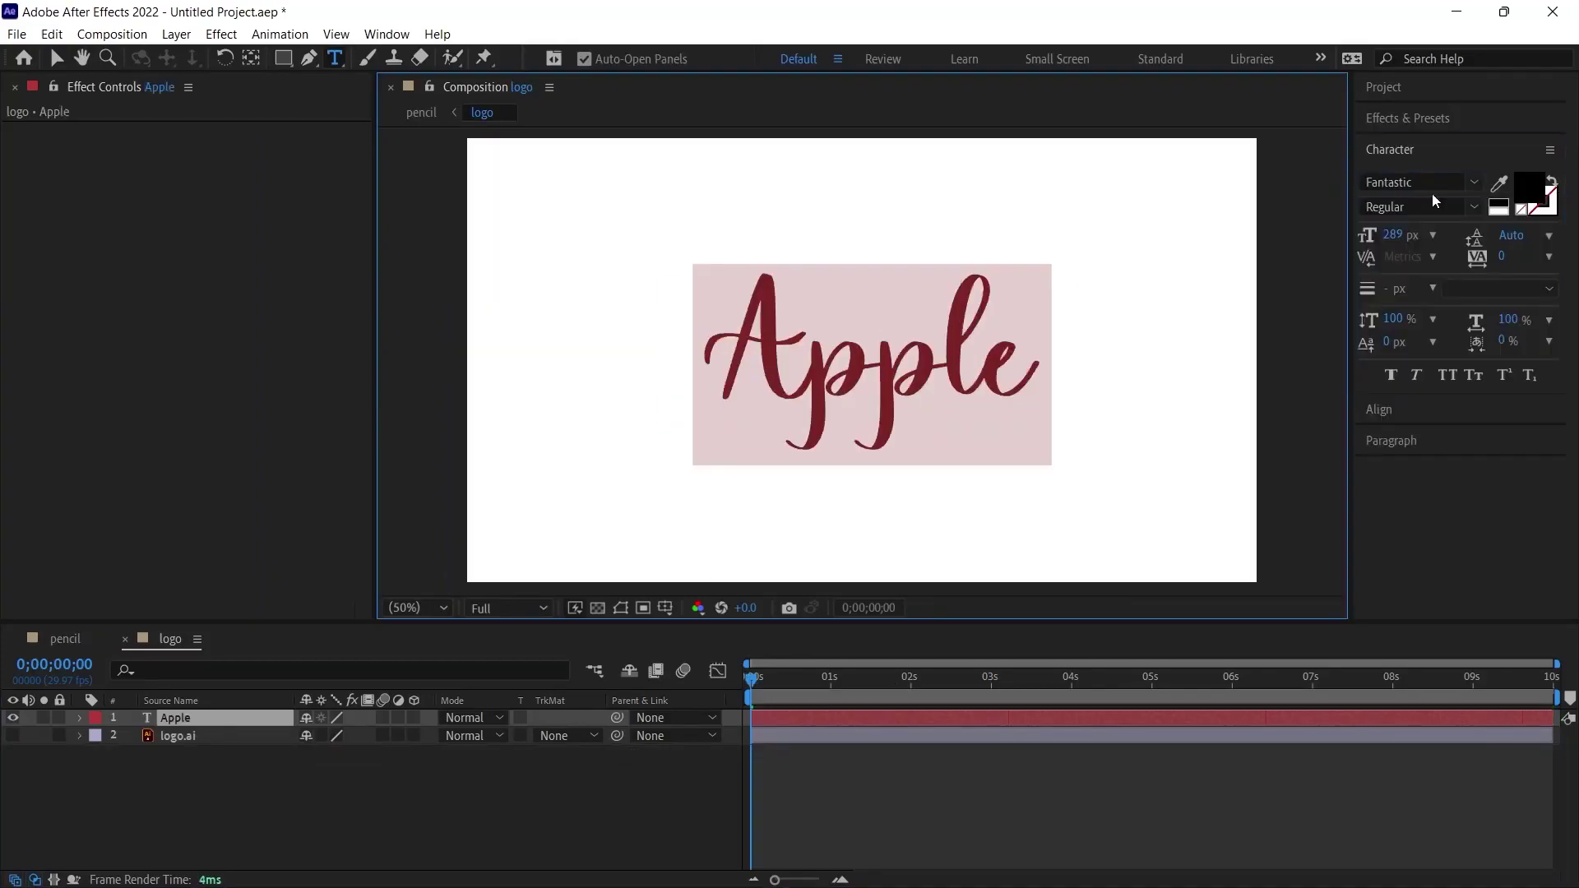
click(1051, 412)
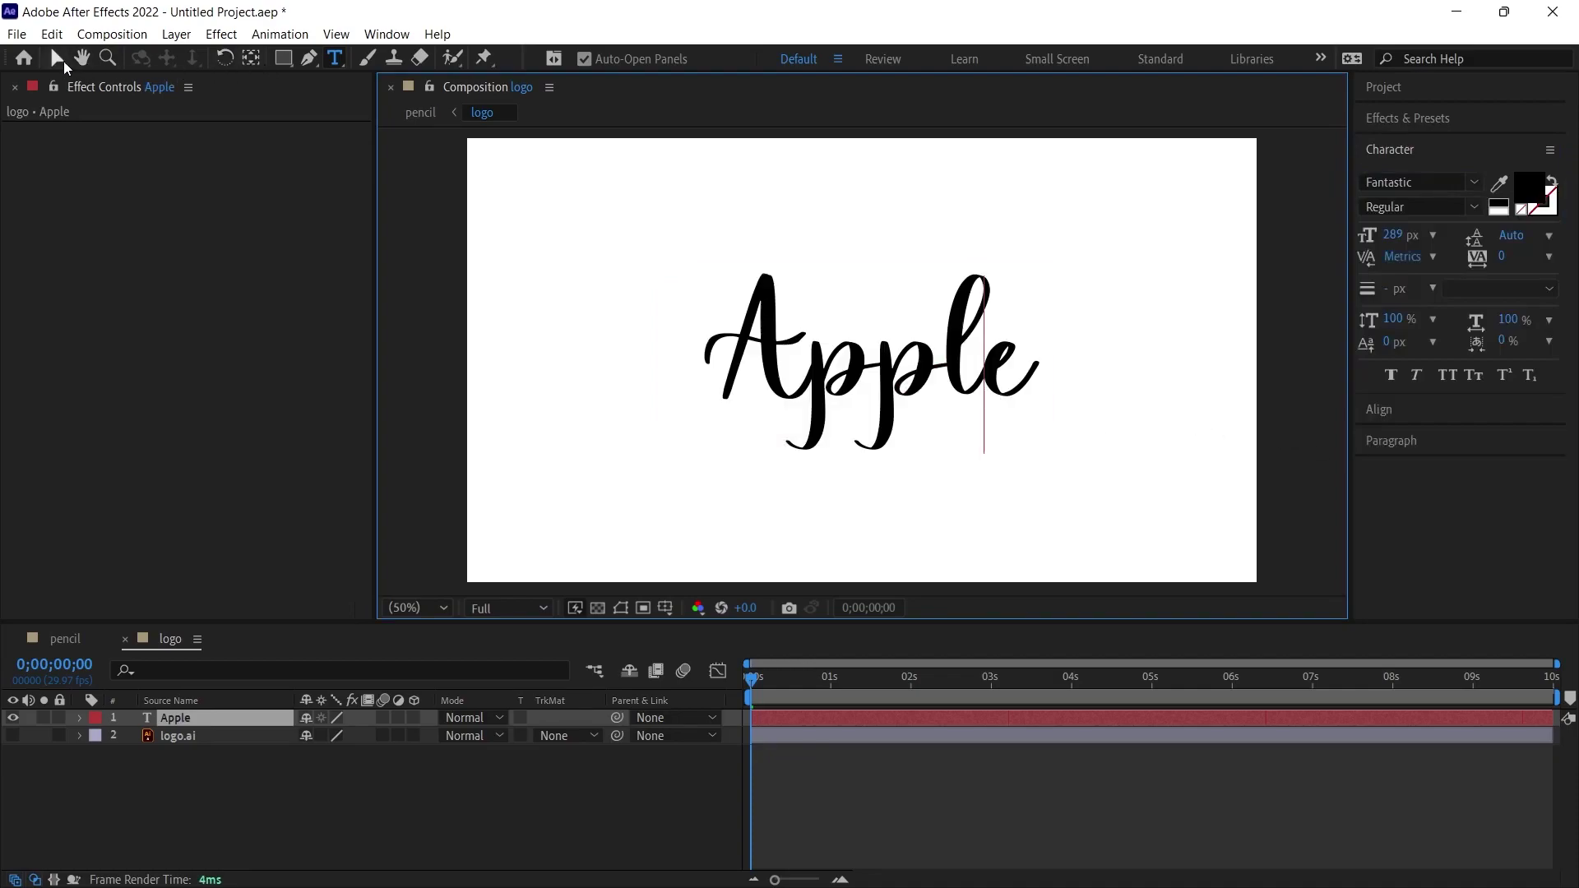
- Centre the Apple text and preview its sketch in the pencil comp
click(56, 58)
click(1514, 233)
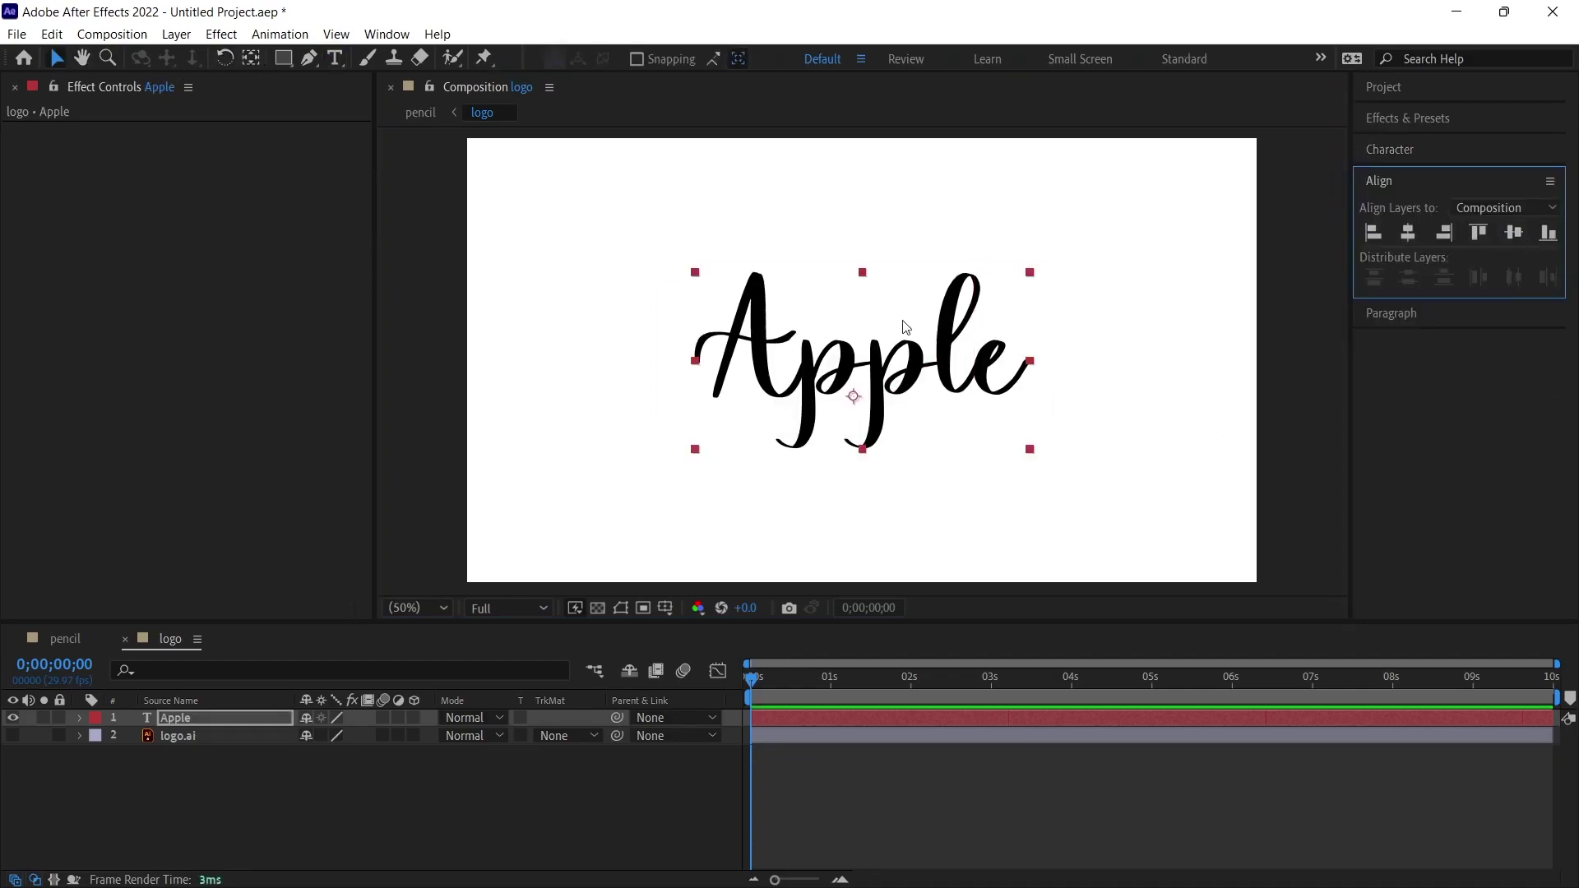
click(70, 641)
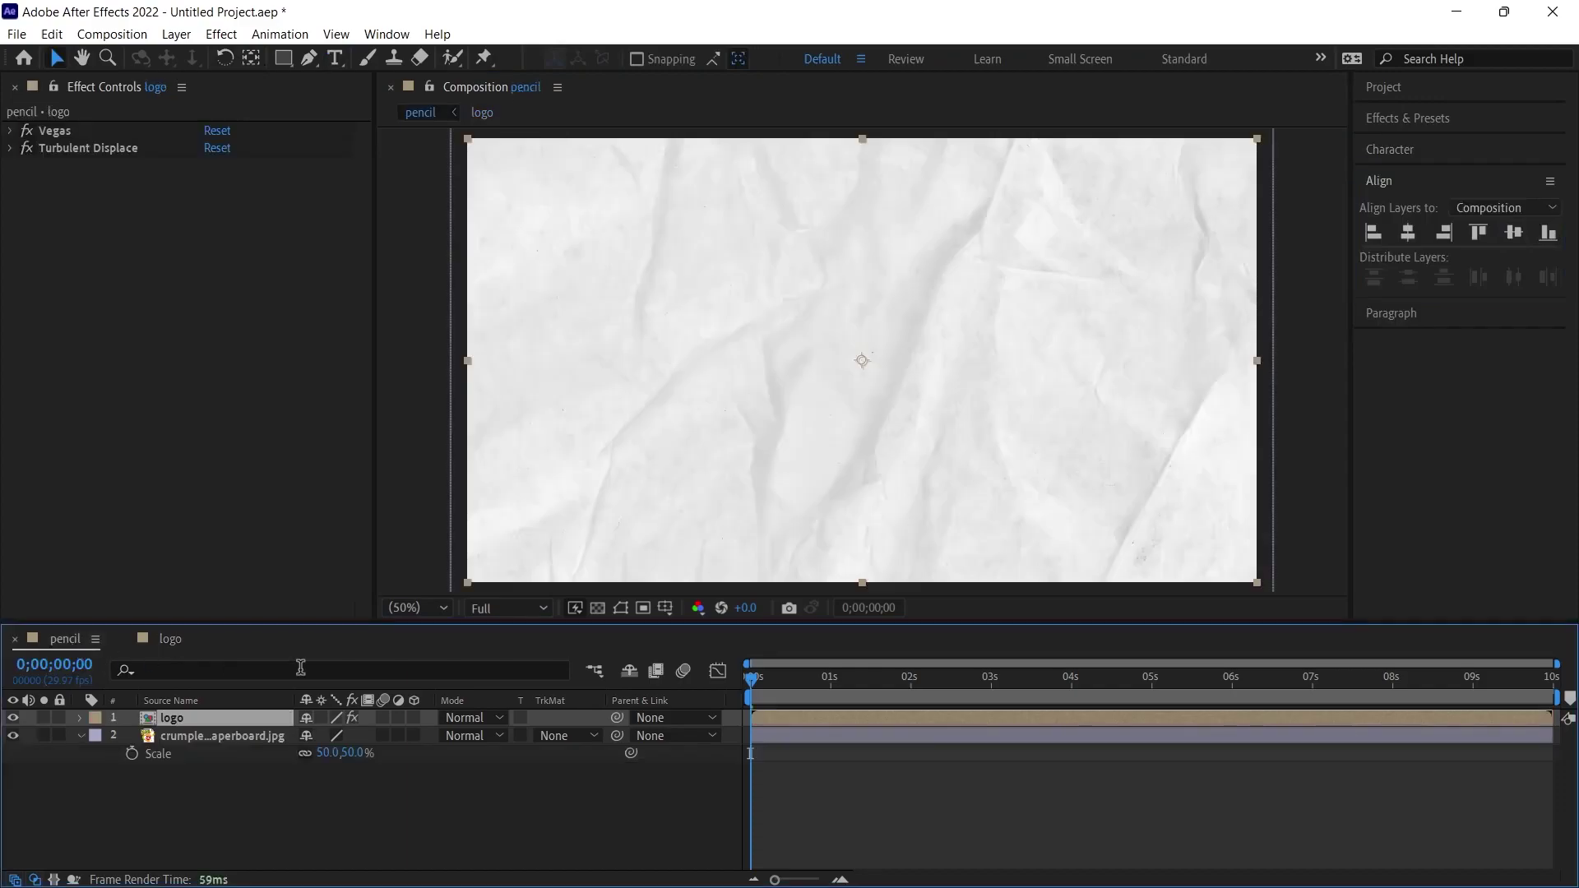
key(space)
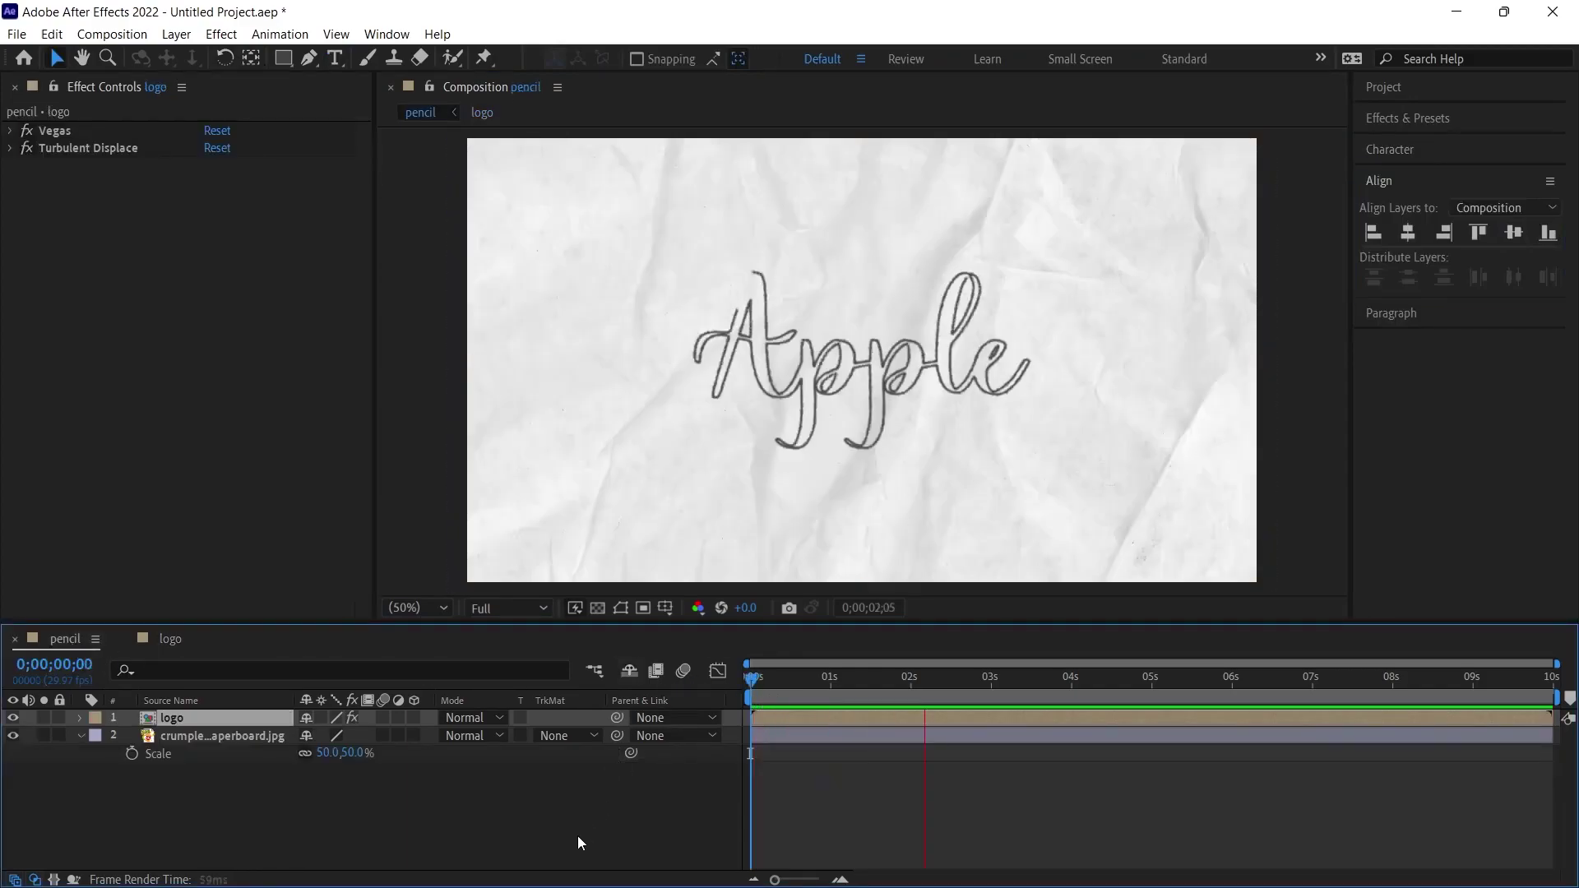
key(space)
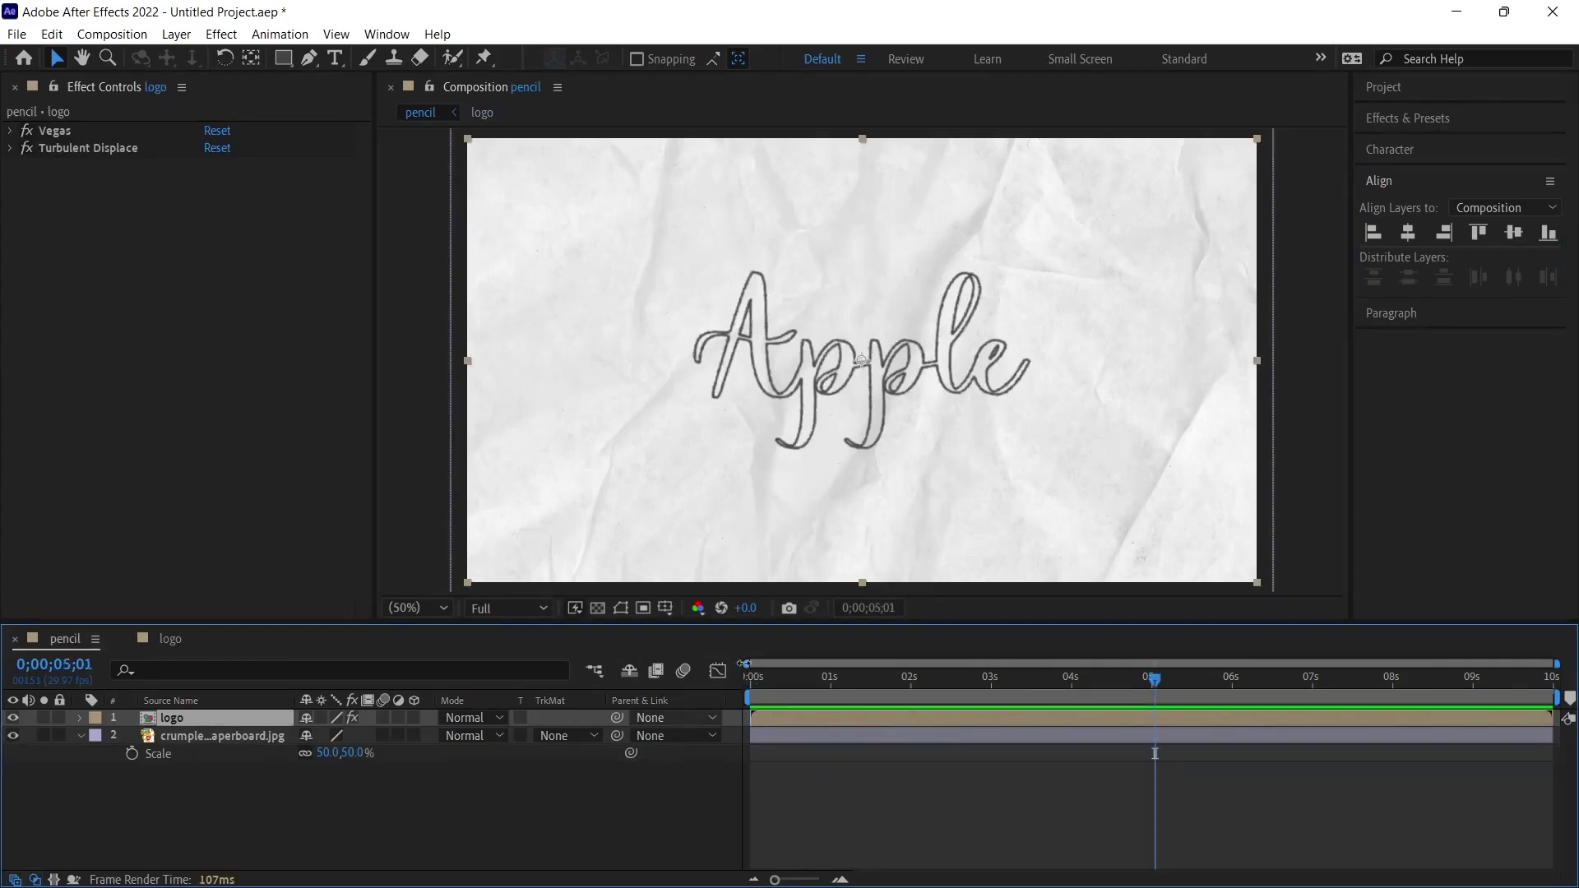
drag(1155, 754, 750, 754)
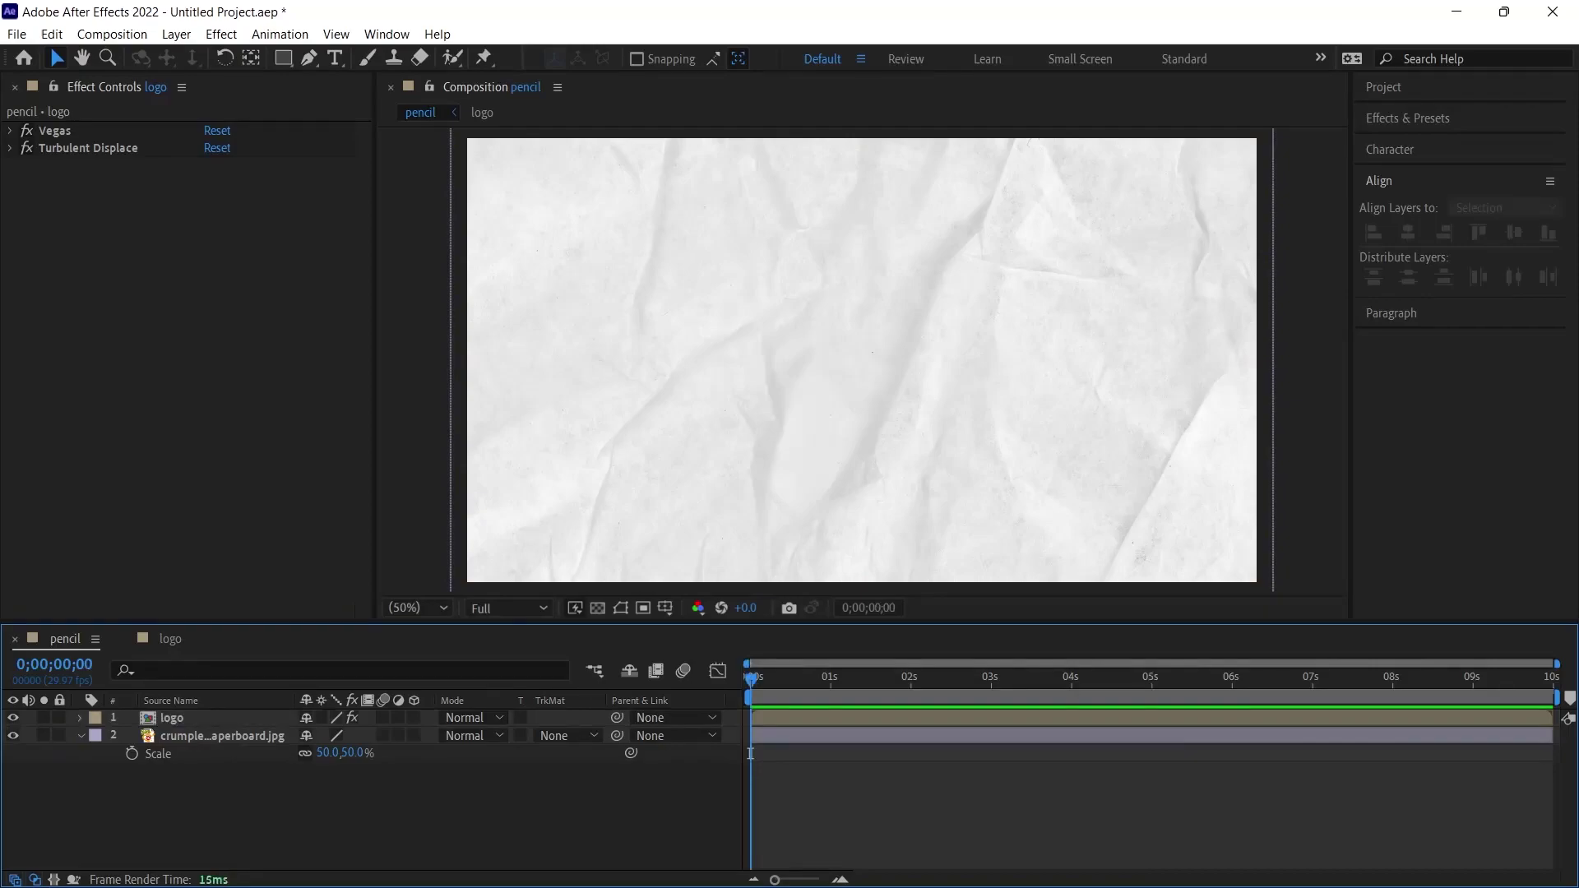